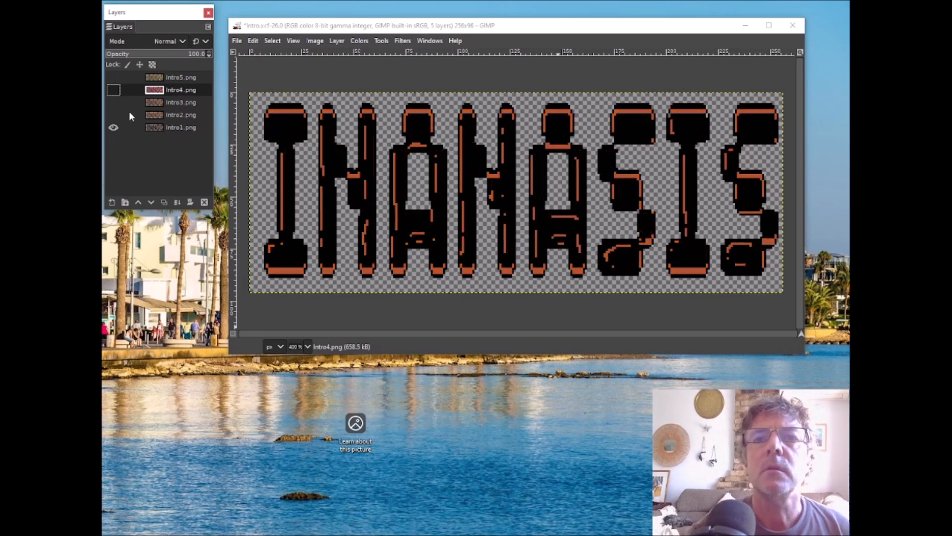
Step: Export the Intro1.png layer as Intro1.png in the assets folder, replacing the existing file and keeping the PNG export options
click(183, 127)
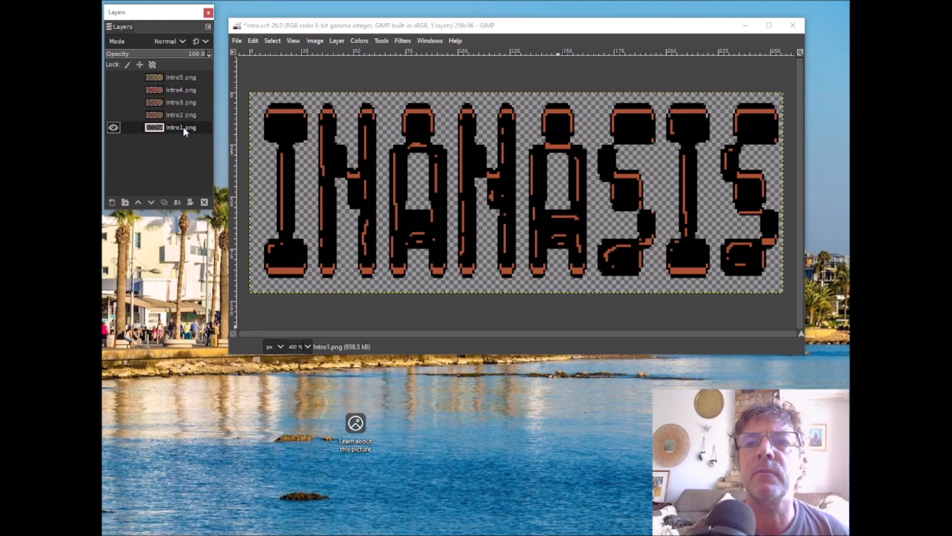
click(238, 40)
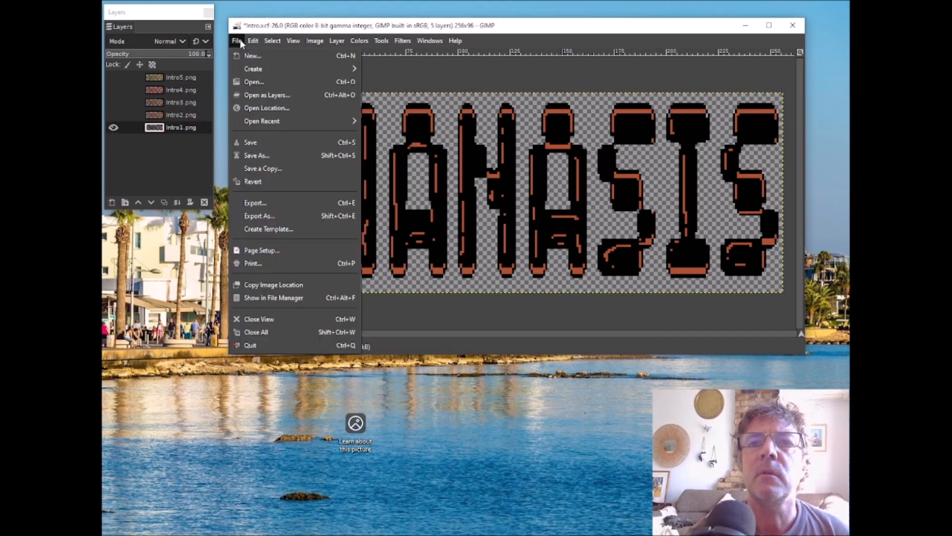
click(264, 219)
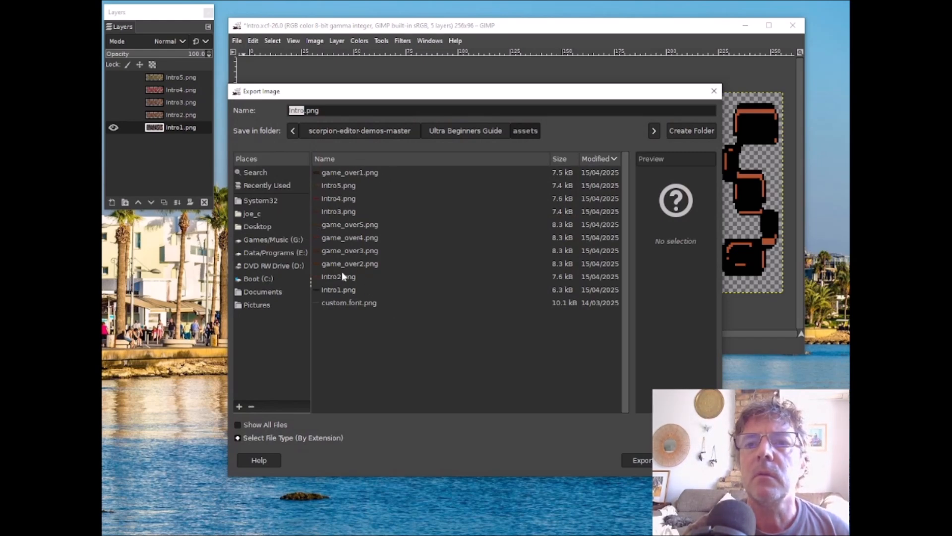
click(342, 288)
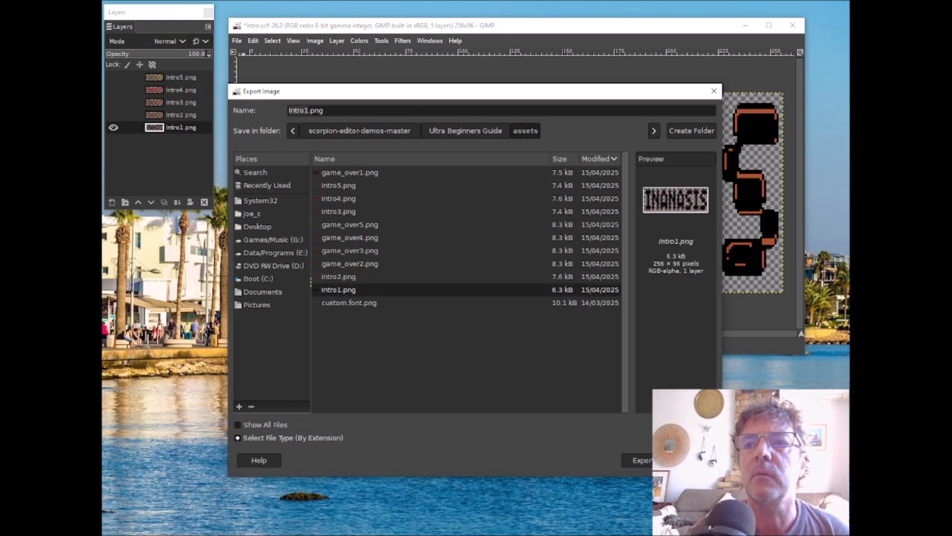
key(Return)
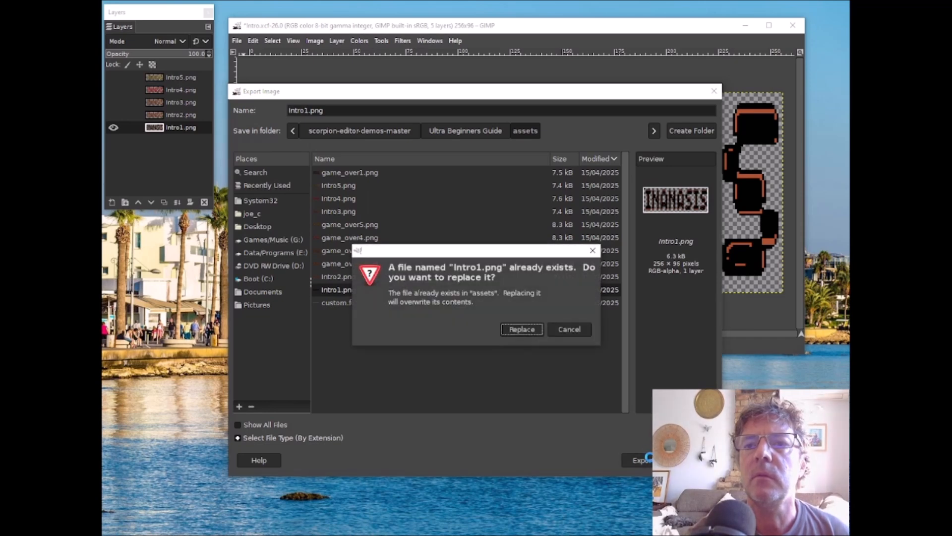
click(521, 329)
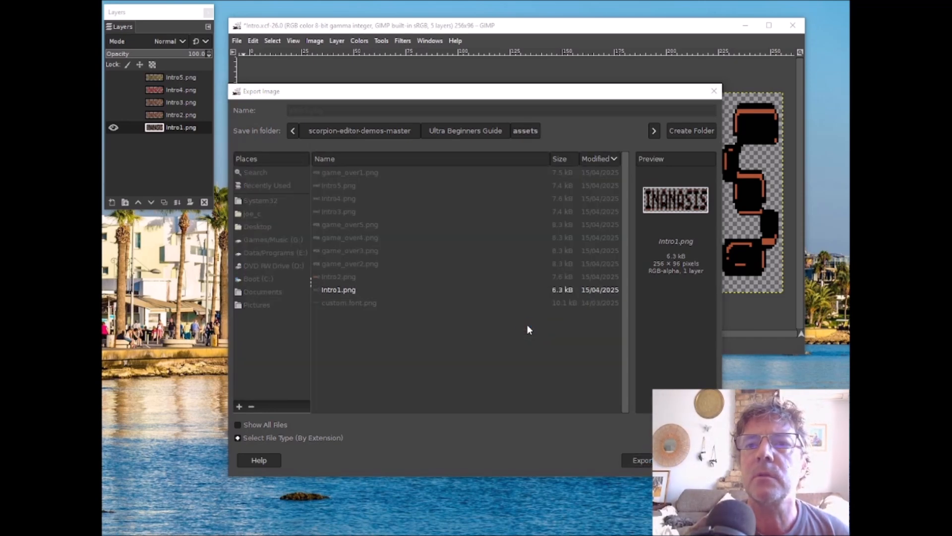
drag(169, 210, 382, 82)
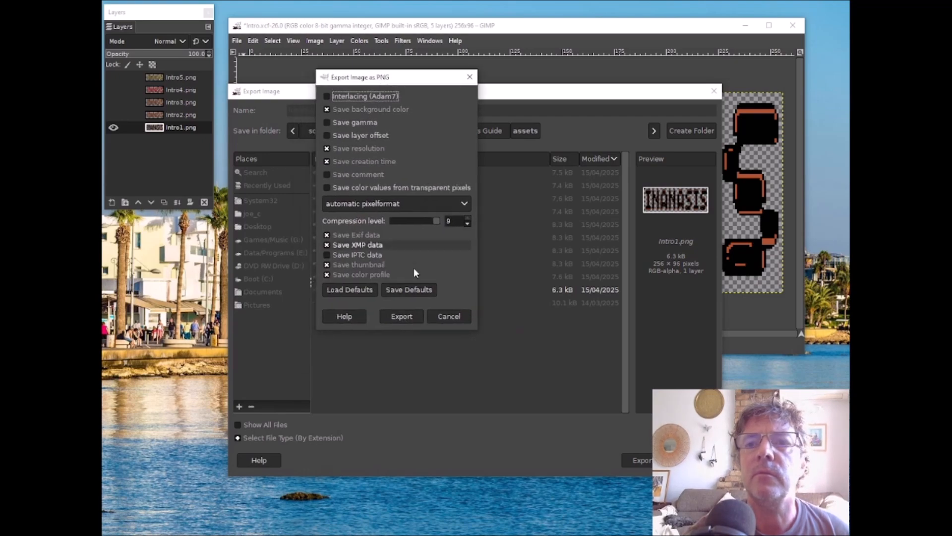
click(406, 318)
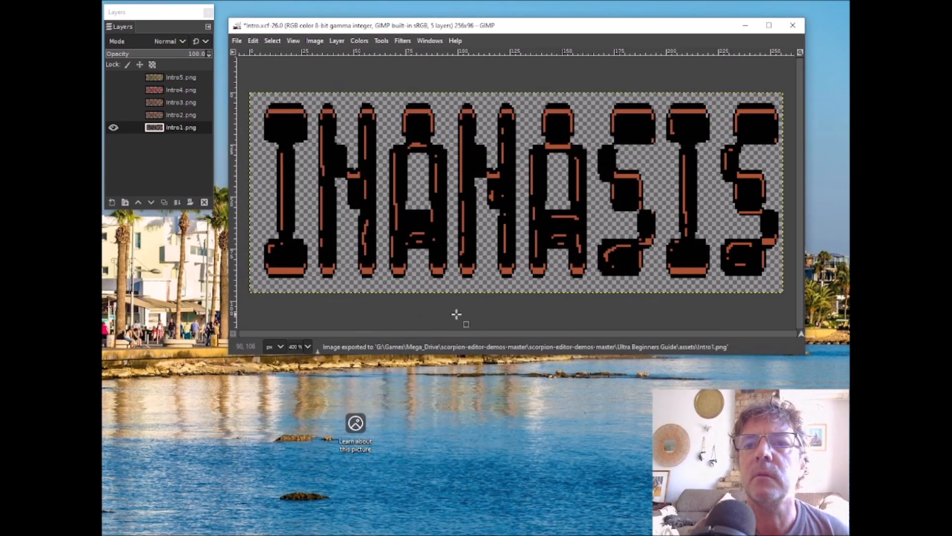
Step: Make the Intro2.png, Intro3.png, Intro4.png and Intro5.png layers visible one after another
click(113, 115)
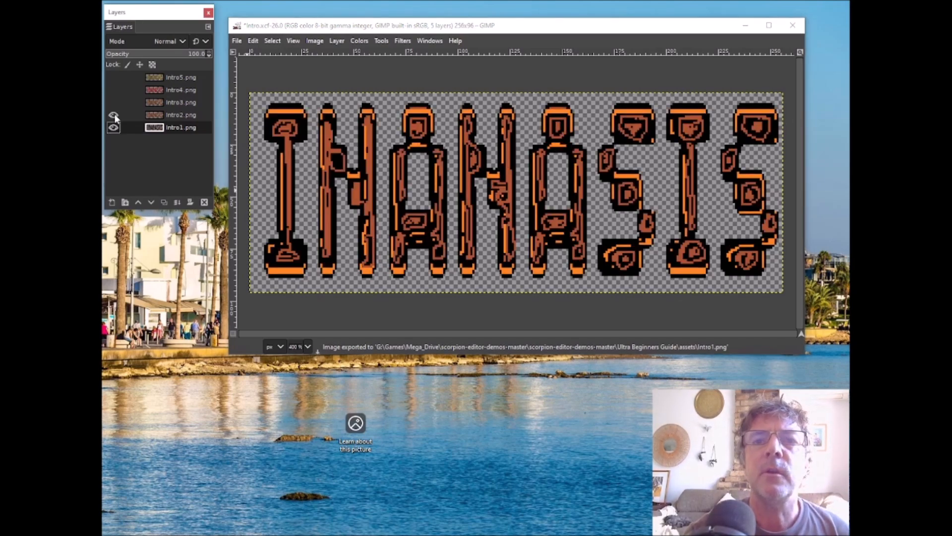
click(113, 103)
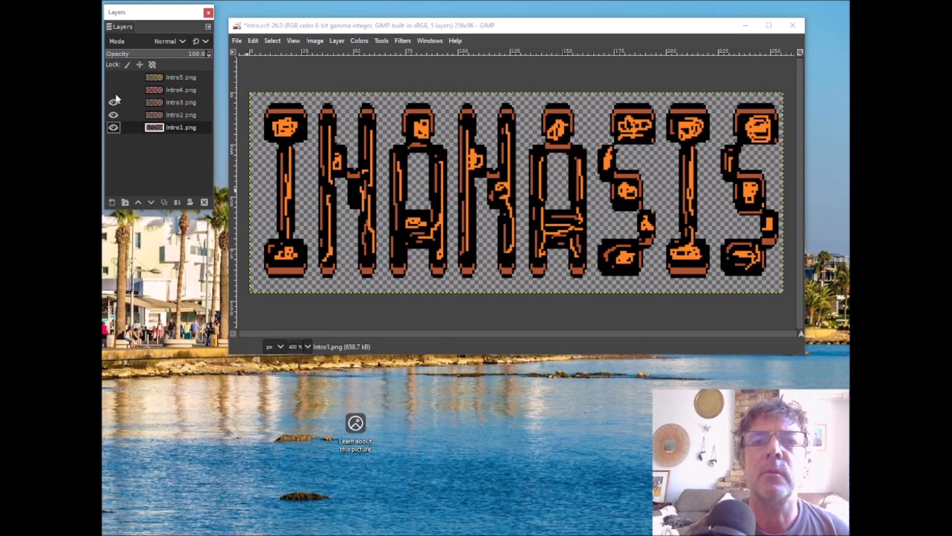
click(112, 90)
click(114, 78)
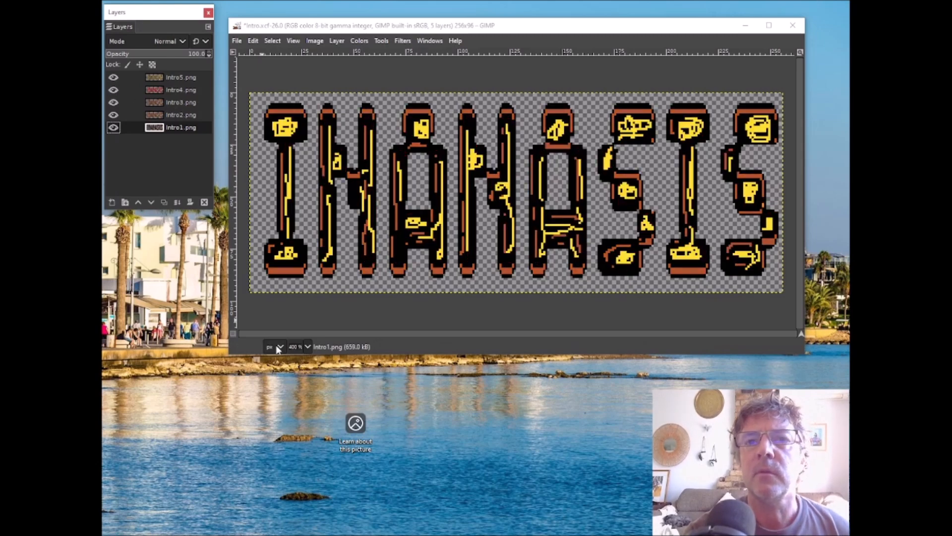
Step: Bring the game_over.xcf image window to the front and move it higher on the desktop
key(alt+Tab)
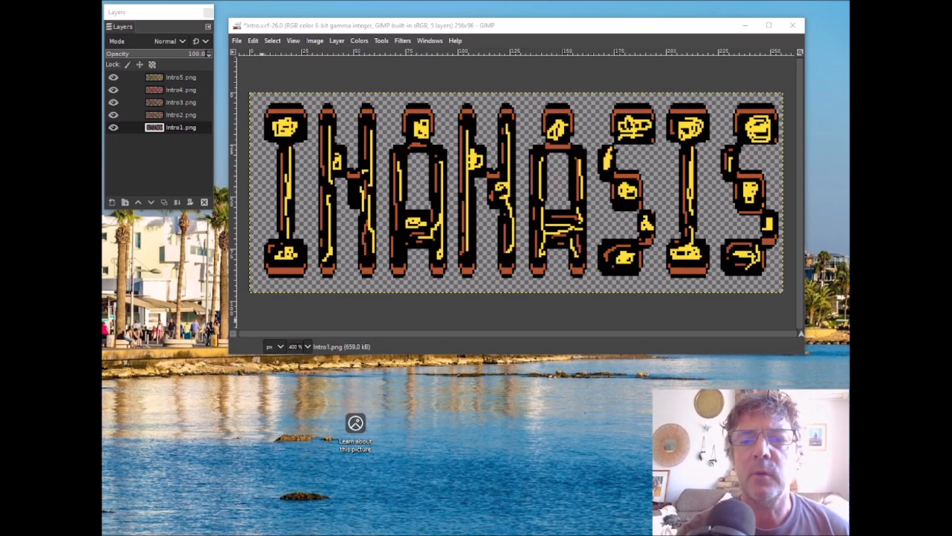
key(alt+Tab)
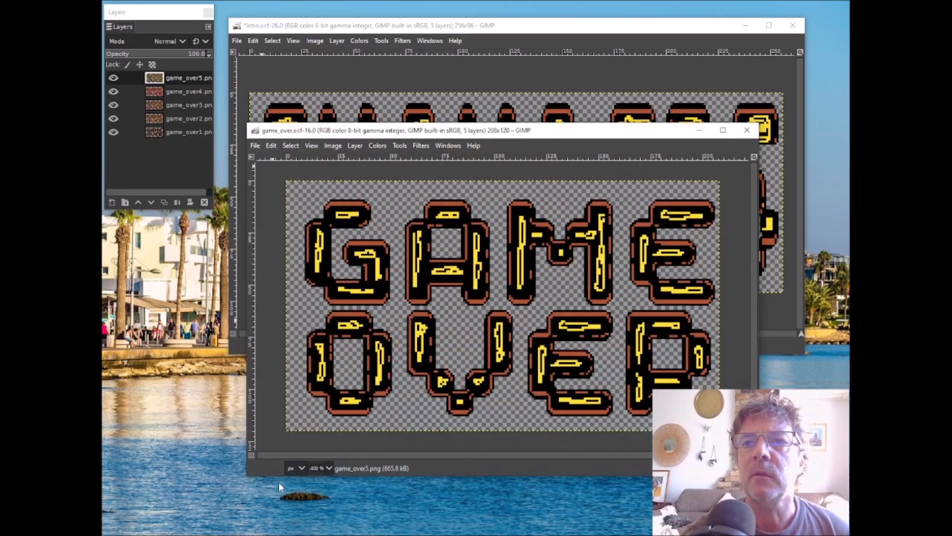
drag(416, 134, 412, 42)
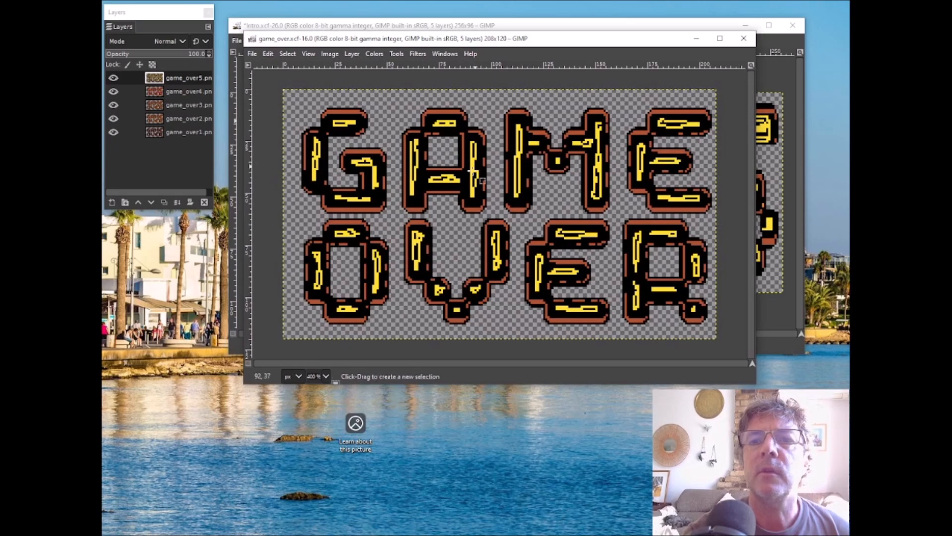
Step: Preview the game over frames by hiding layers game_over5 to game_over2 and showing them again from game_over2 upward
click(113, 78)
click(113, 92)
click(113, 105)
click(113, 119)
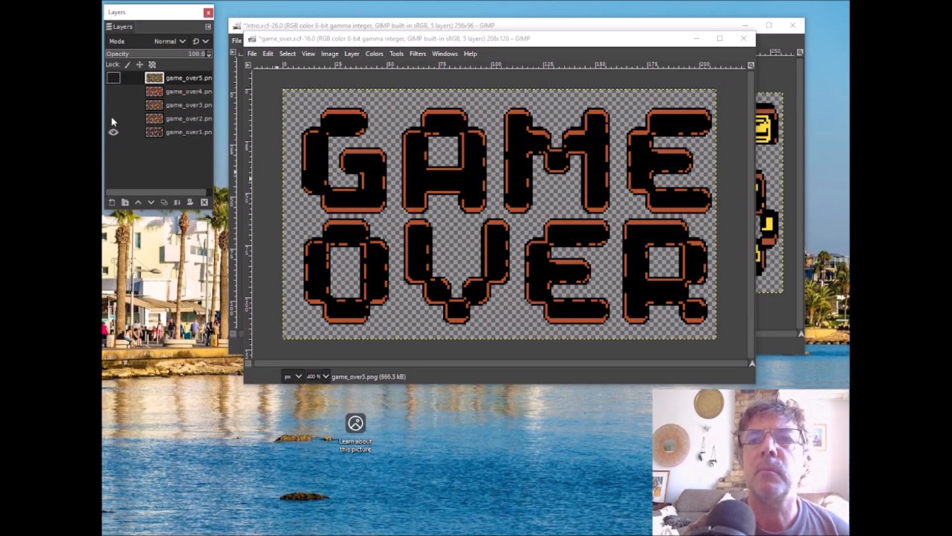
click(114, 119)
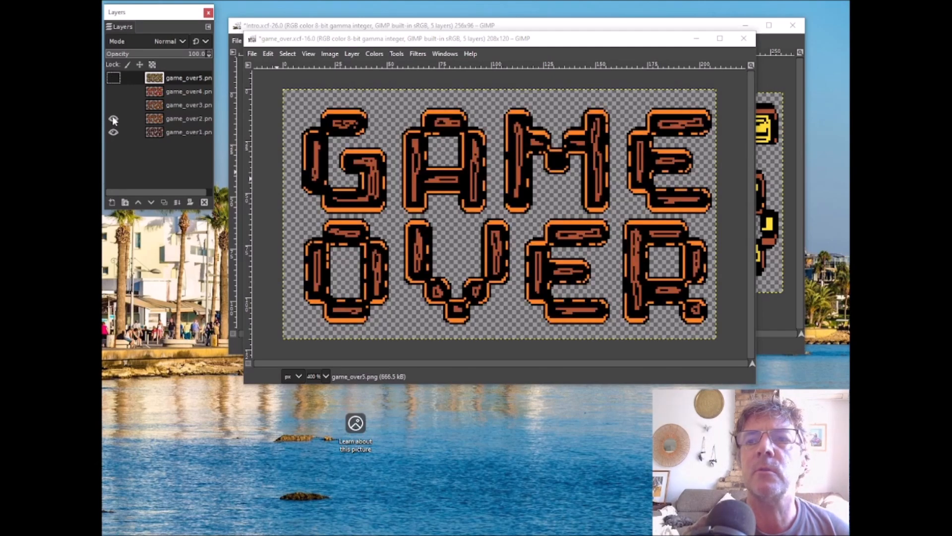
click(113, 105)
click(113, 91)
click(114, 78)
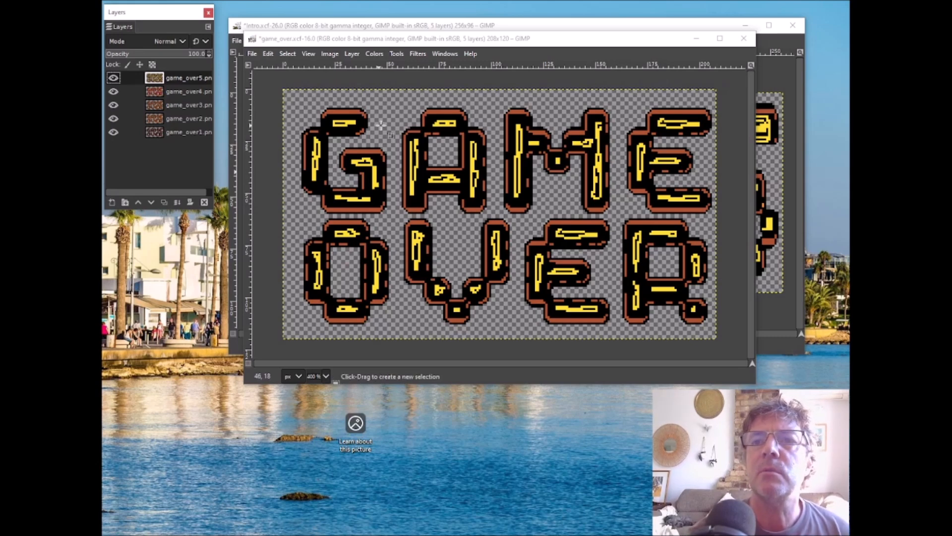
Step: Bring up the custom.font image, move the Layers dialog clear of it, and examine the font's characters before minimizing the image
drag(412, 42, 443, 57)
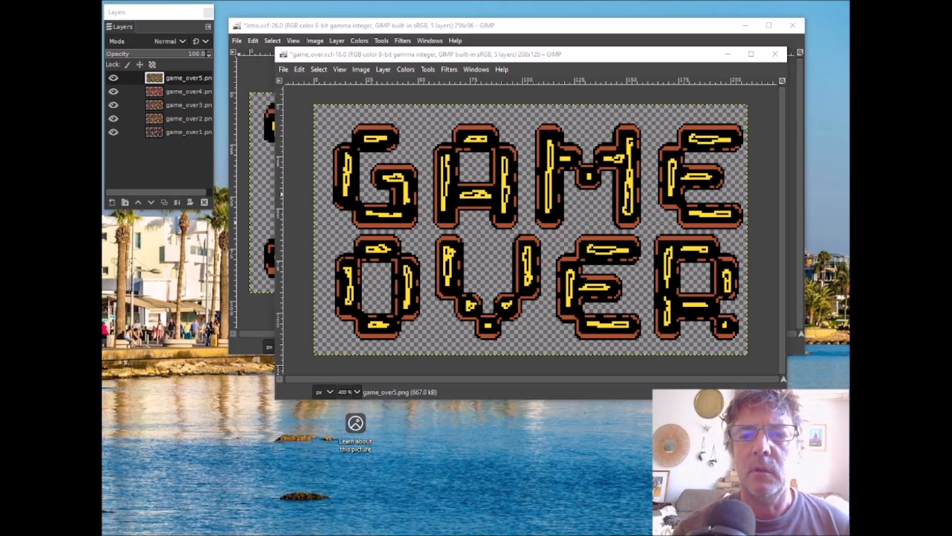
key(alt+Tab)
drag(126, 1, 487, 28)
drag(146, 12, 313, 428)
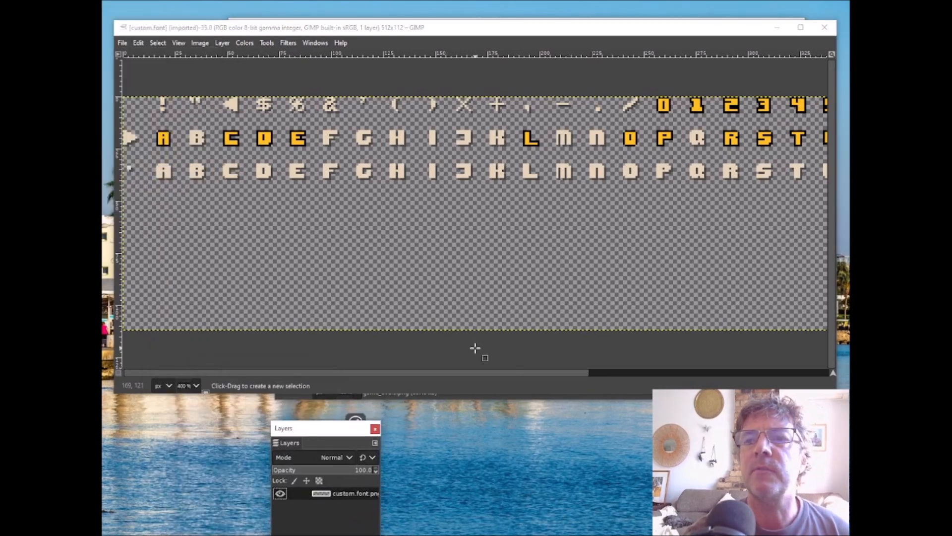
click(832, 243)
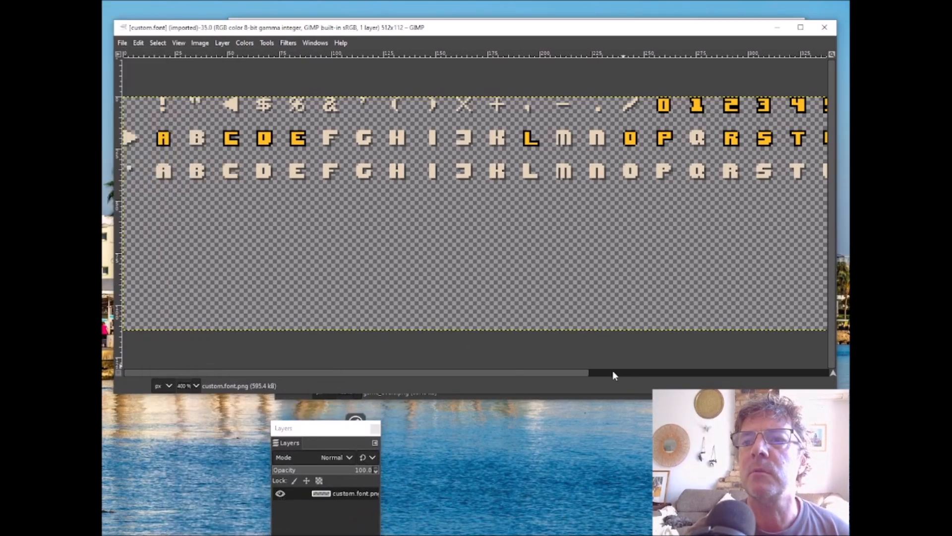
drag(572, 372, 516, 376)
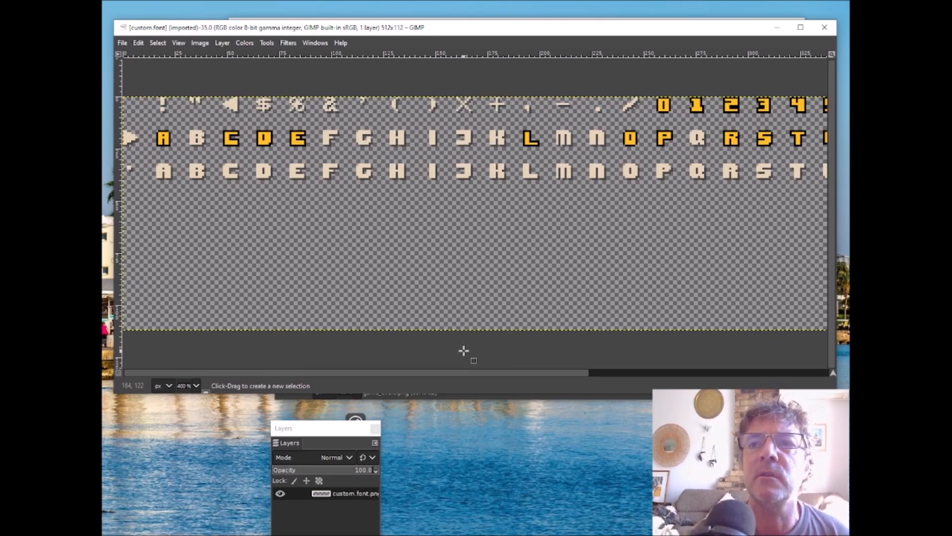
drag(552, 372, 429, 377)
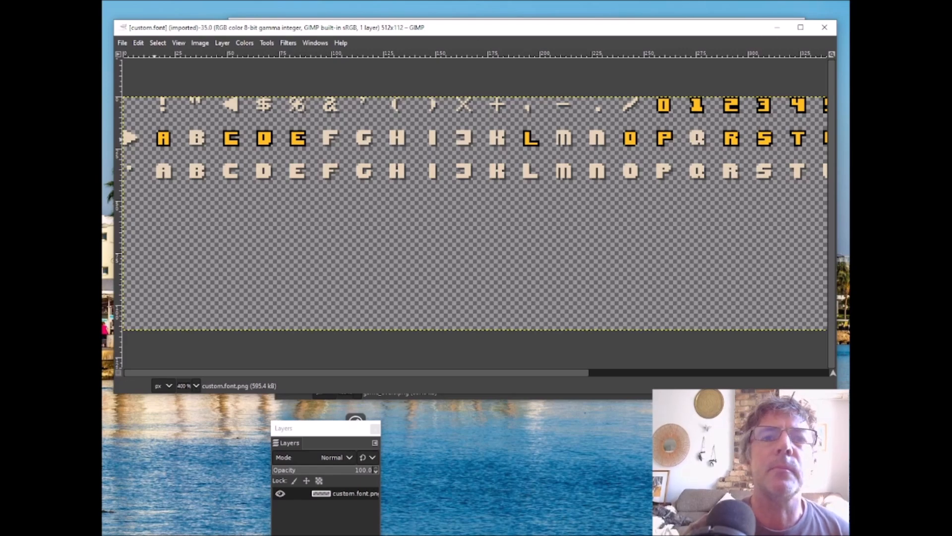
click(777, 27)
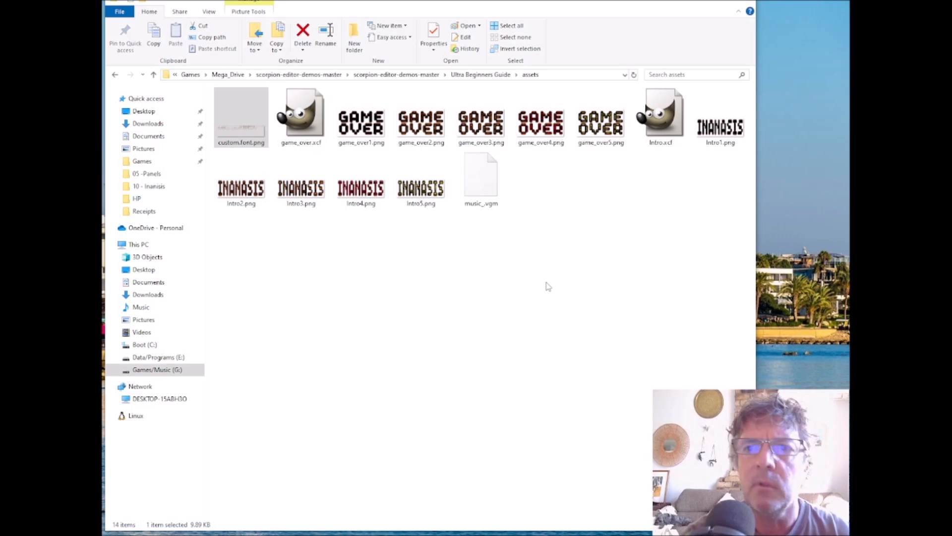
click(516, 266)
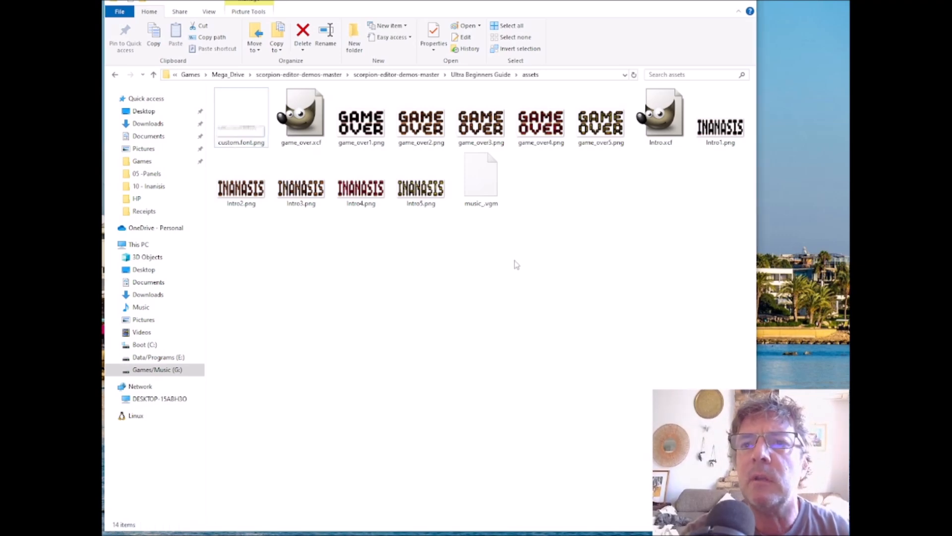
key(ctrl+a)
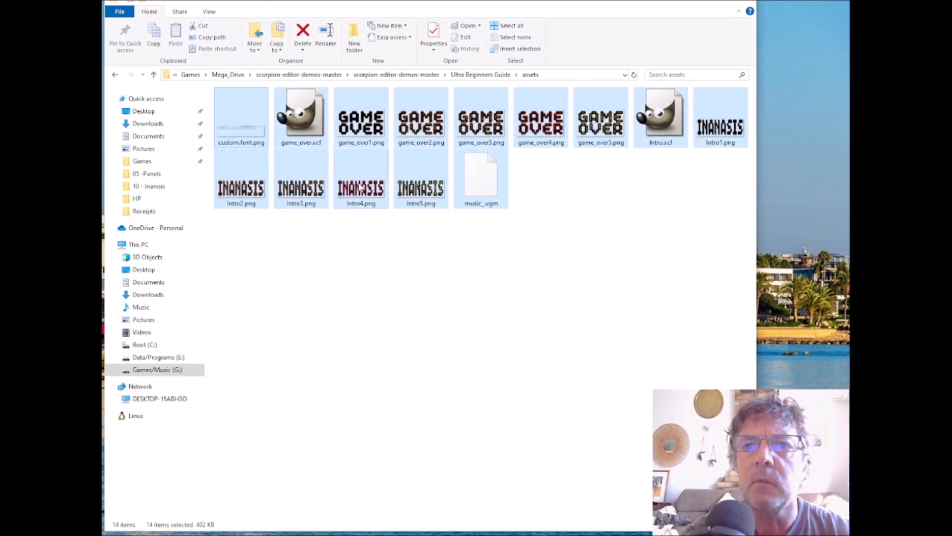
ctrl+click(301, 119)
ctrl+click(661, 125)
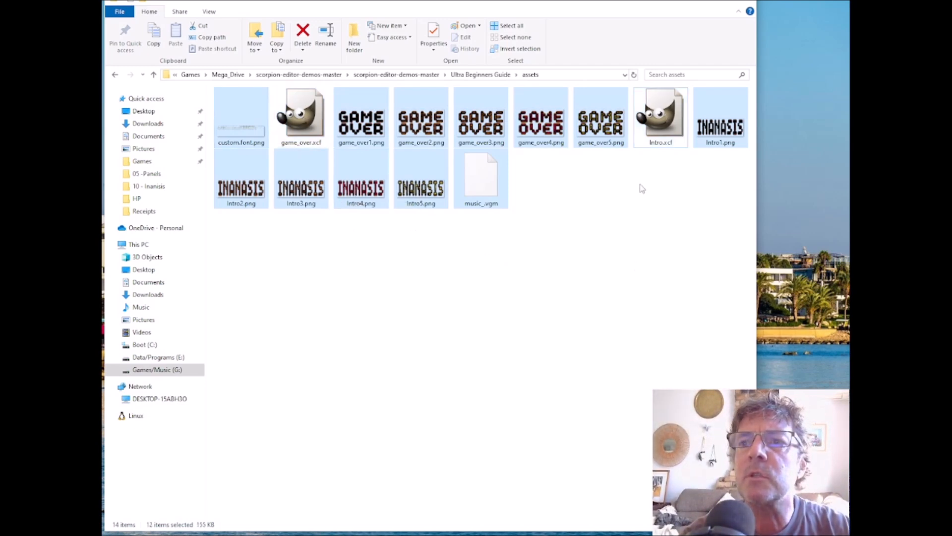
right_click(480, 182)
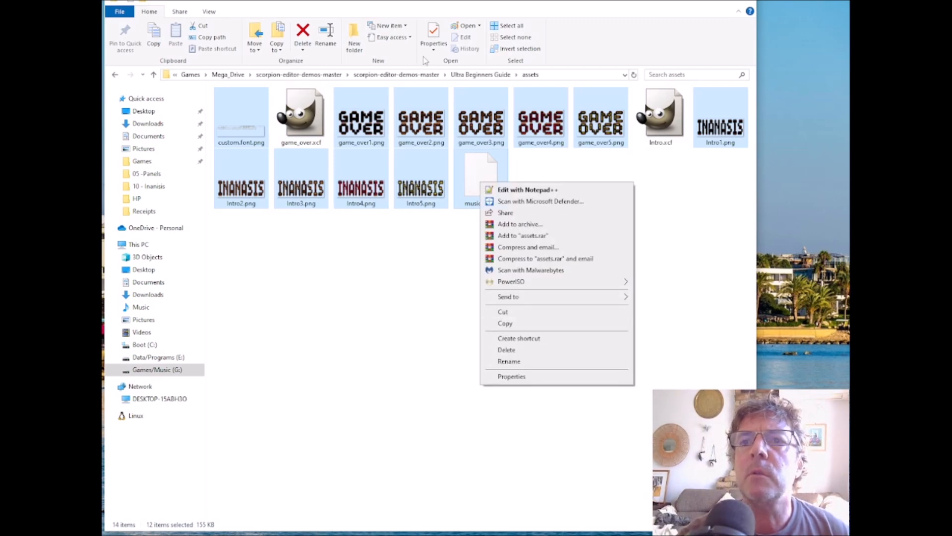
Step: Duplicate the "09 - Collisions Part 2" folder inside the Ultra Beginners Guide folder
click(468, 78)
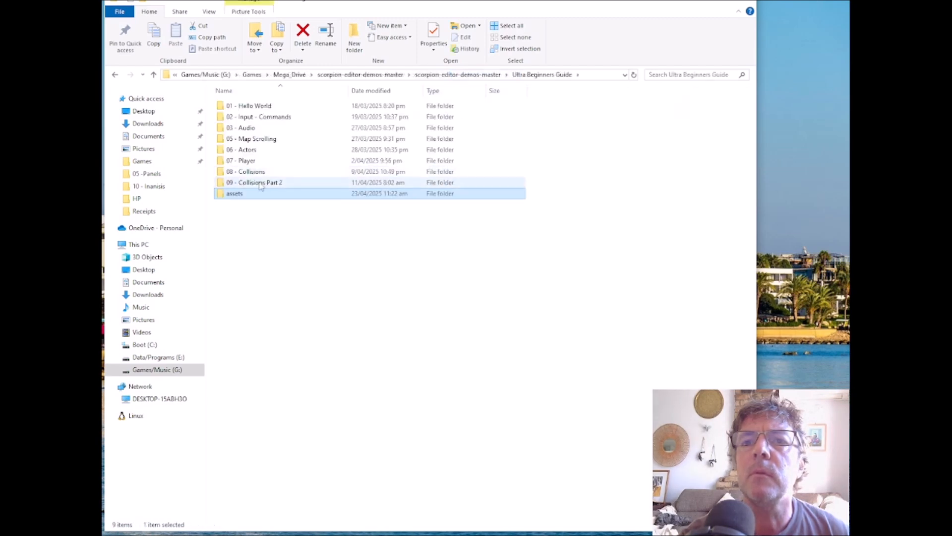
click(271, 184)
right_click(271, 183)
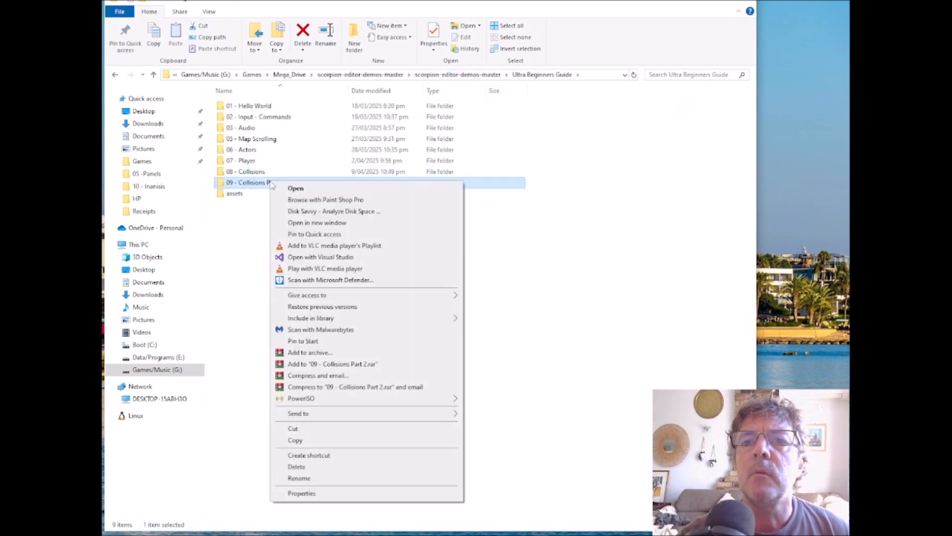
click(304, 446)
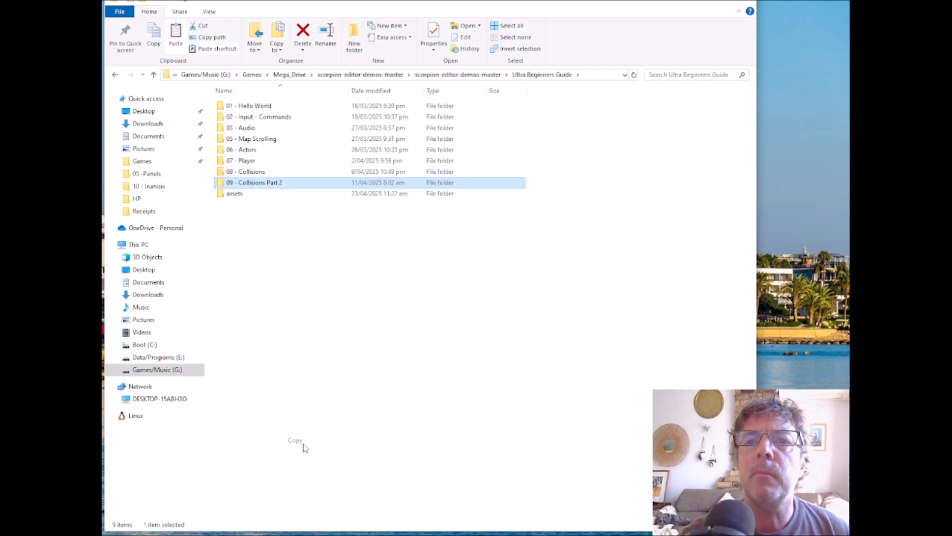
right_click(278, 245)
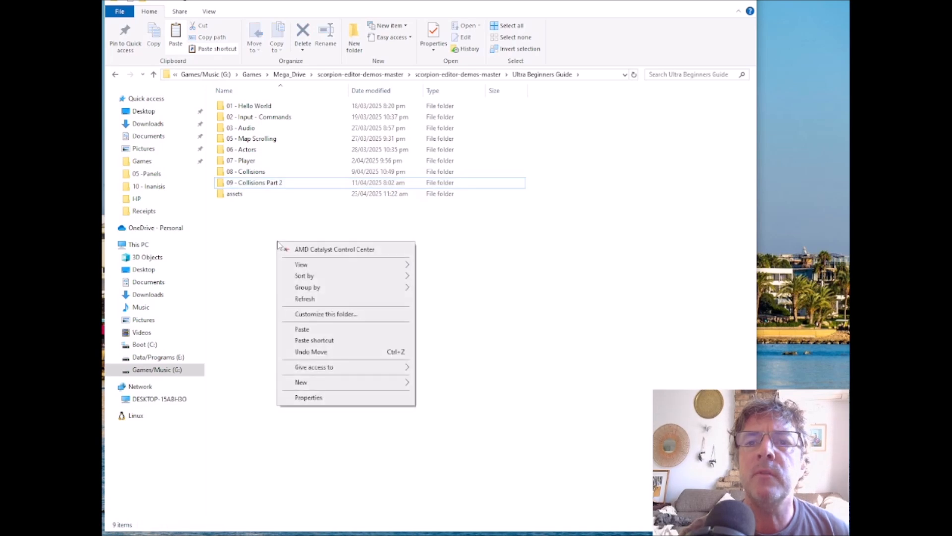
click(320, 331)
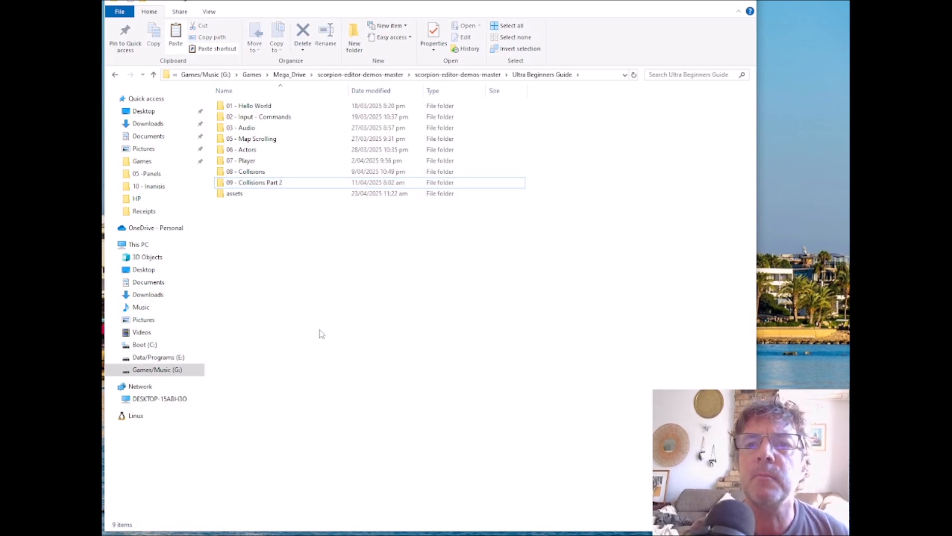
Step: Rename the duplicated folder as "10 - Inanisis"
click(281, 194)
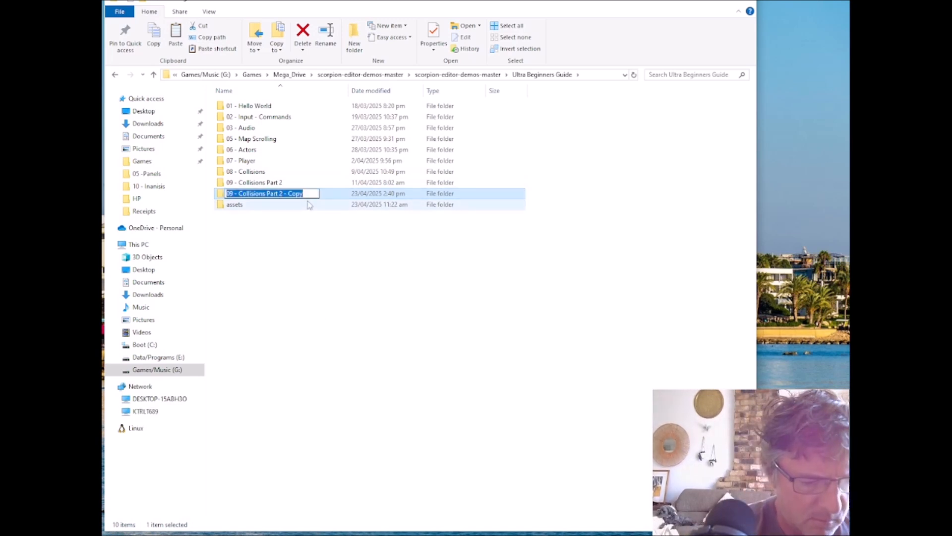
text(10 - Inanisis)
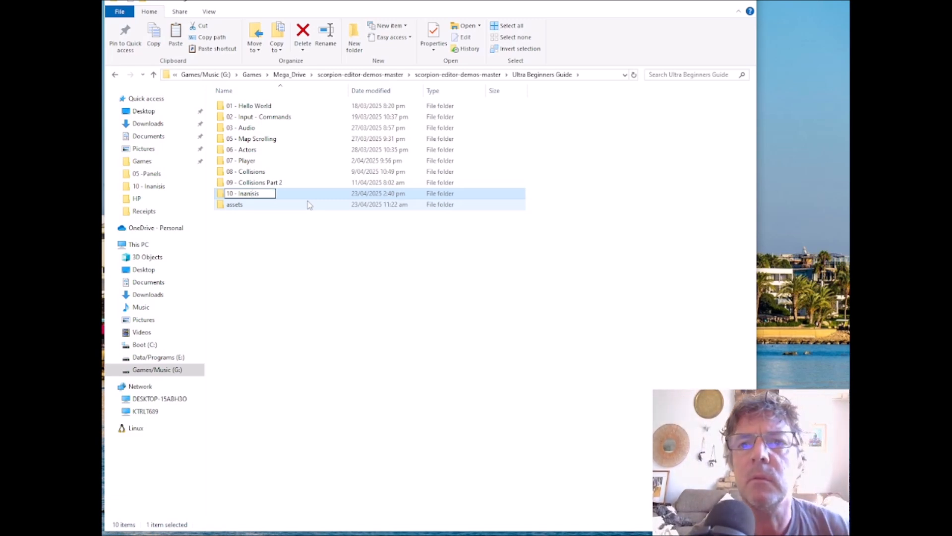
key(Return)
Step: Copy all files in the assets folder except game_over.xcf and Intro.xcf
double_click(256, 205)
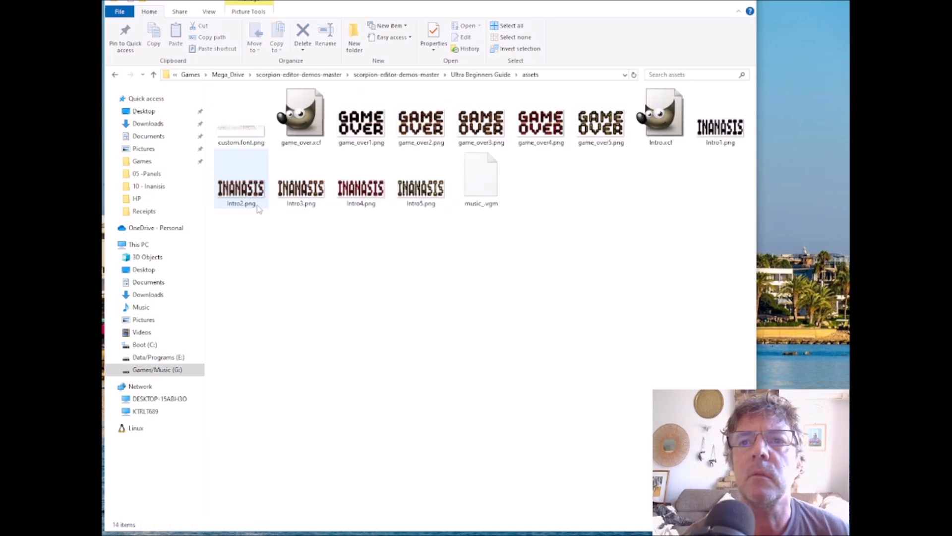
key(ctrl+a)
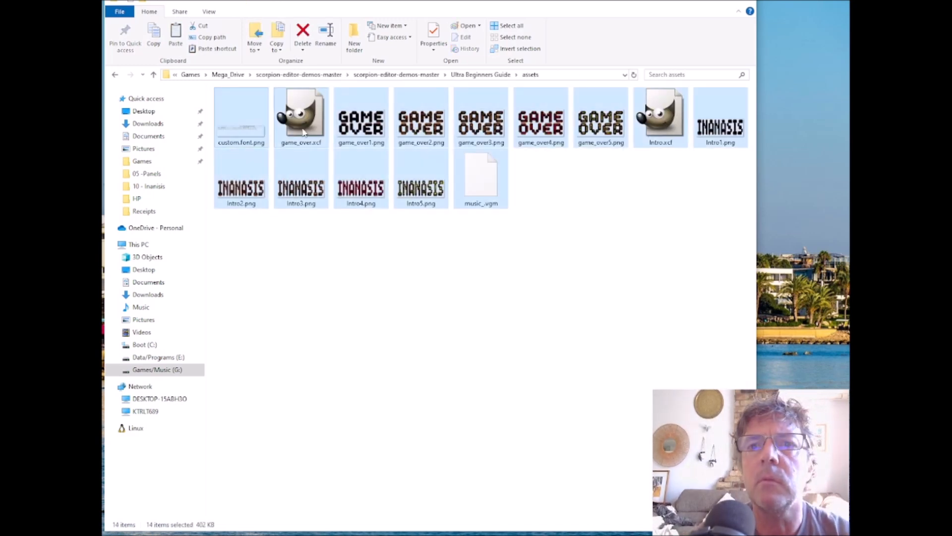
ctrl+click(303, 131)
ctrl+click(665, 134)
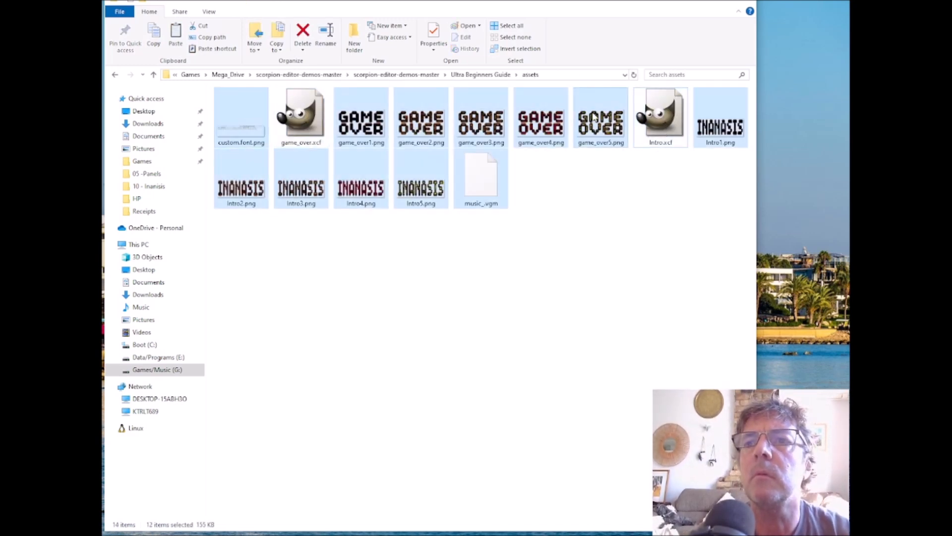
right_click(594, 116)
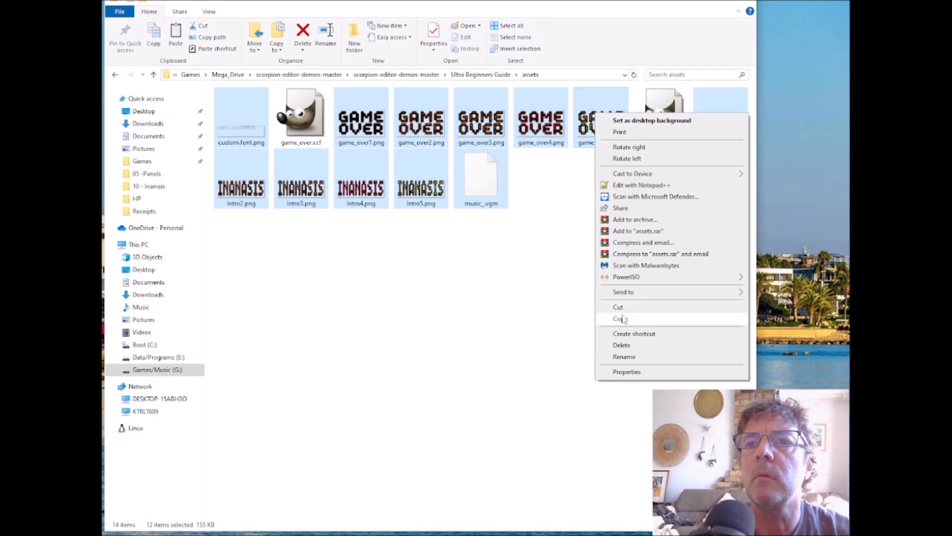
click(621, 319)
Step: Paste the copied asset files into the "10 - Inanisis" folder inside Ultra Beginners Guide
click(481, 74)
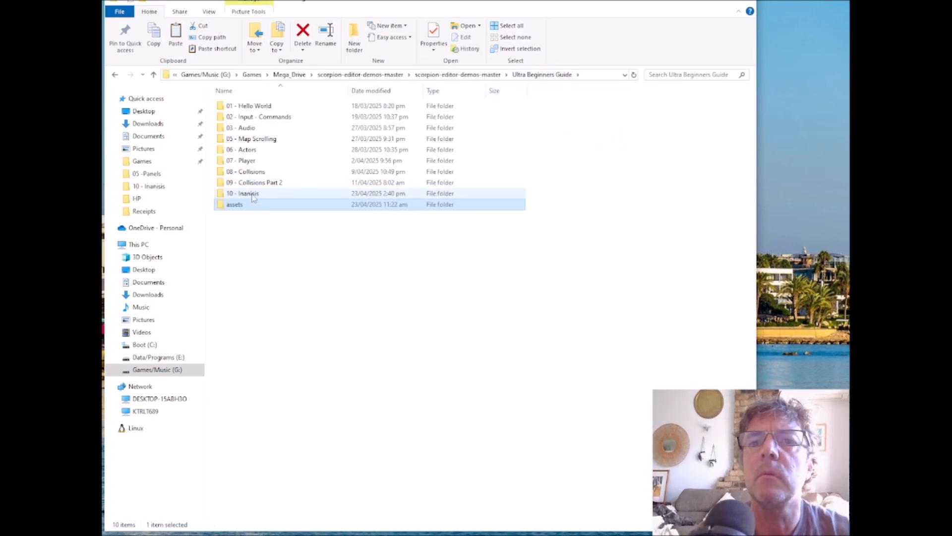
double_click(254, 195)
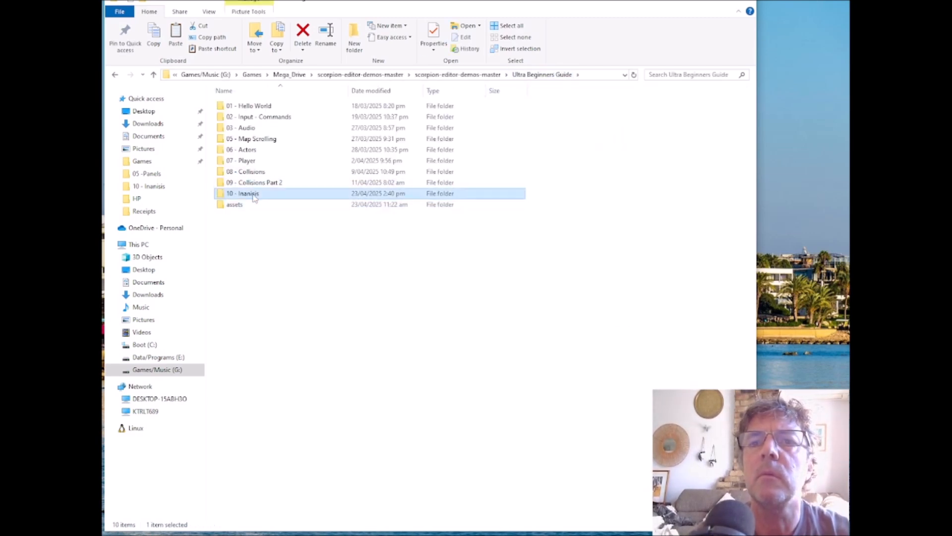
right_click(590, 285)
click(614, 371)
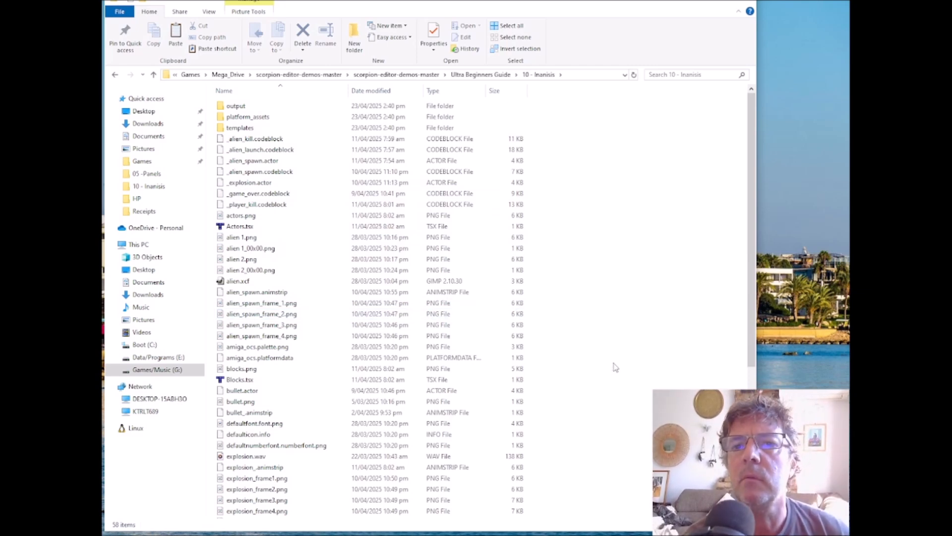
click(639, 402)
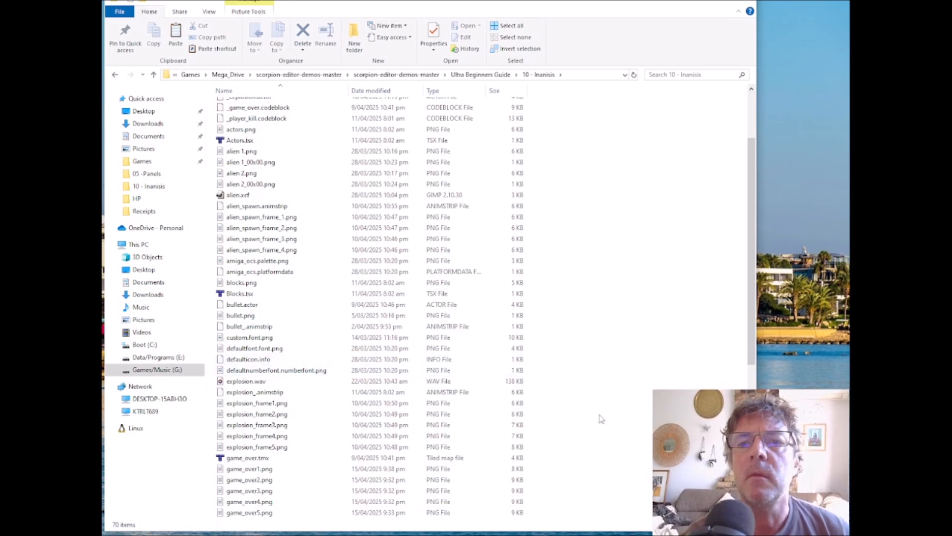
Step: Open project.sproject from the "10 - Inanisis" folder in Scorpion Editor
scroll(598, 416, down, 2)
scroll(597, 416, down, 5)
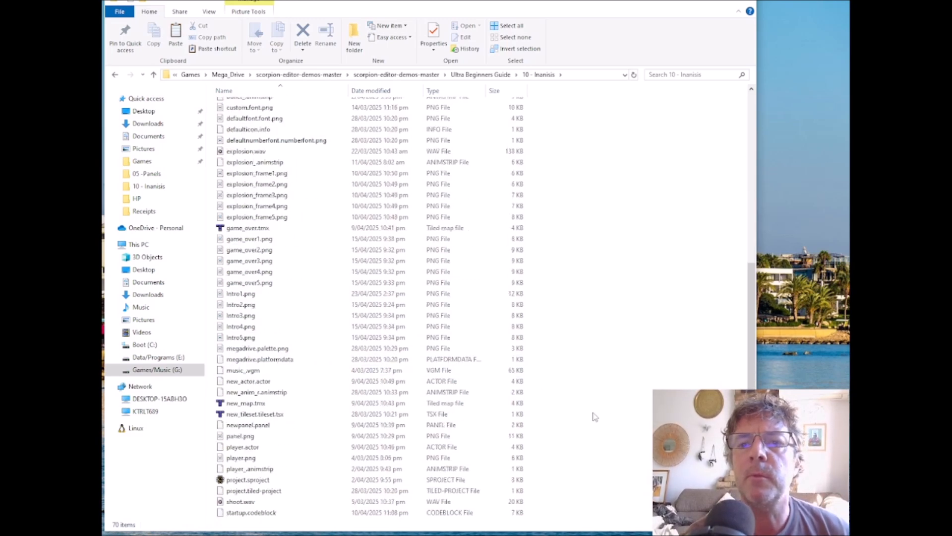
double_click(250, 479)
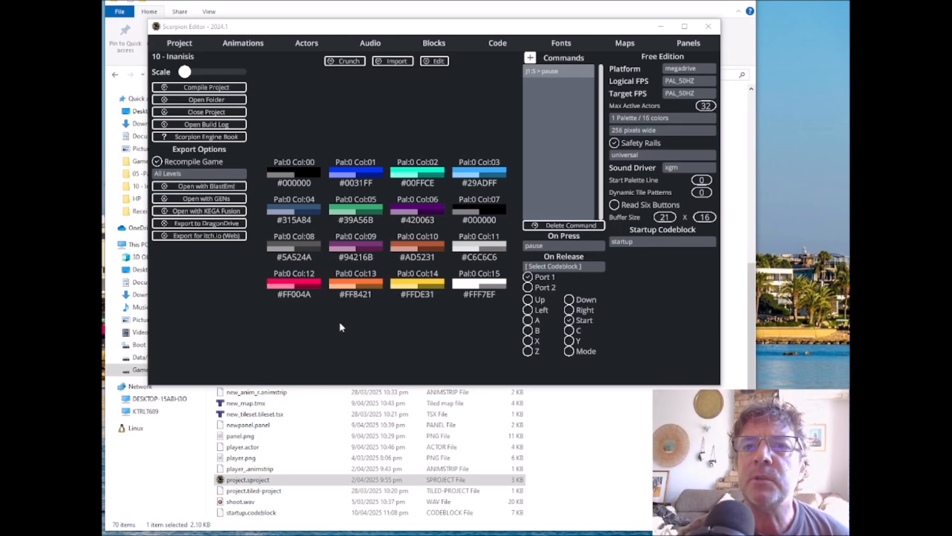
Step: Create a new animation strip named intro_anim.animstrip in the project folder
click(243, 44)
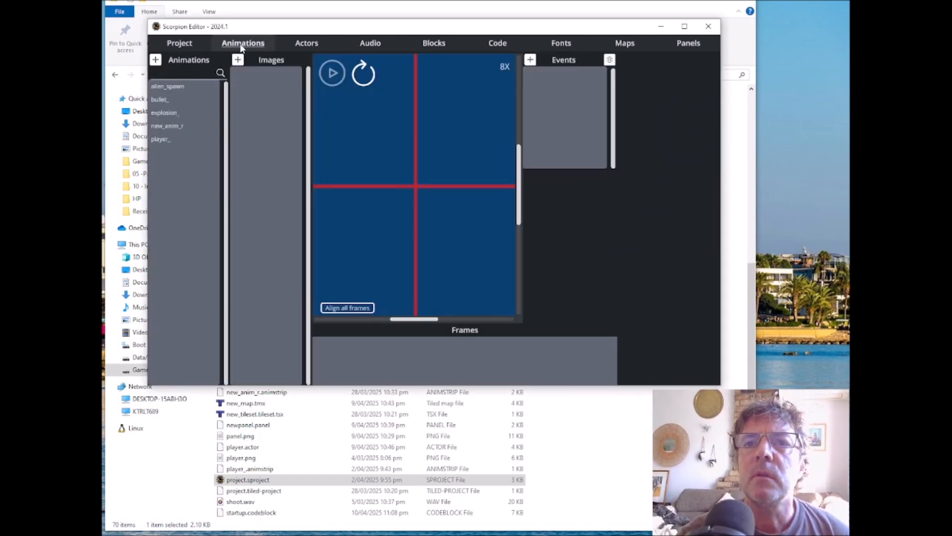
click(156, 60)
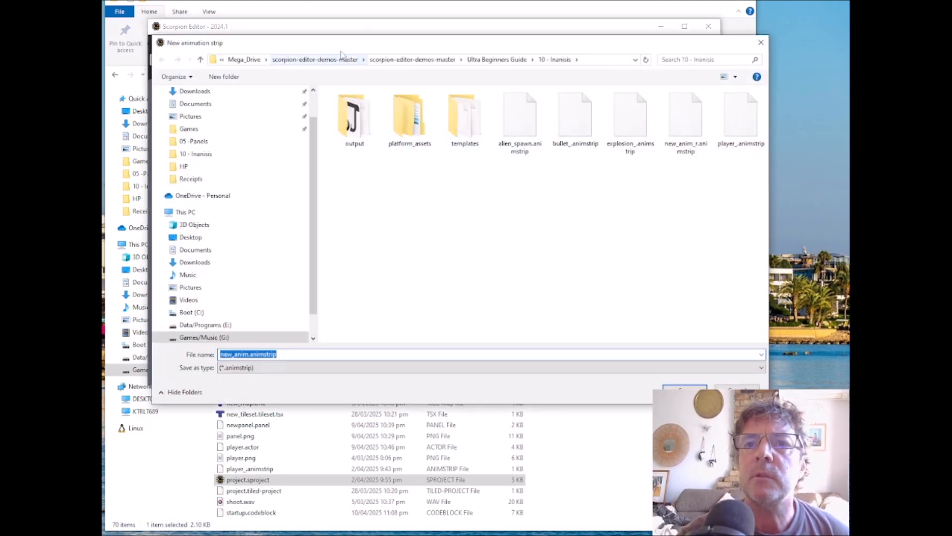
drag(233, 354, 206, 358)
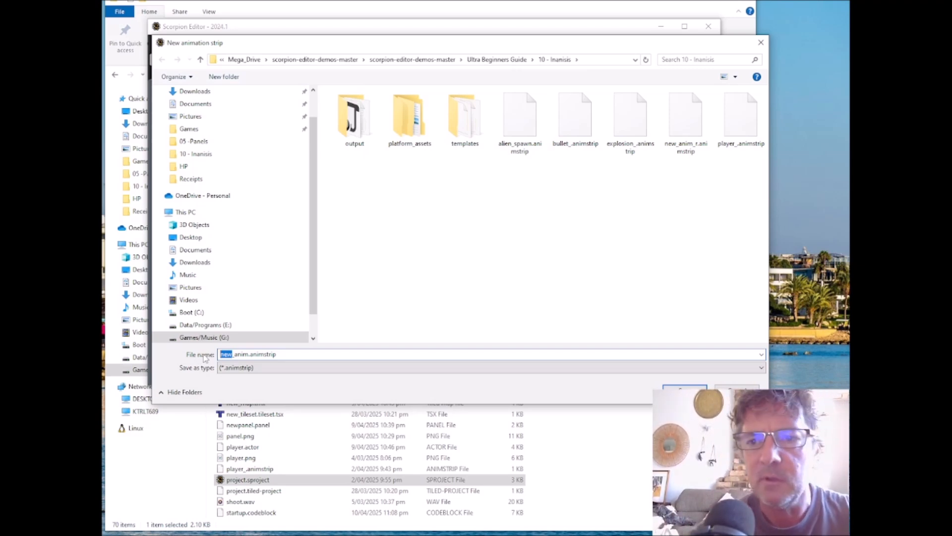
key(BackSpace)
text(int)
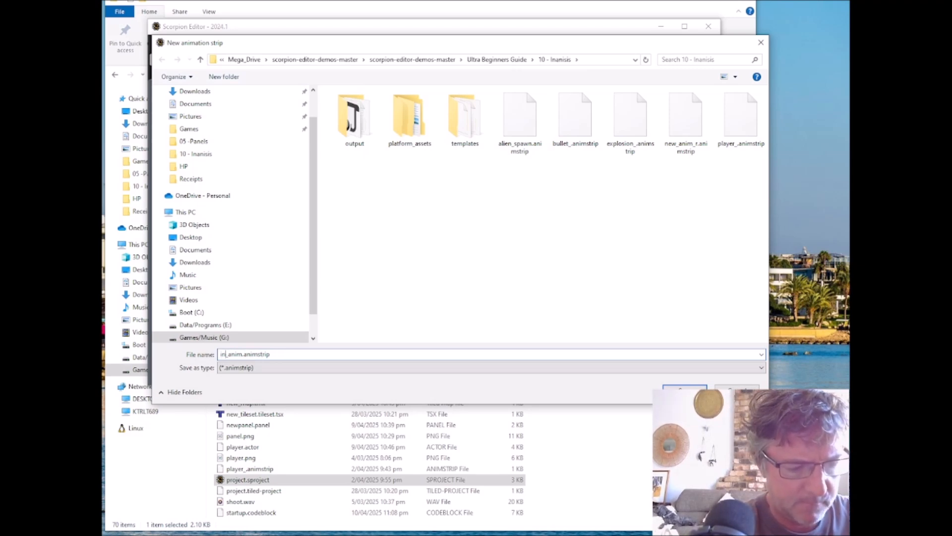
text(ro)
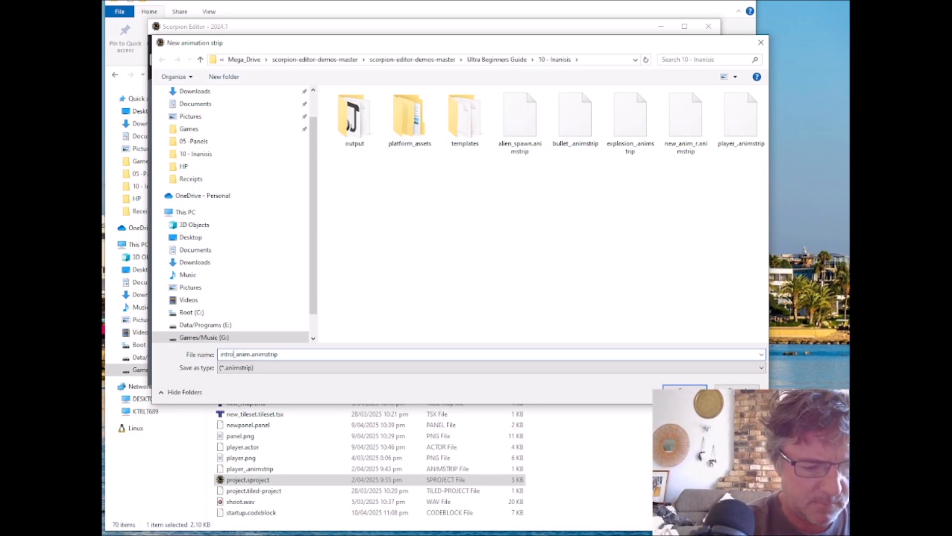
text(_)
key(BackSpace)
key(Return)
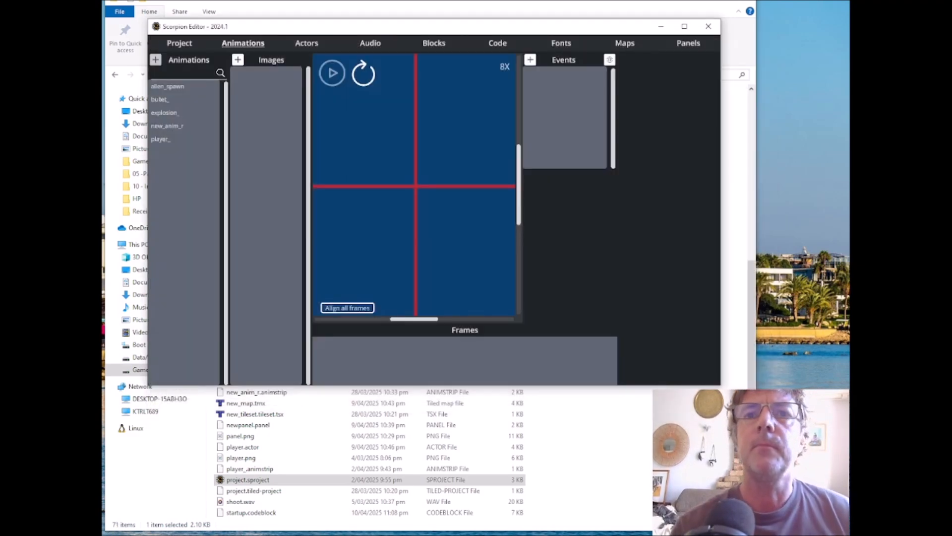
Step: Create a second animation strip named game_over_anim.animstrip in the project folder
click(156, 59)
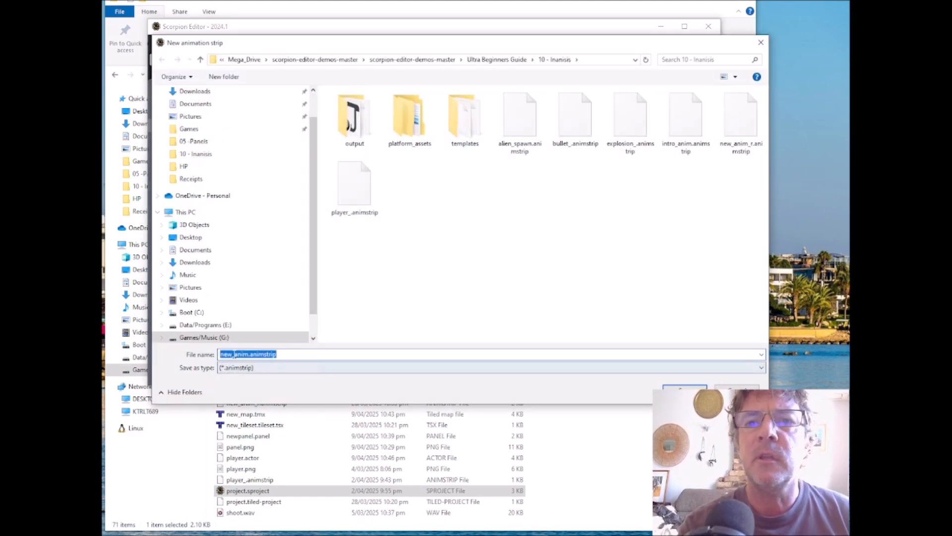
click(234, 354)
drag(249, 354, 195, 361)
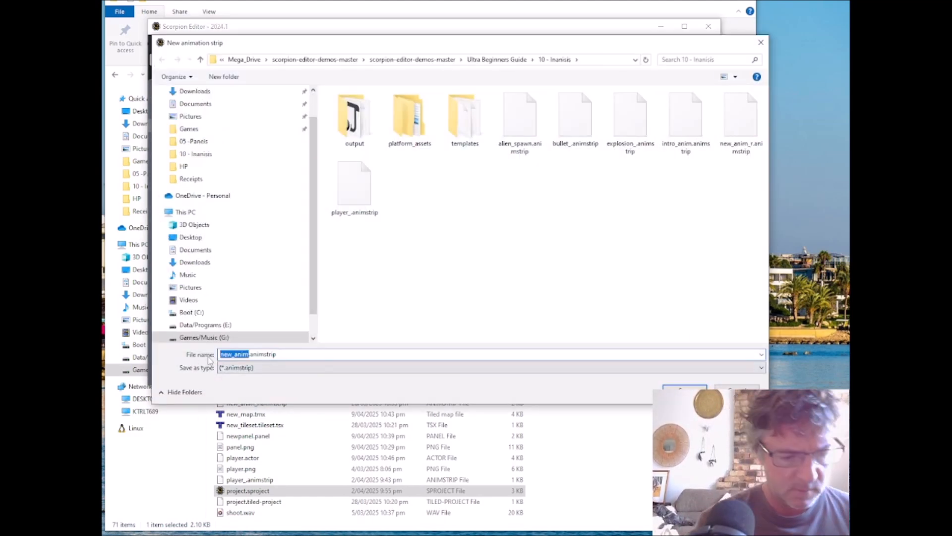
key(Home)
key(Delete)
key(Delete)
key(Delete)
text(gam)
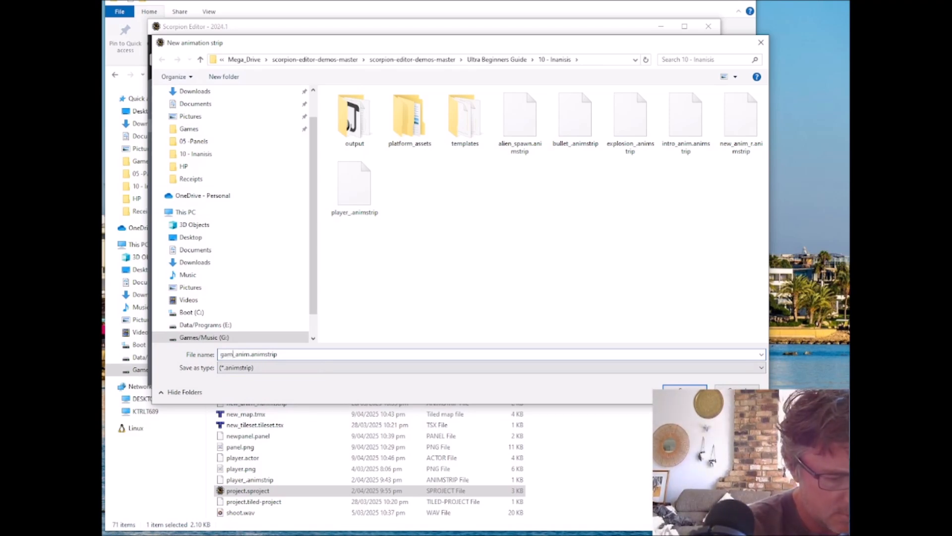
text(e_ov)
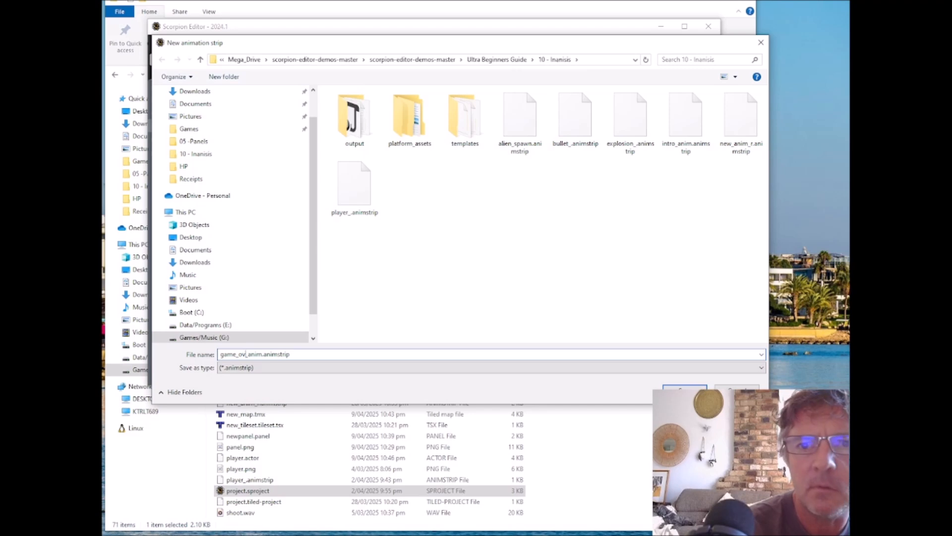
text(er)
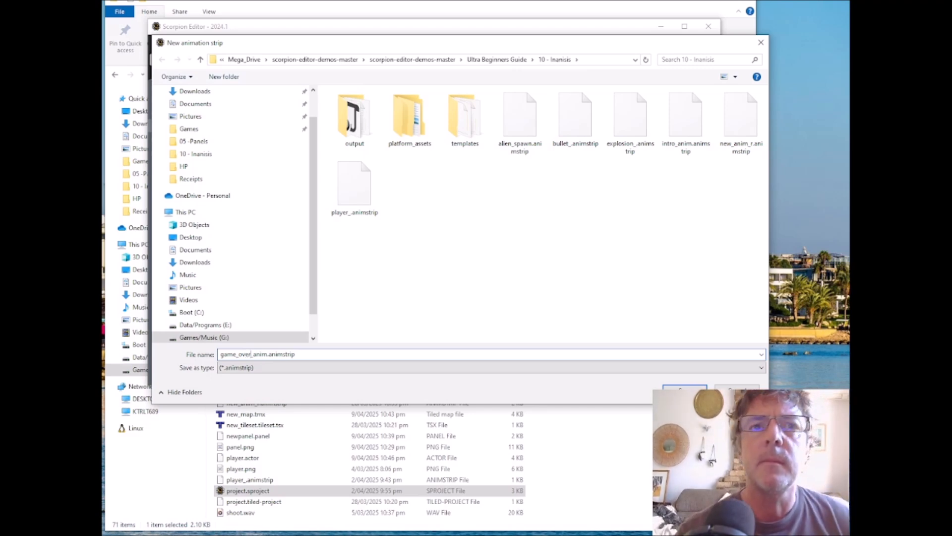
click(685, 391)
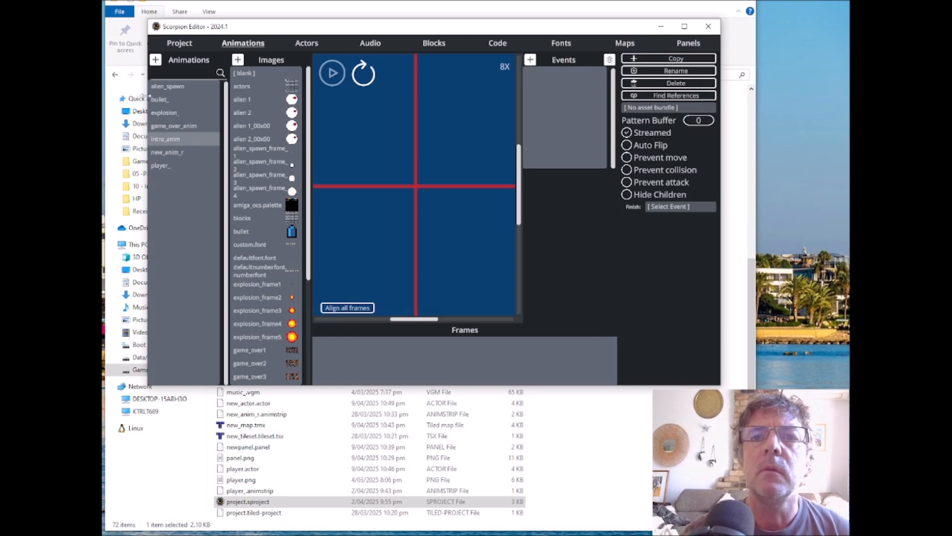
Step: Widen the editor window and add the Intro1 image as the first frame of intro_anim
drag(148, 97, 113, 97)
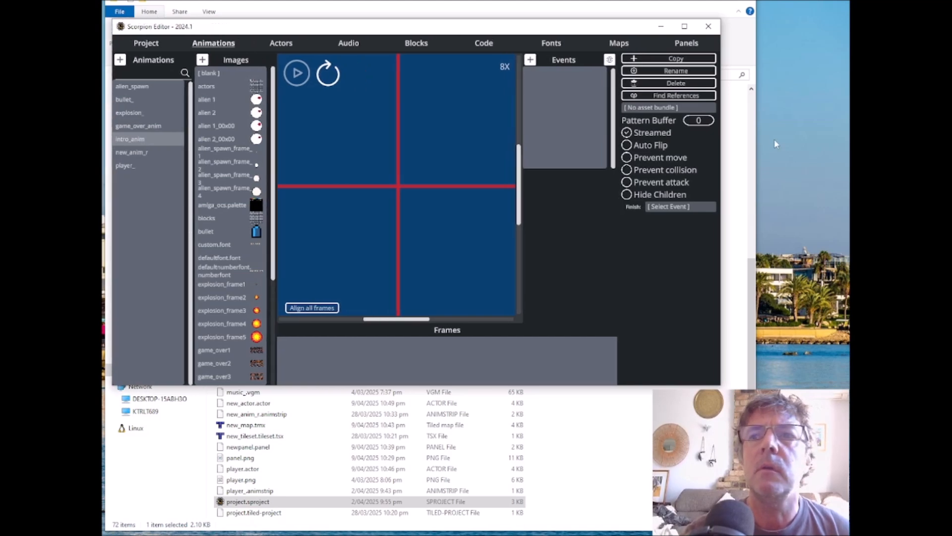
drag(721, 152, 802, 154)
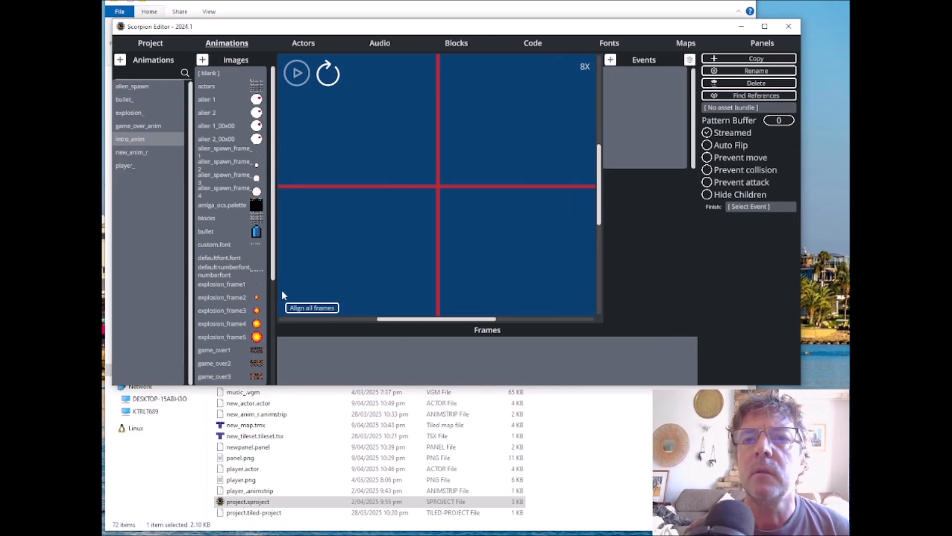
scroll(243, 274, down, 2)
scroll(243, 274, down, 2)
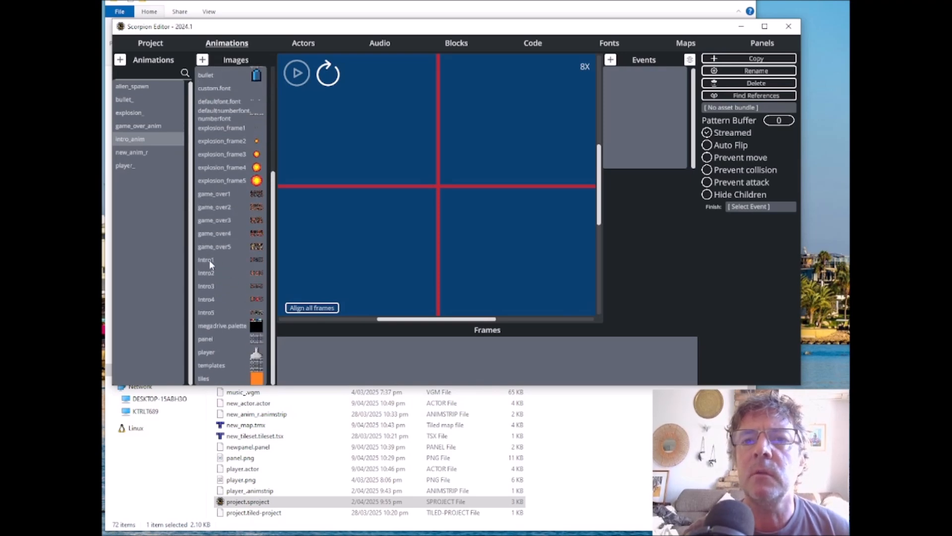
drag(209, 260, 307, 358)
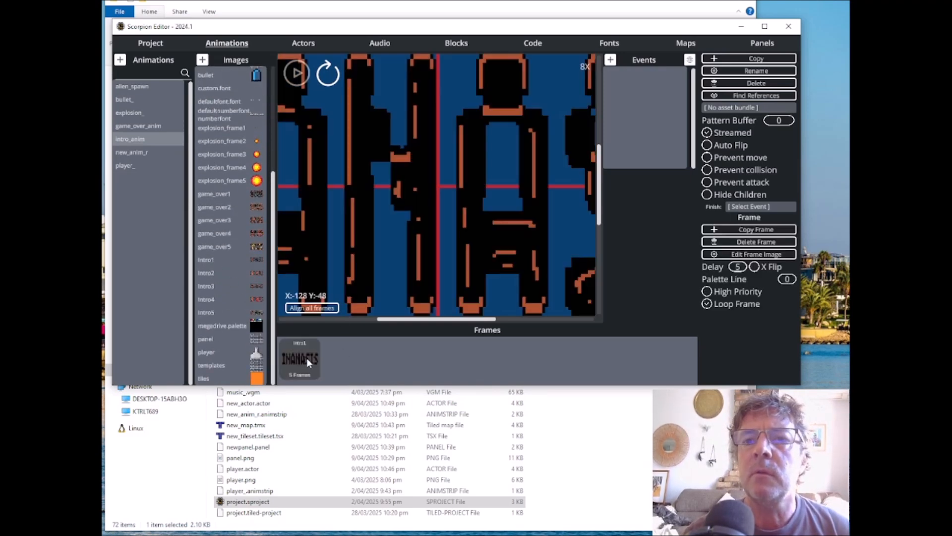
Step: Set the delay of the Intro1 frame to 3
click(737, 269)
key(BackSpace)
text(3)
click(736, 335)
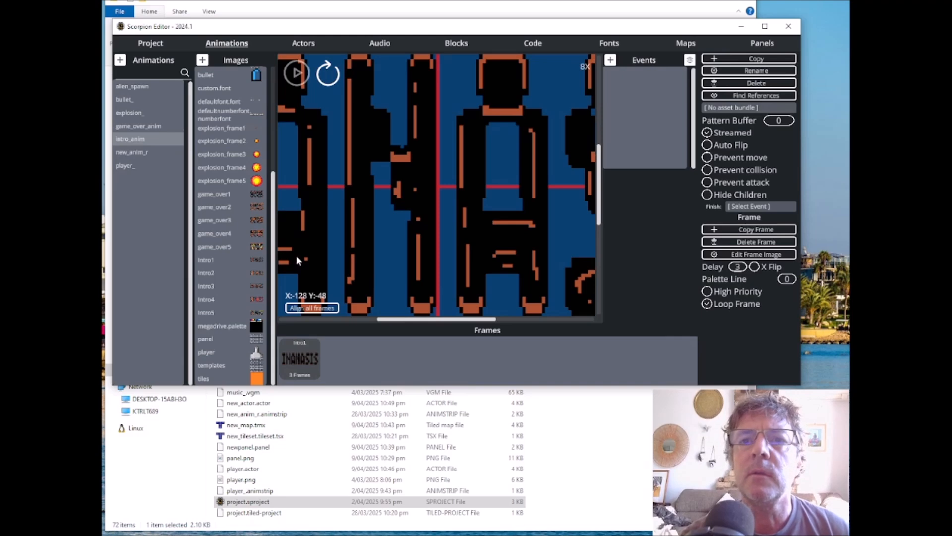
Step: Append frames to intro_anim in the order Intro2, Intro3, Intro2, Intro3, Intro4, Intro3, Intro4, Intro5, Intro4, Intro5
double_click(213, 273)
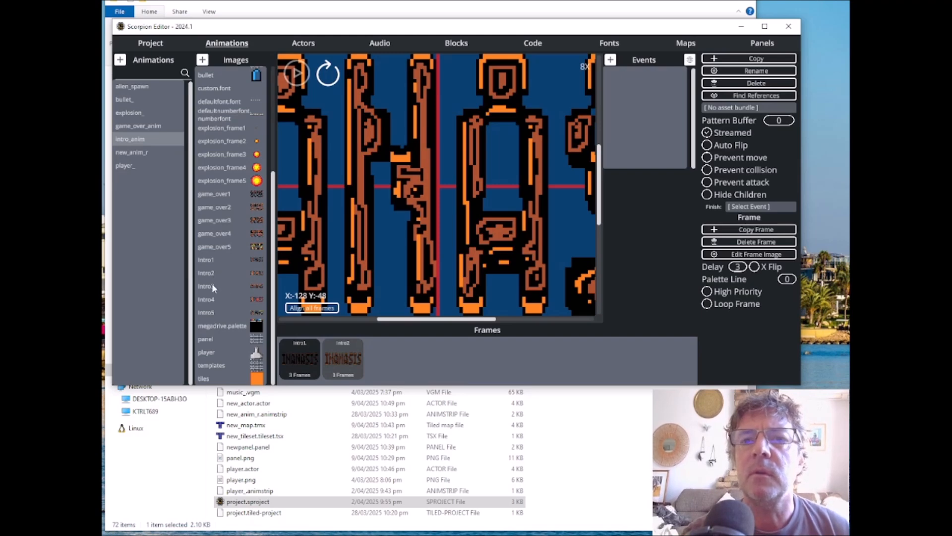
double_click(212, 284)
double_click(212, 272)
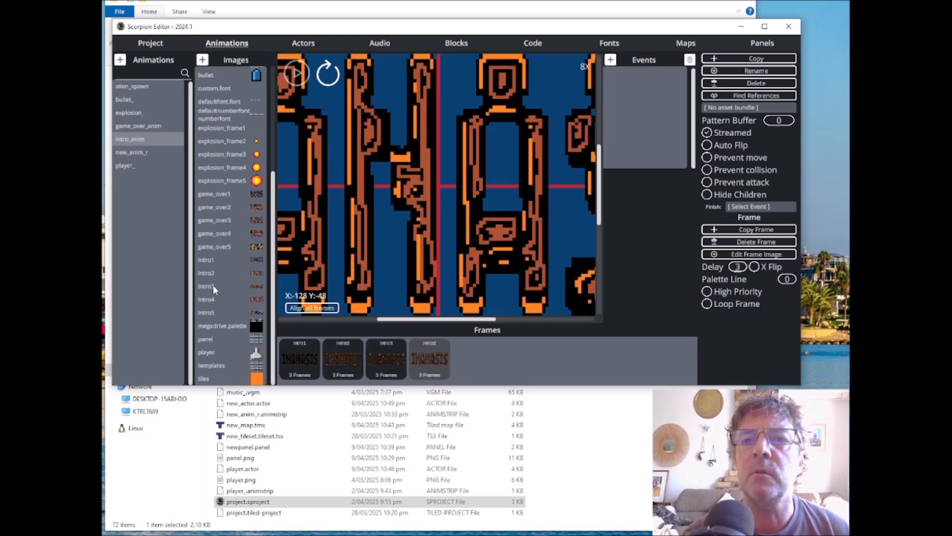
double_click(213, 285)
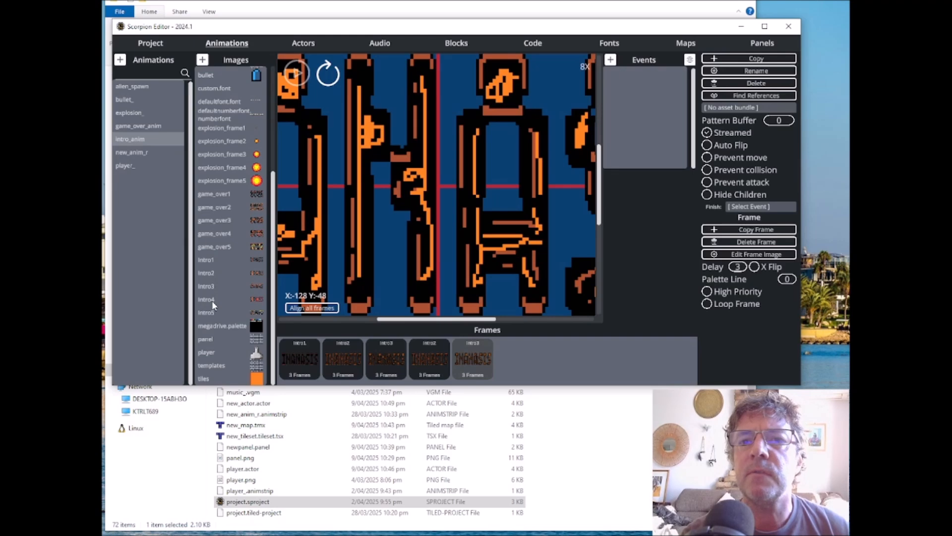
double_click(213, 299)
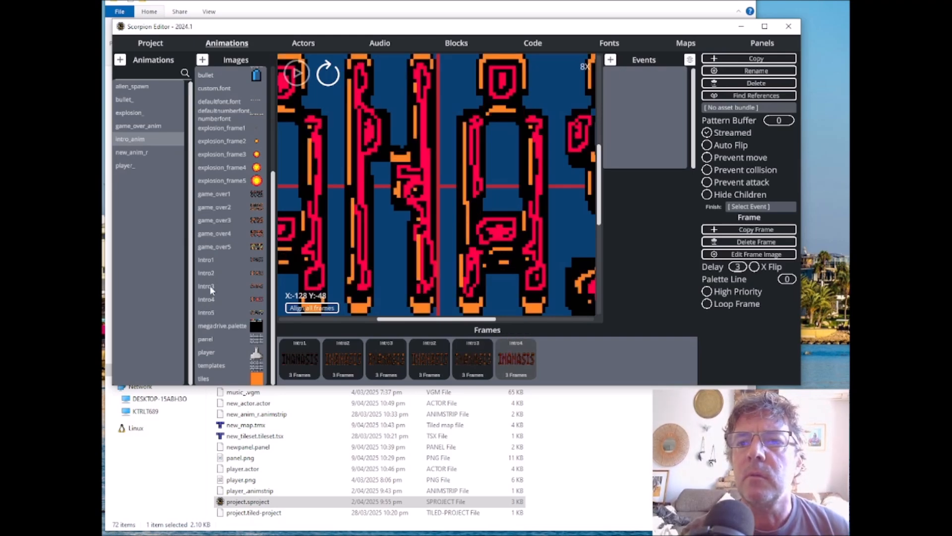
double_click(209, 286)
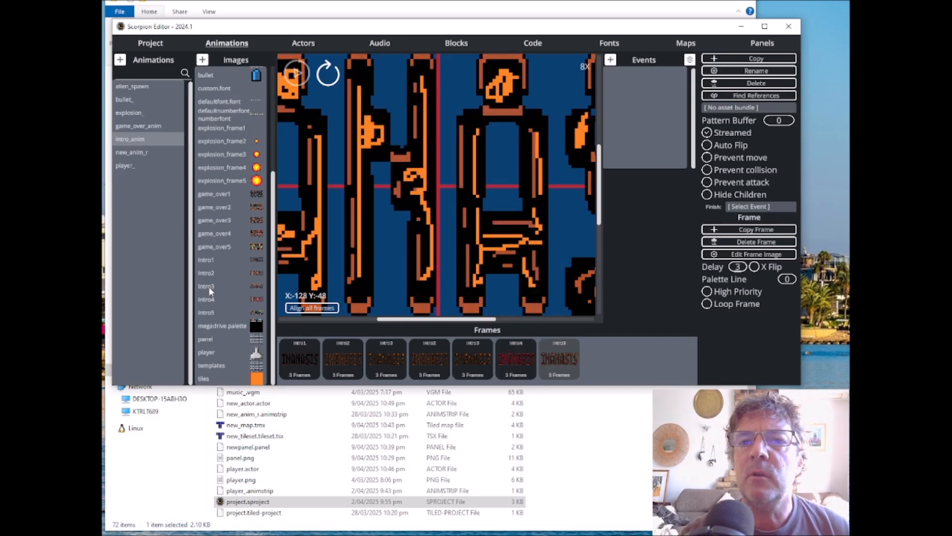
double_click(209, 301)
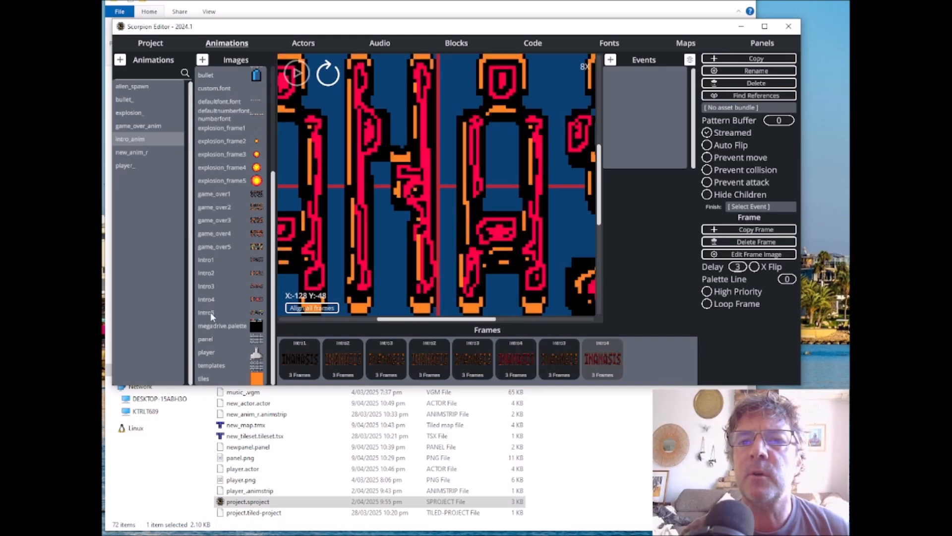
double_click(210, 312)
double_click(211, 302)
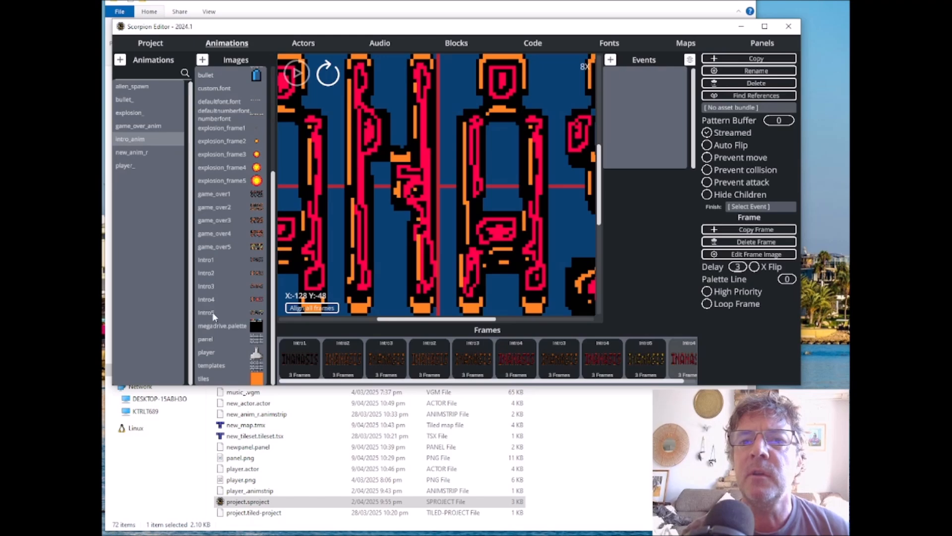
double_click(213, 313)
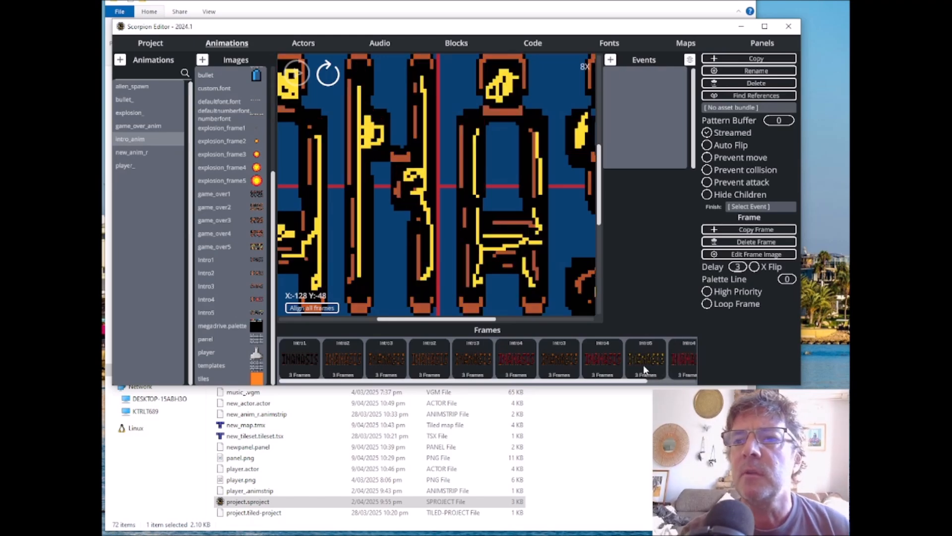
Step: Set the delay of the first intro_anim frame to 20, leaving the other frames' durations as they are
mouse_move(641, 381)
mouse_down()
mouse_move(694, 382)
mouse_move(646, 382)
mouse_up()
click(308, 345)
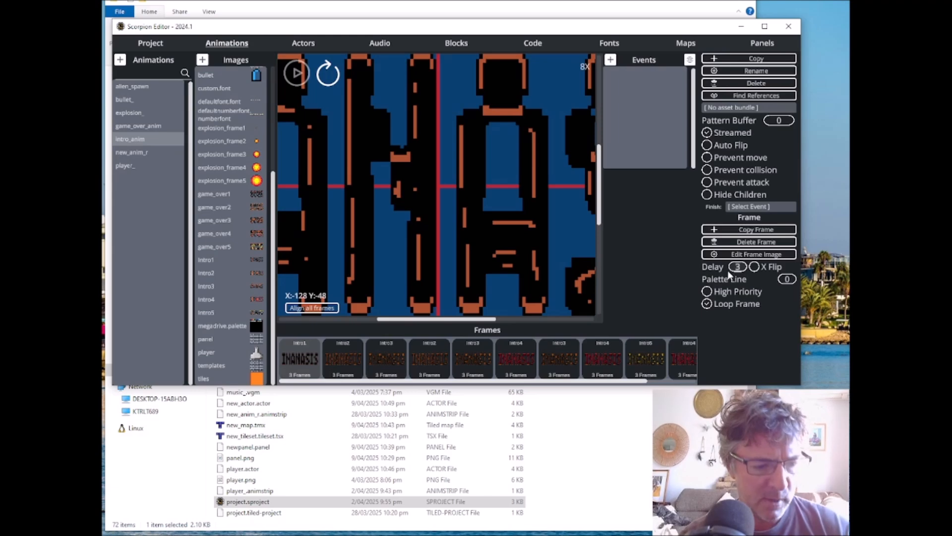
key(BackSpace)
text(20)
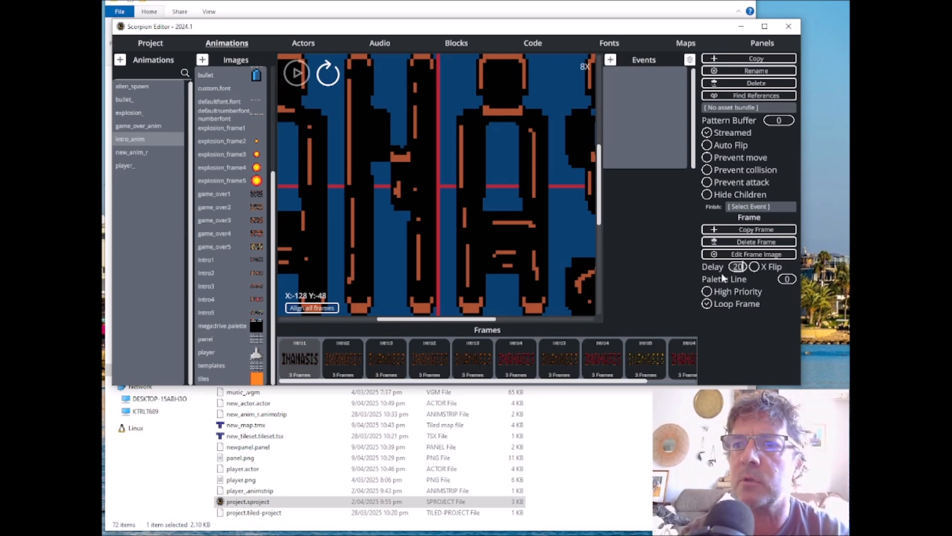
key(Return)
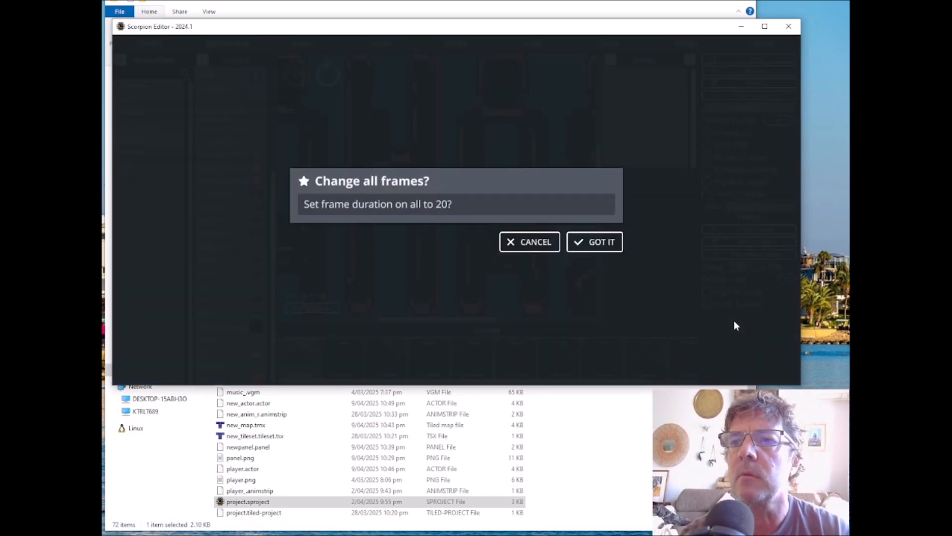
click(532, 239)
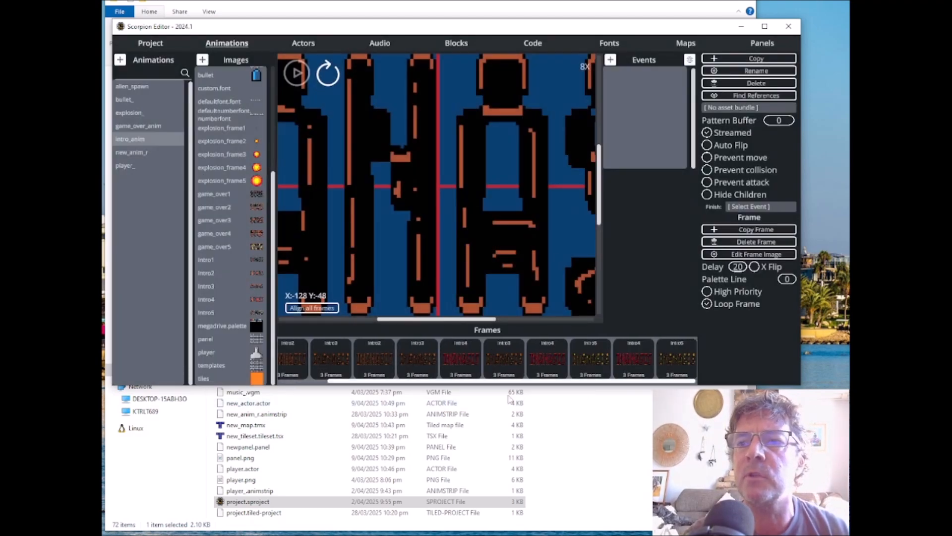
Step: Play the intro_anim preview with the whole title in view, and stop it
scroll(425, 213, down, 2)
scroll(425, 211, down, 3)
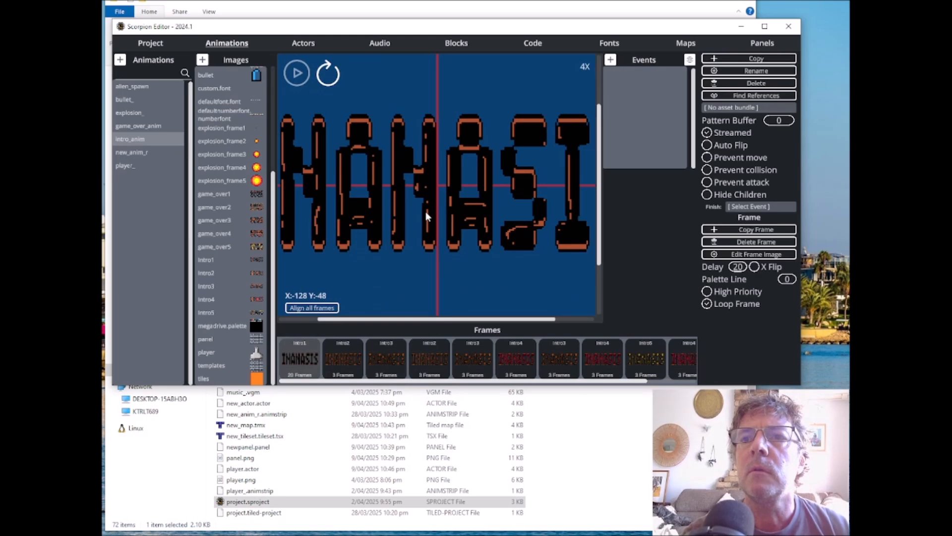
click(297, 74)
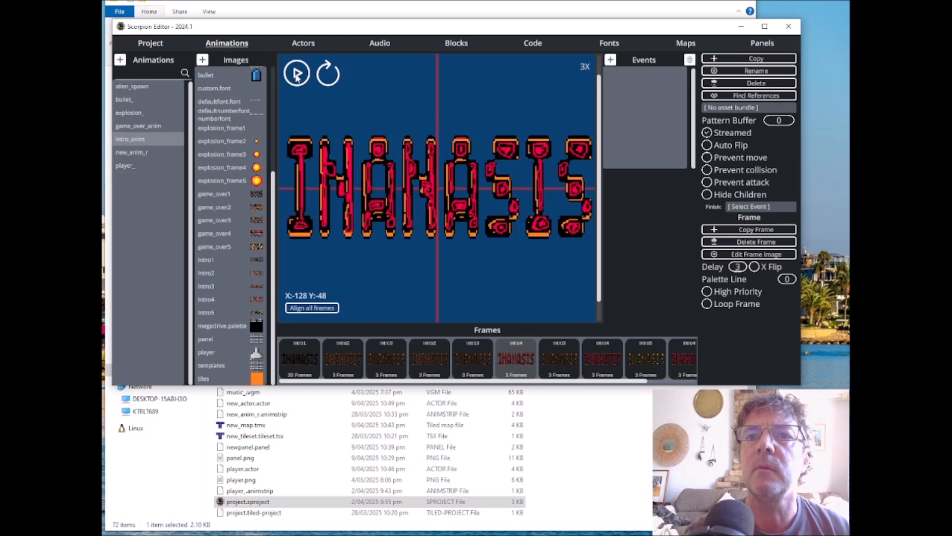
click(297, 75)
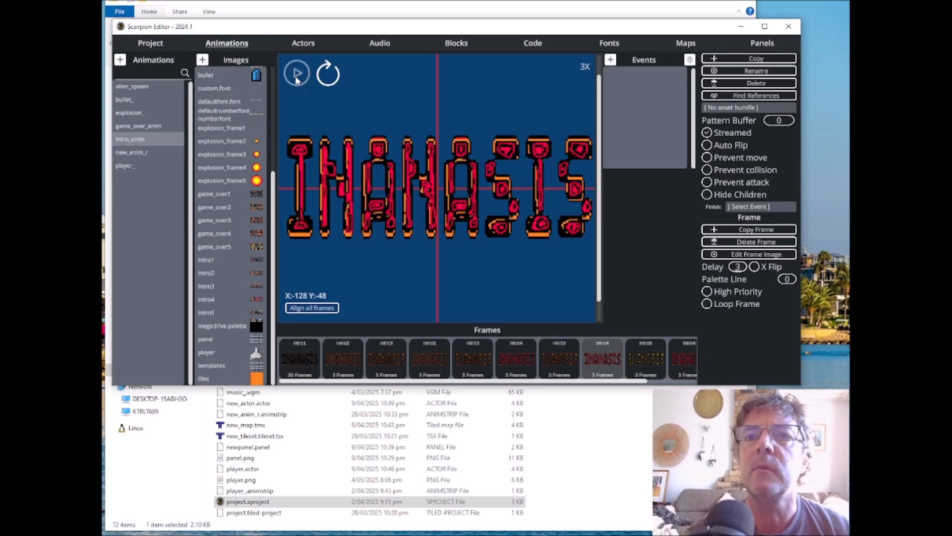
Step: Open game_over_anim and play its preview, stopping it after checking the frames
click(132, 125)
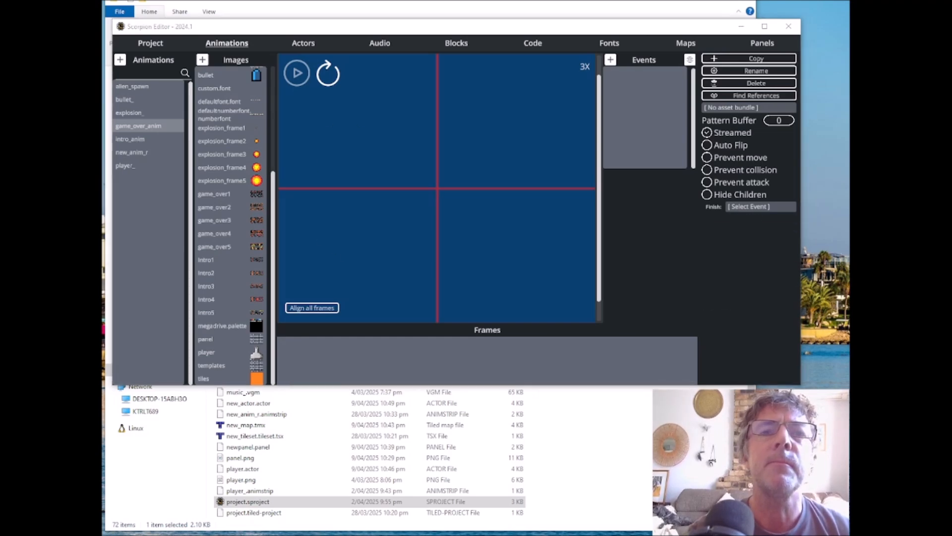
click(295, 78)
click(298, 79)
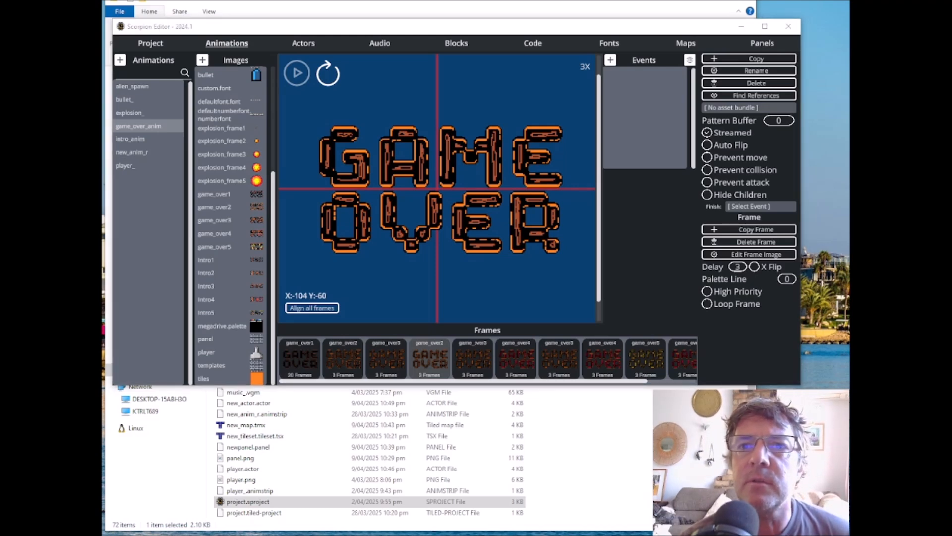
Step: Try to create a new actor from intro_anim under the default file name
click(302, 43)
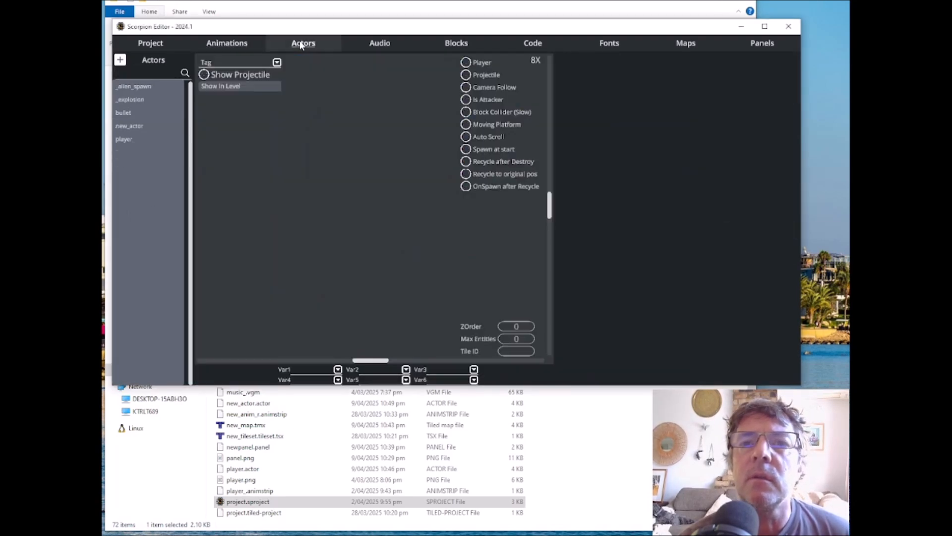
click(120, 60)
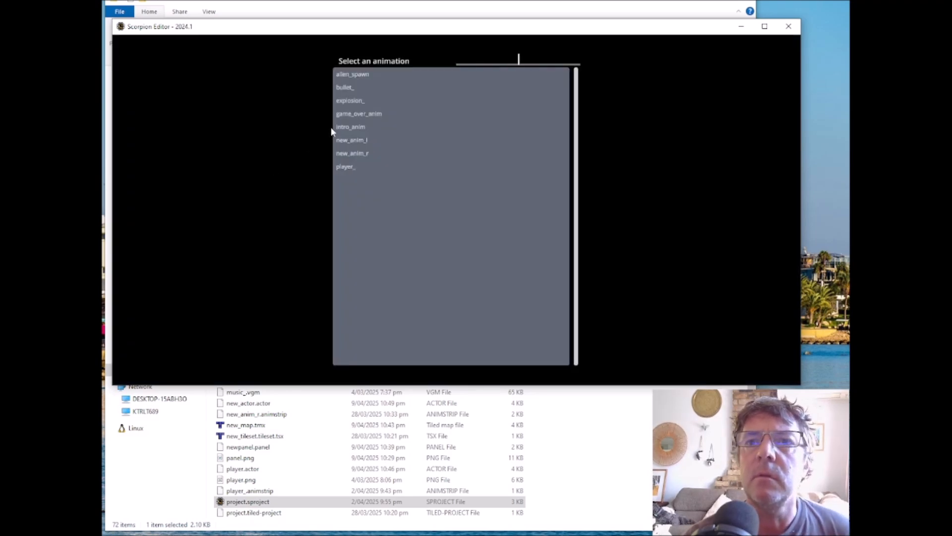
click(347, 121)
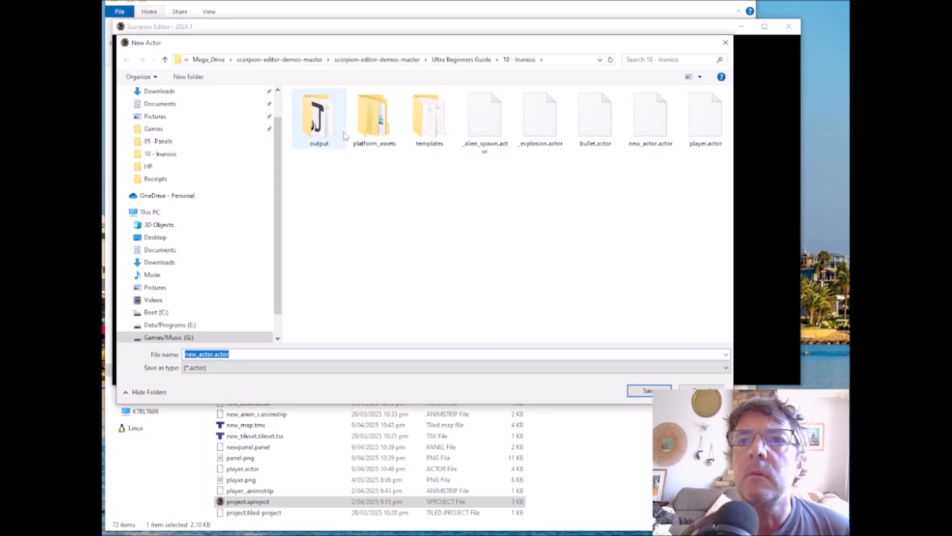
click(649, 391)
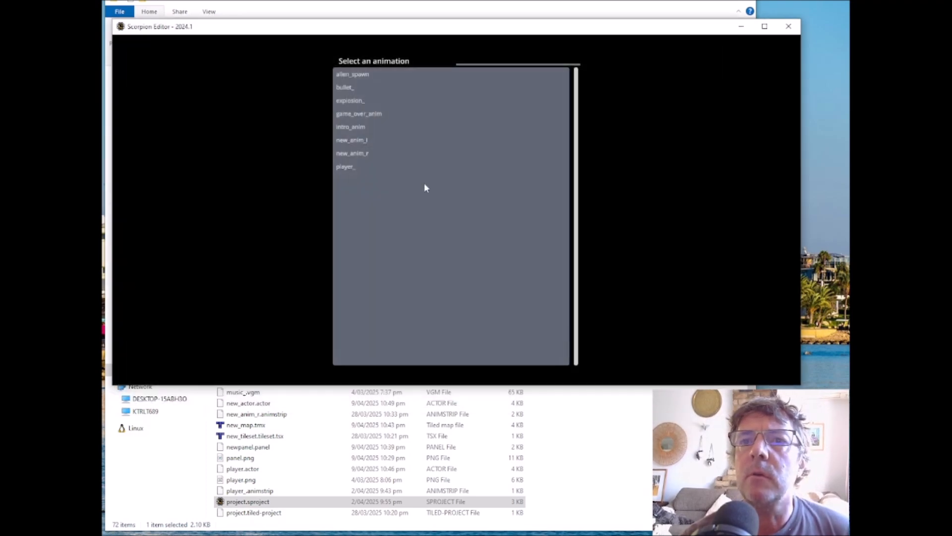
click(365, 128)
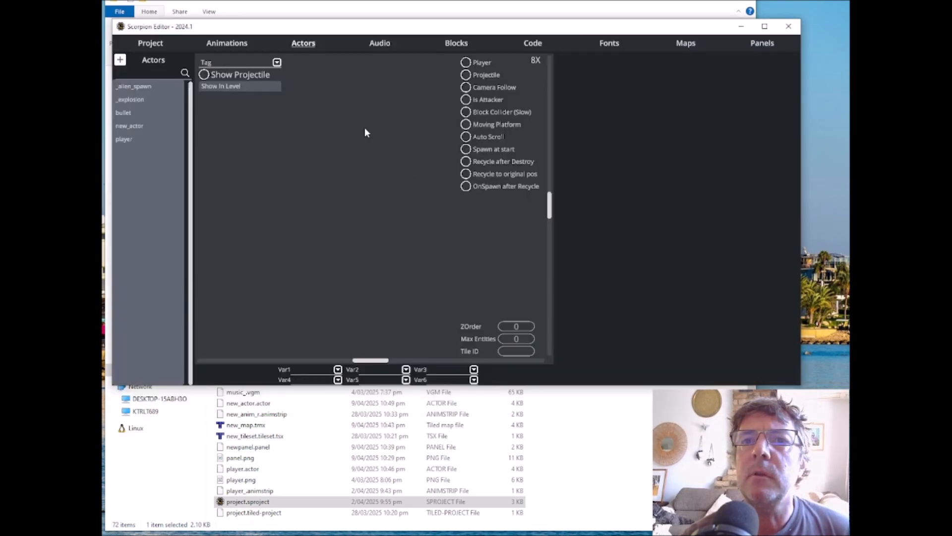
Step: Create a new actor named intro_actor.actor in the project folder, using intro_anim as its animation
click(120, 60)
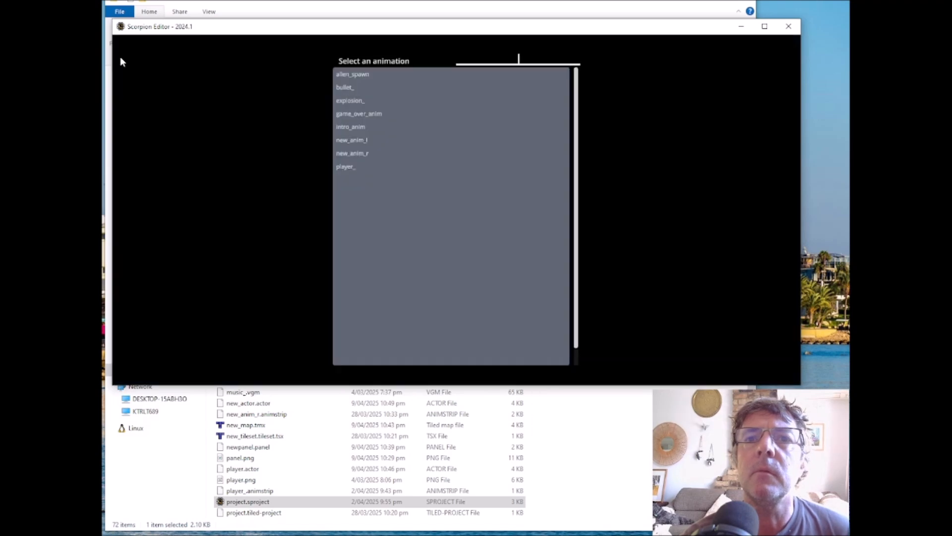
click(355, 125)
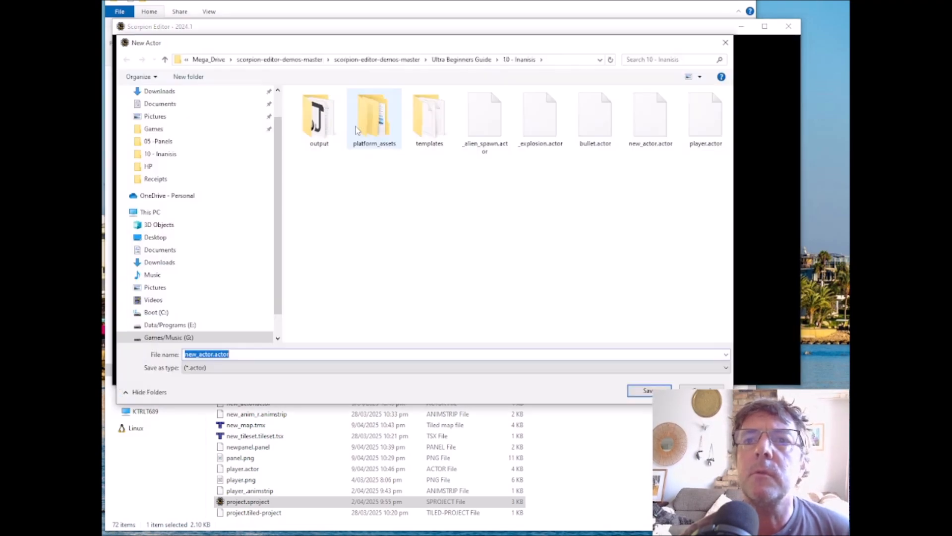
double_click(195, 354)
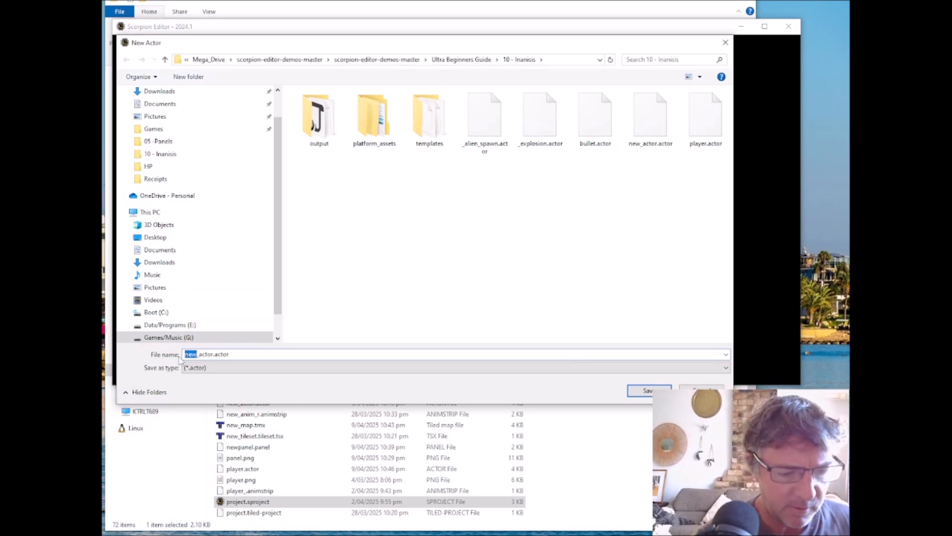
text(intro)
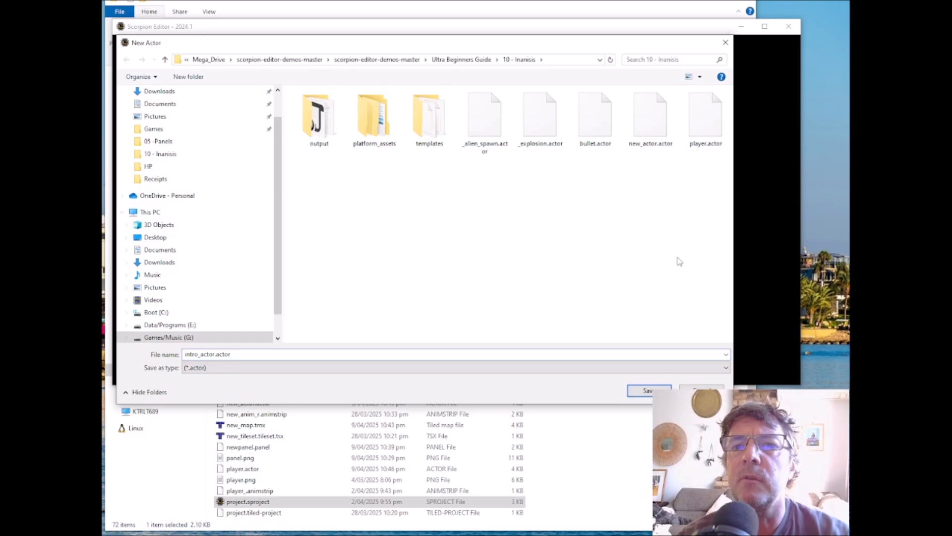
click(645, 395)
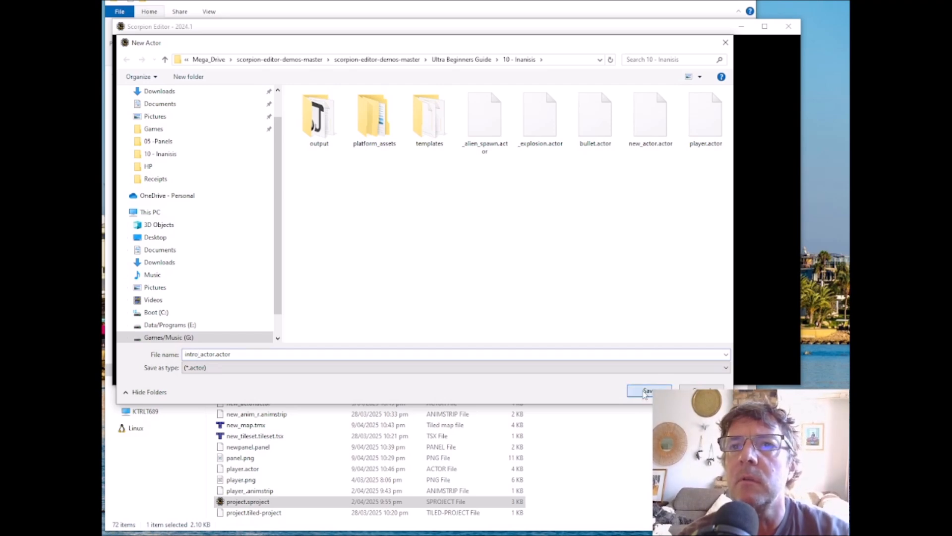
click(355, 127)
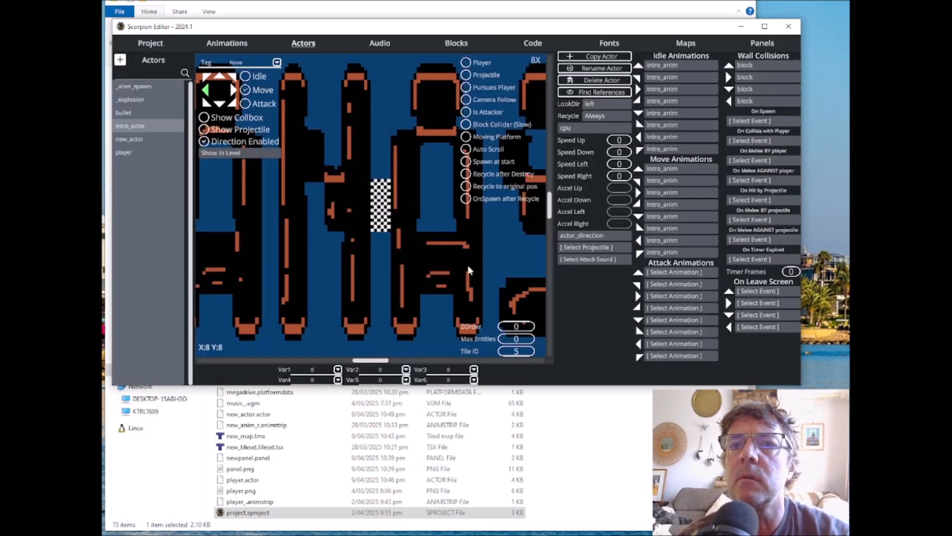
scroll(346, 170, down, 3)
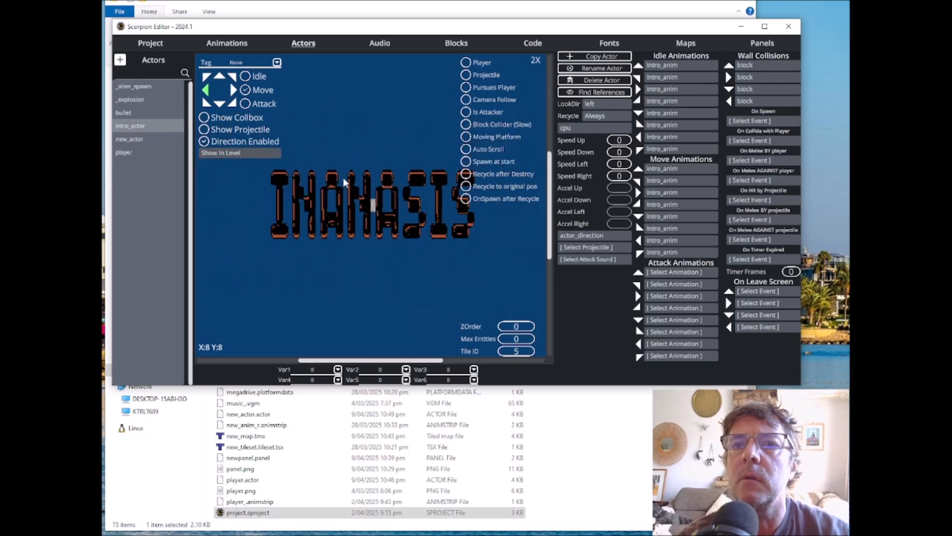
Step: Create a second actor named game_over_actor.actor in the project folder, using game_over_anim as its animation
click(120, 61)
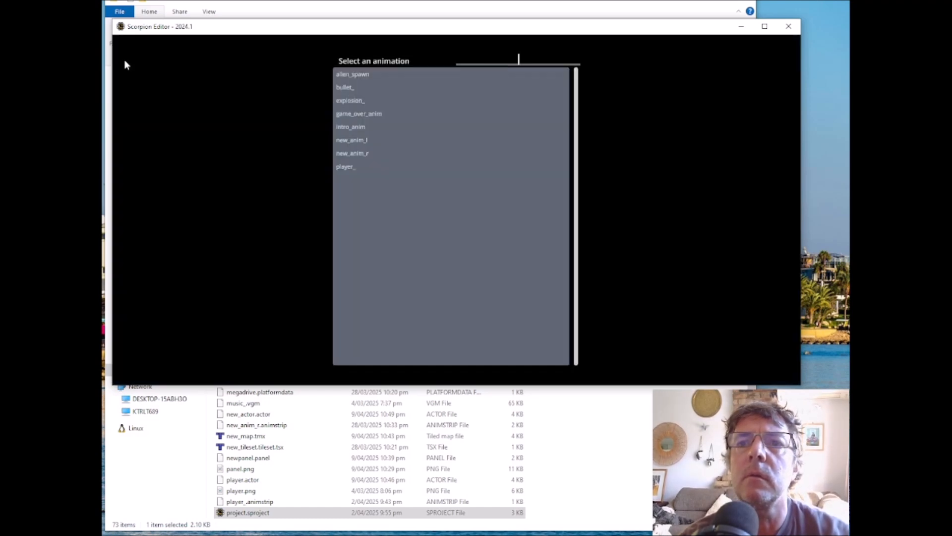
click(359, 116)
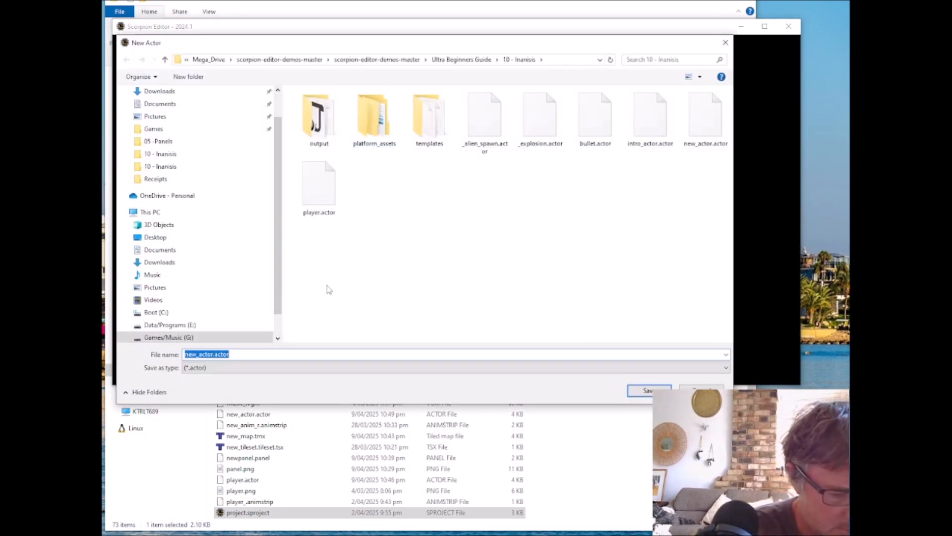
key(Home)
key(Delete)
key(Delete)
key(Delete)
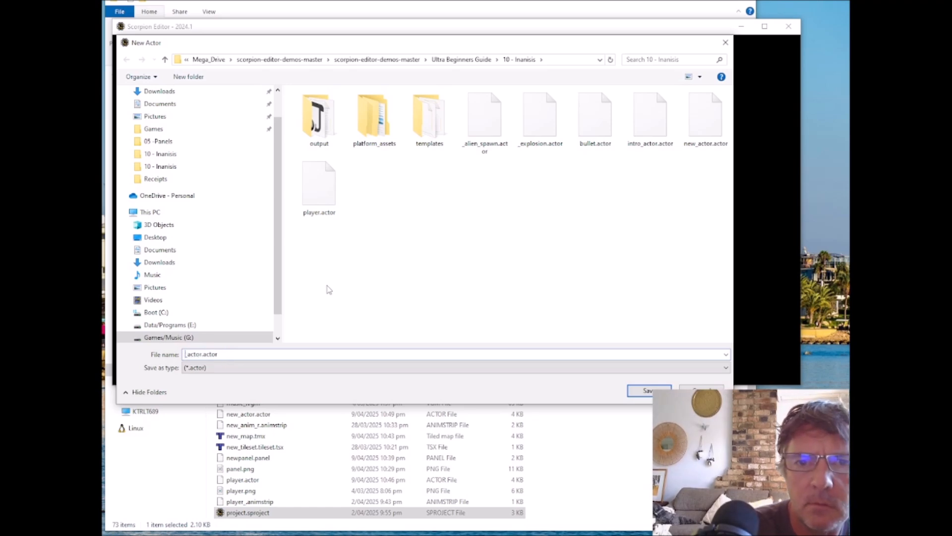
text(game_over)
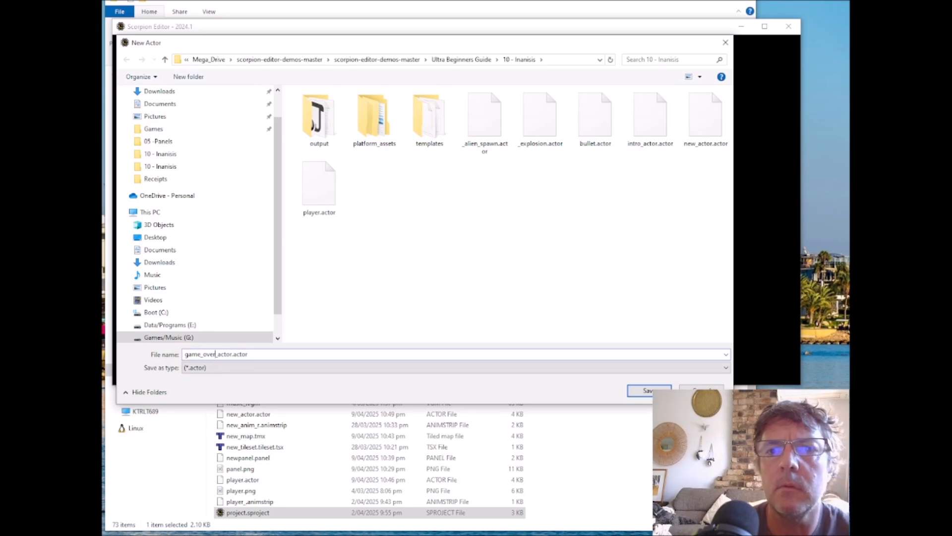
click(648, 390)
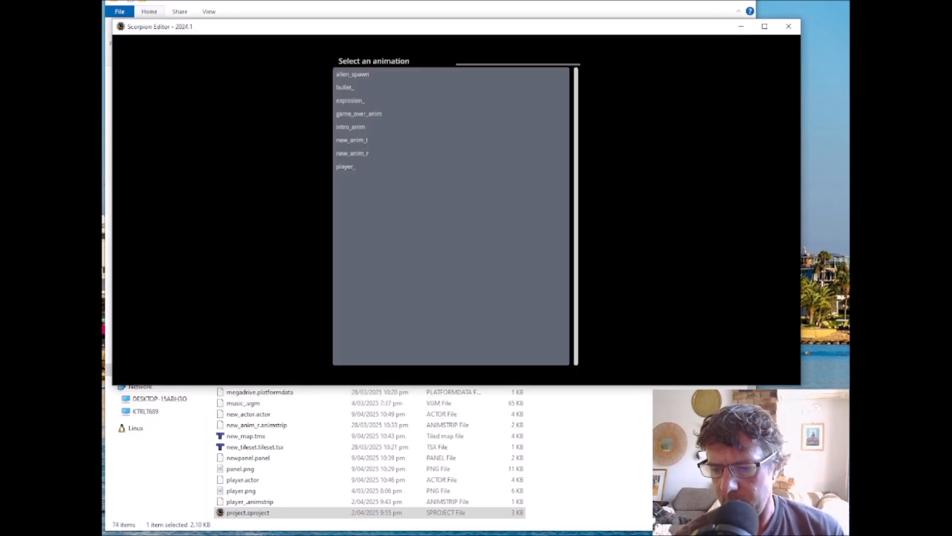
click(359, 114)
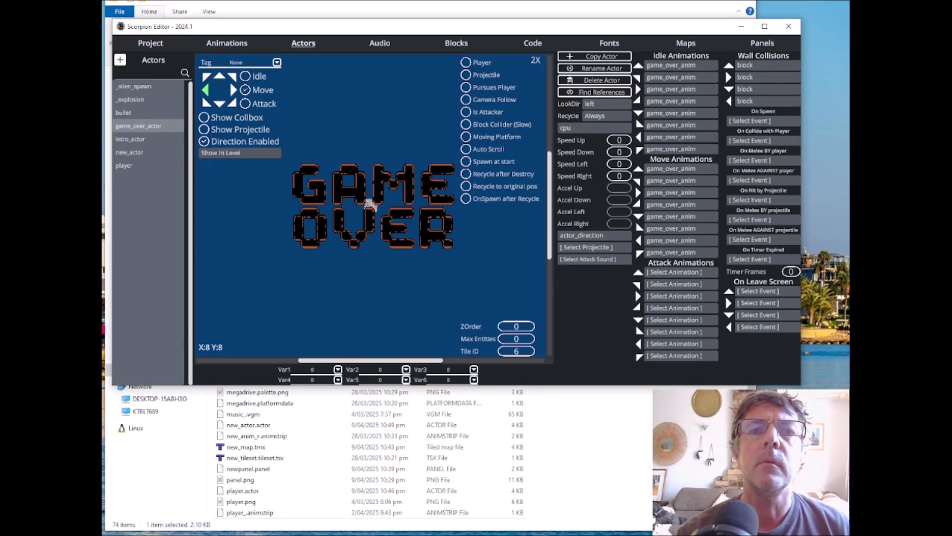
Step: Copy the game_over map to intro_map.tmx in the project folder and set the copy's startup event to None
key(alt+Tab)
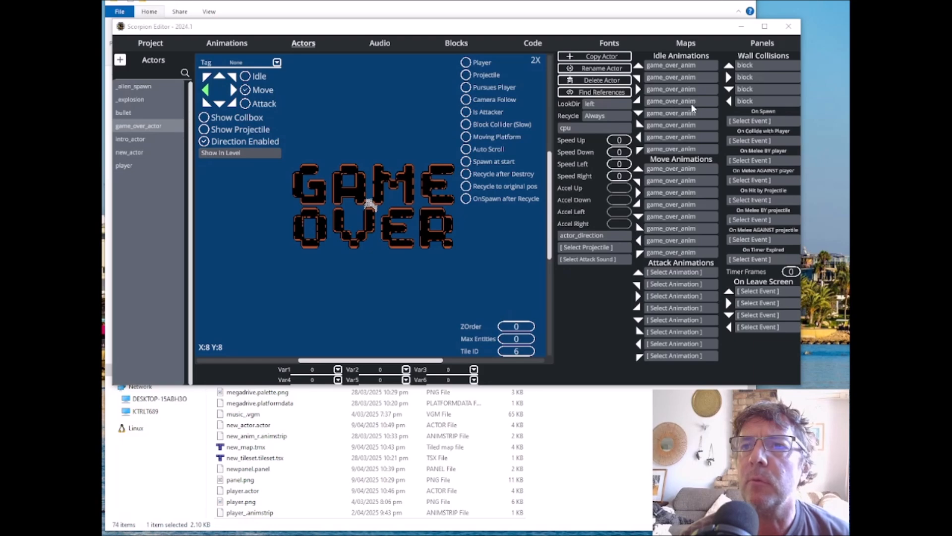
click(691, 47)
click(691, 46)
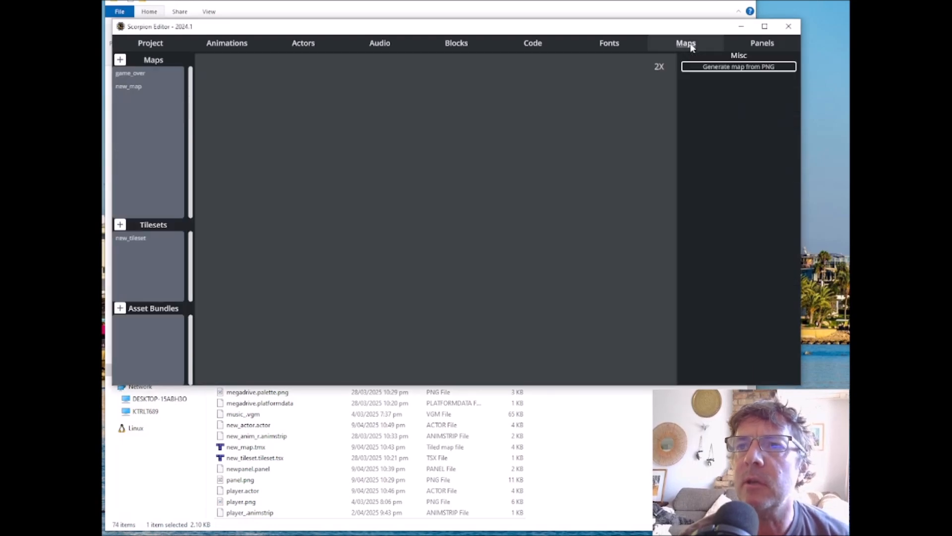
click(133, 73)
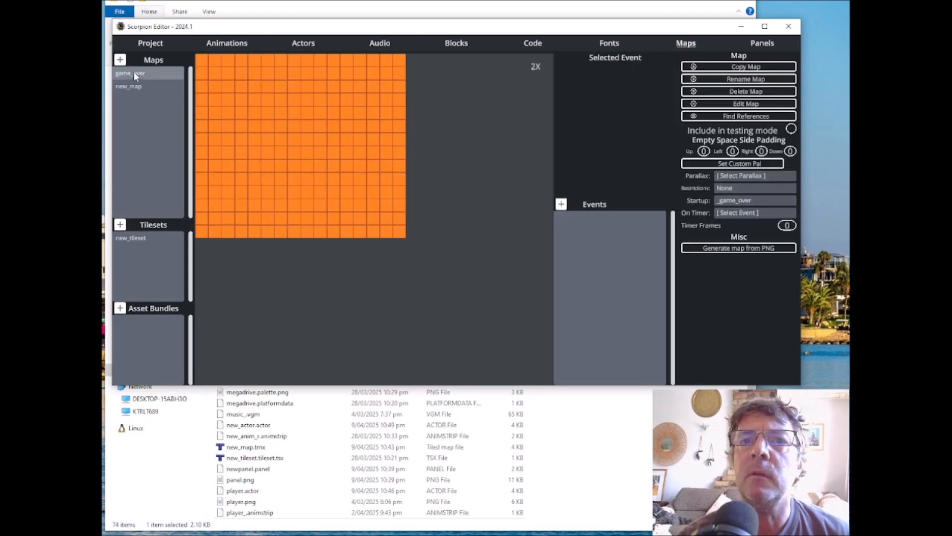
click(759, 72)
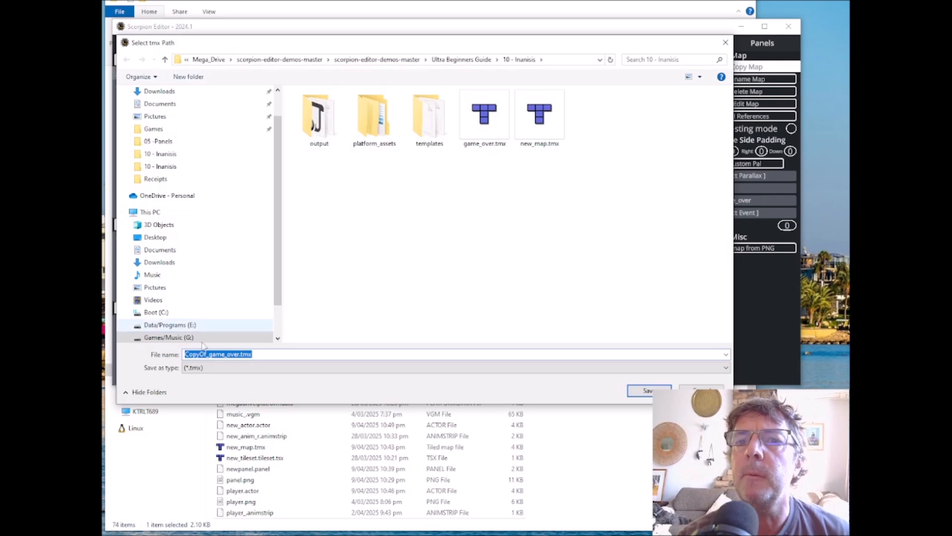
click(226, 354)
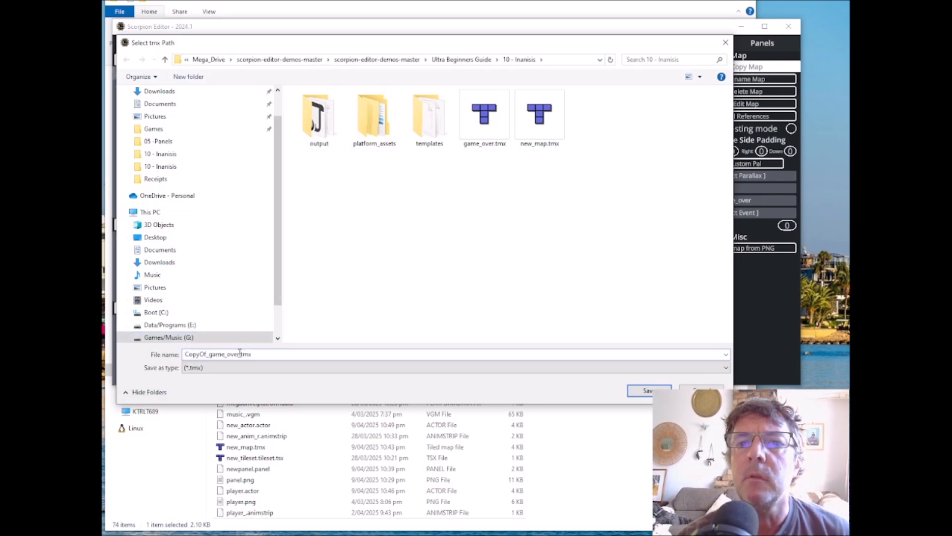
drag(240, 354, 165, 358)
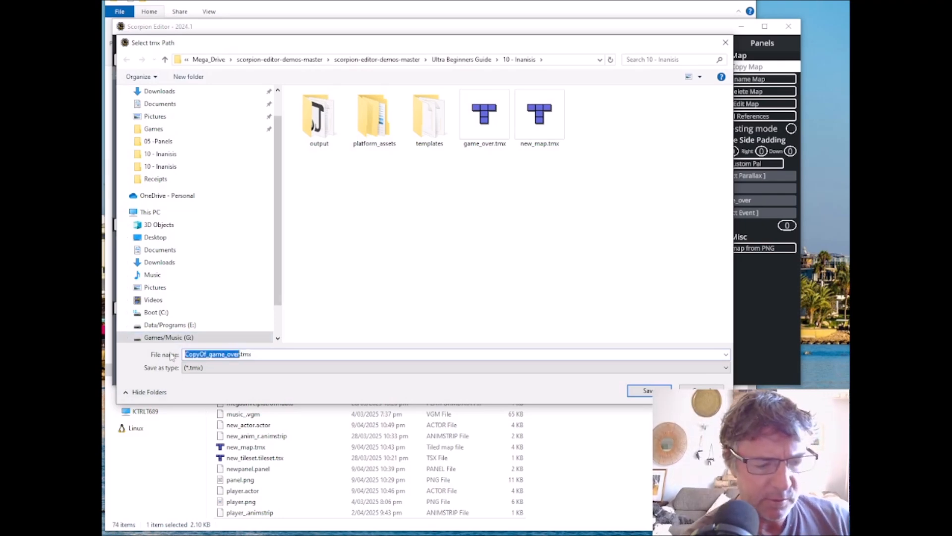
text(intro)
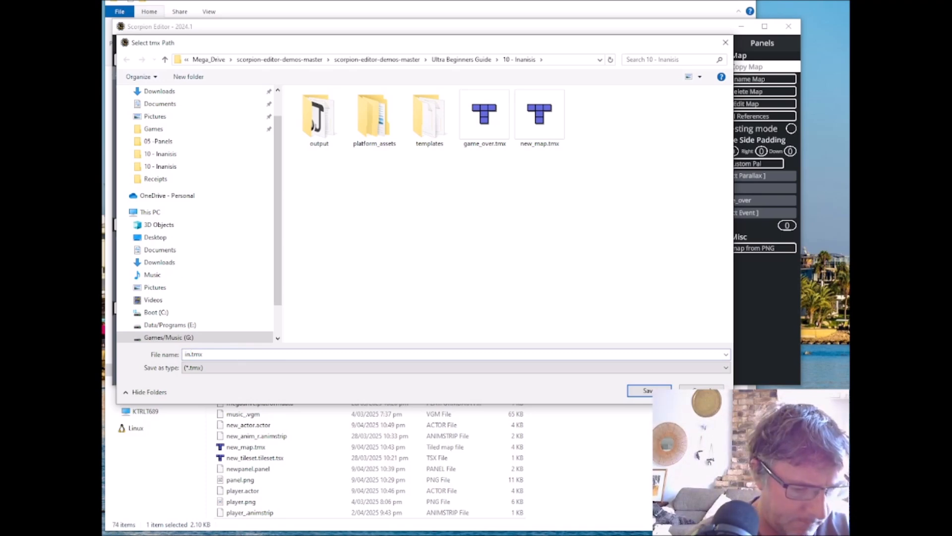
text(_map)
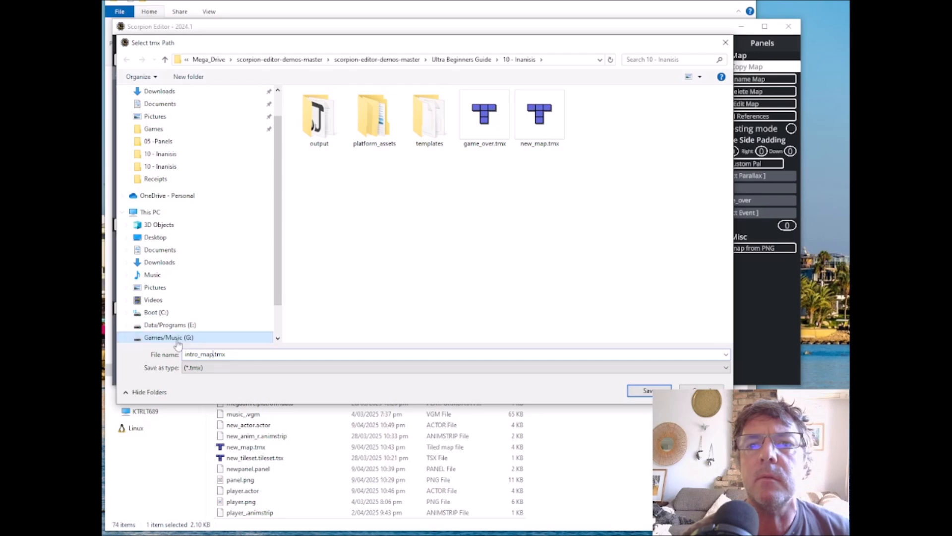
click(649, 392)
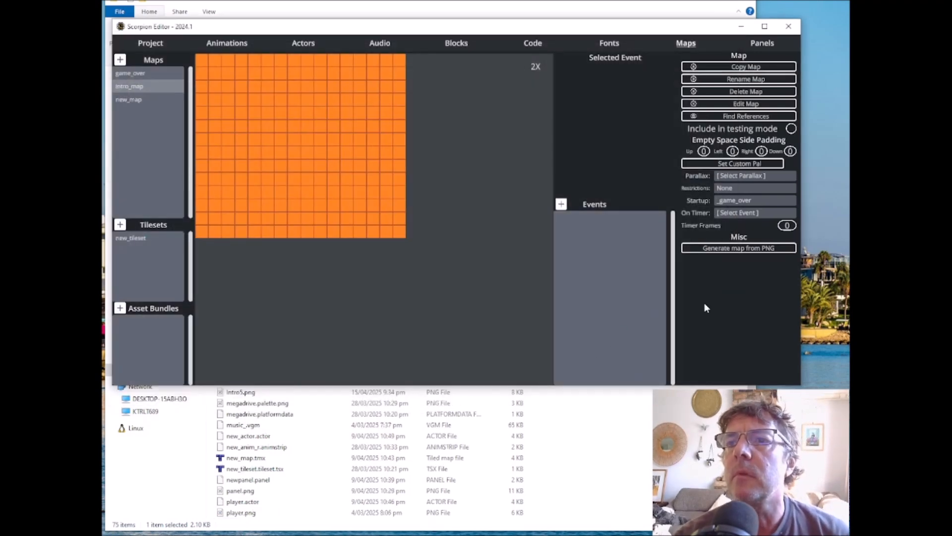
click(743, 201)
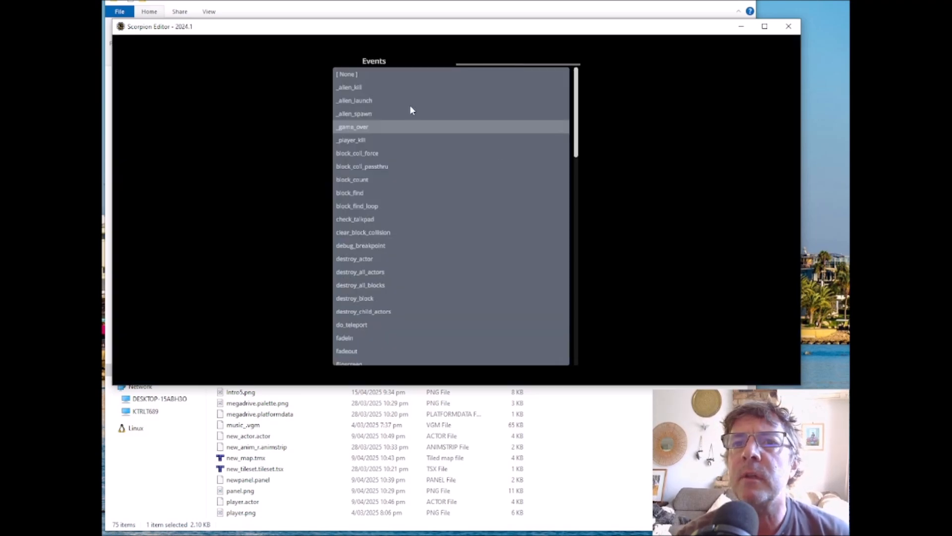
click(347, 72)
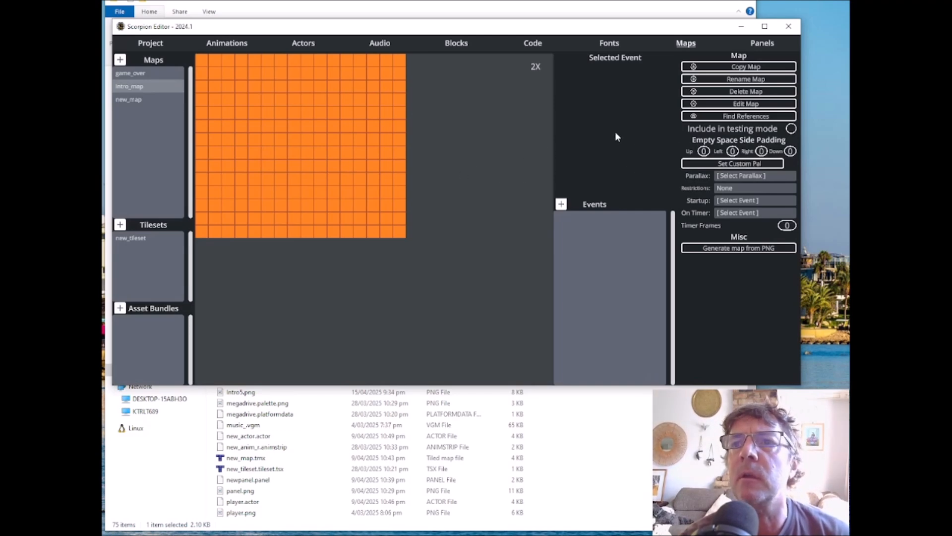
Step: Open intro_map in the Tiled map editor, place the intro_actor tile near the centre of the map layer, and save
click(729, 104)
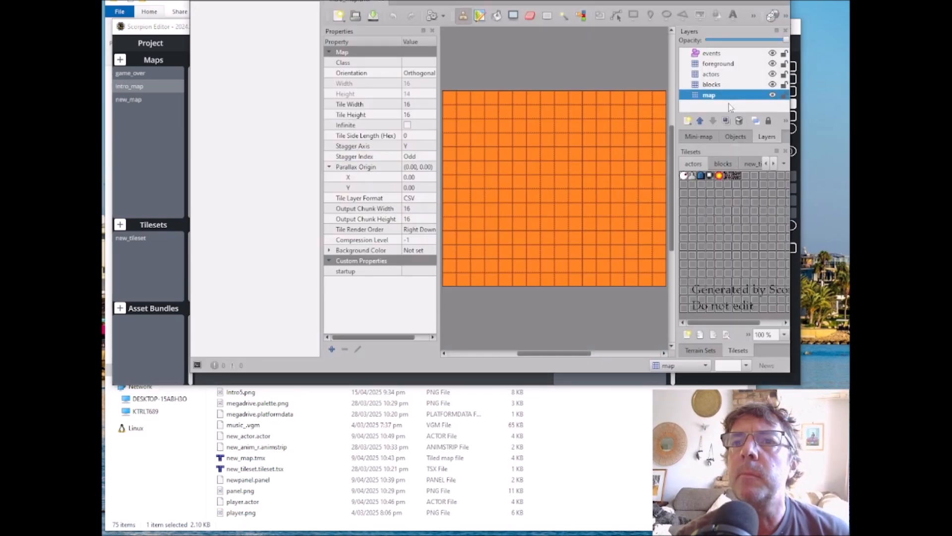
click(728, 176)
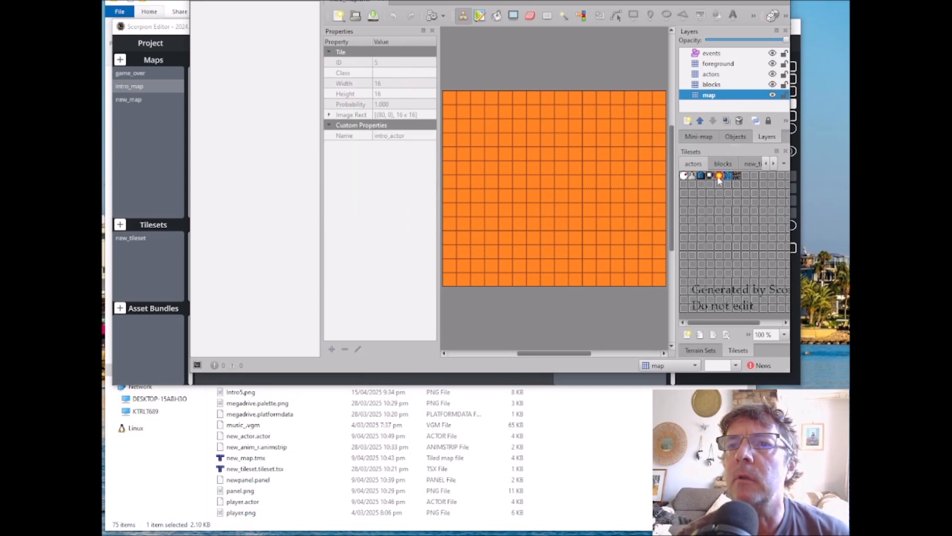
click(549, 165)
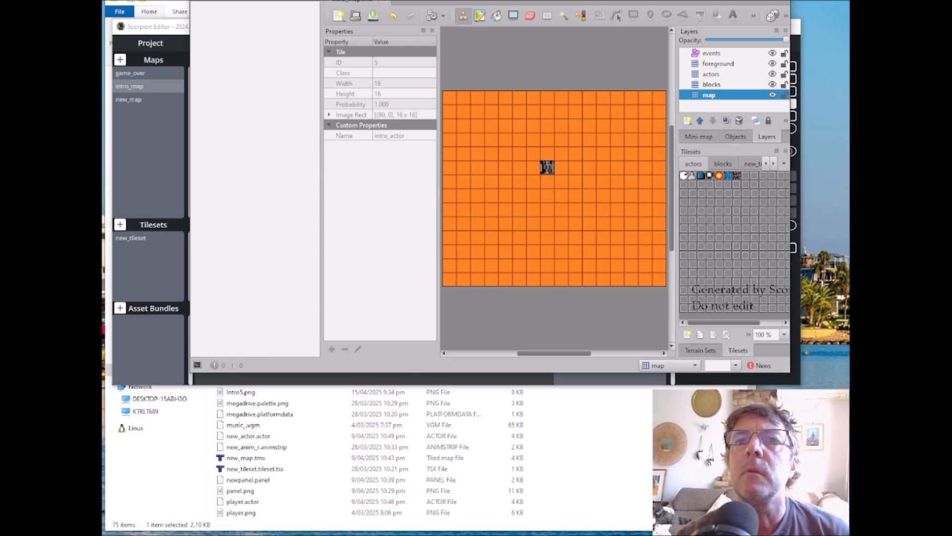
click(203, 4)
click(210, 62)
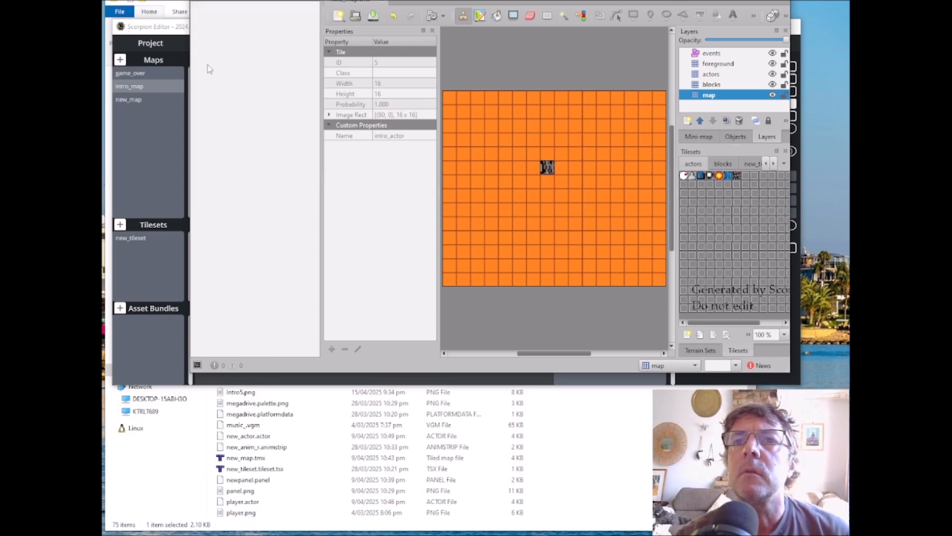
click(201, 1)
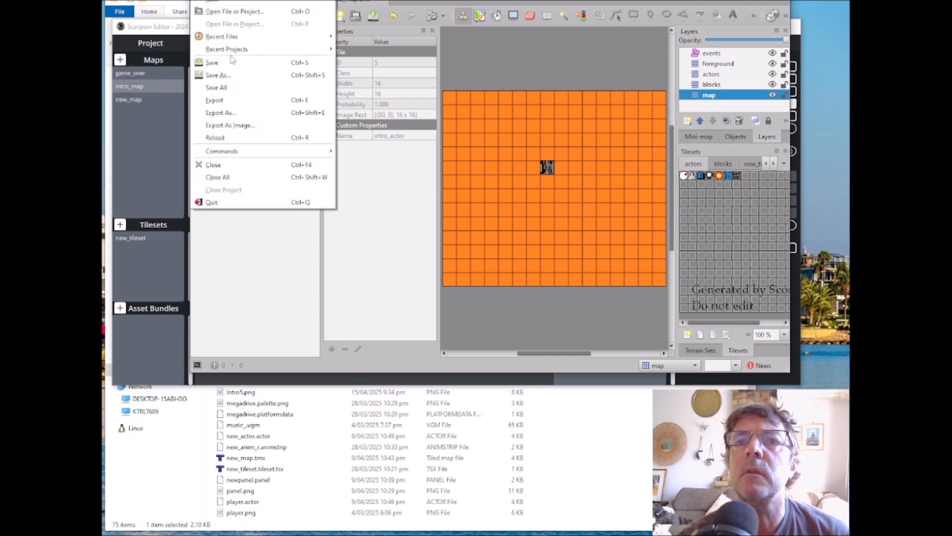
mouse_move(281, 1)
key(Escape)
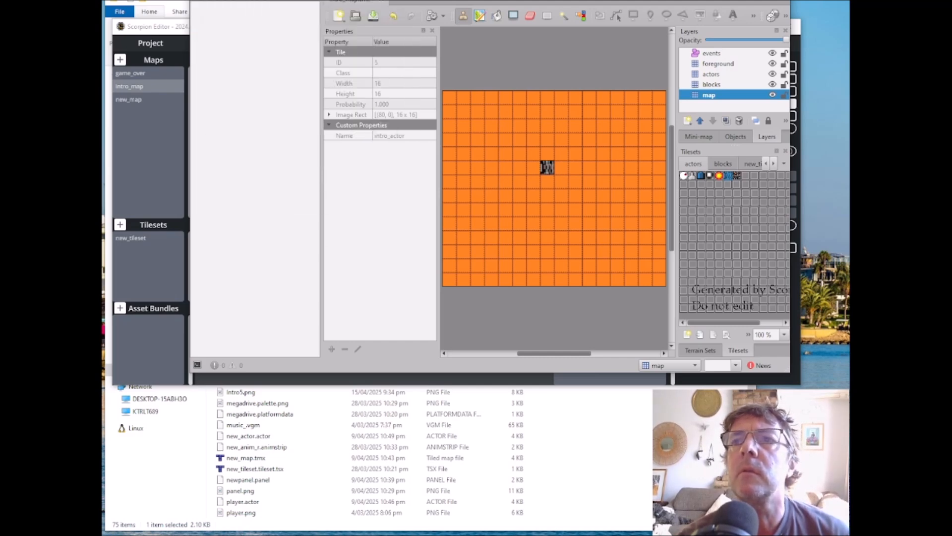
key(alt+F4)
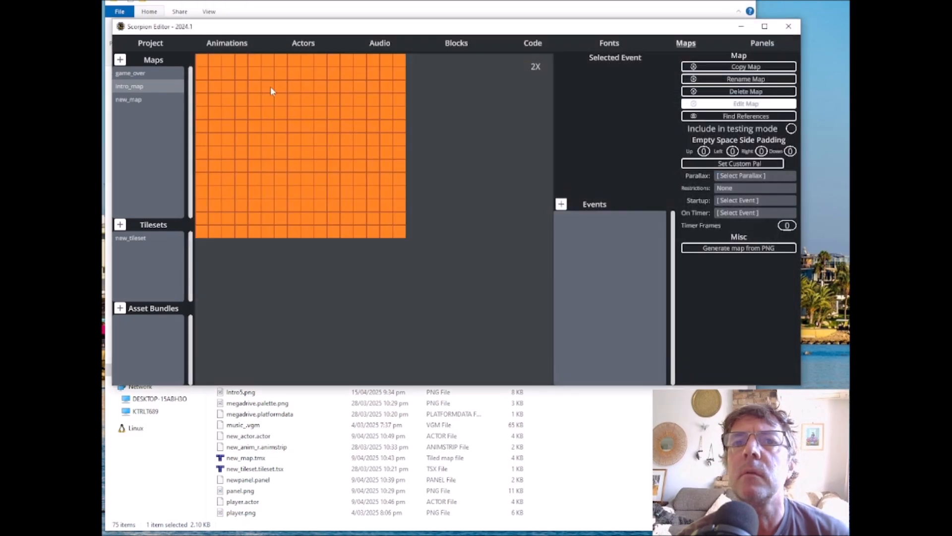
Step: Open the game_over map in Tiled, place the game_over_actor tile near the centre of the actors layer, and save
click(132, 72)
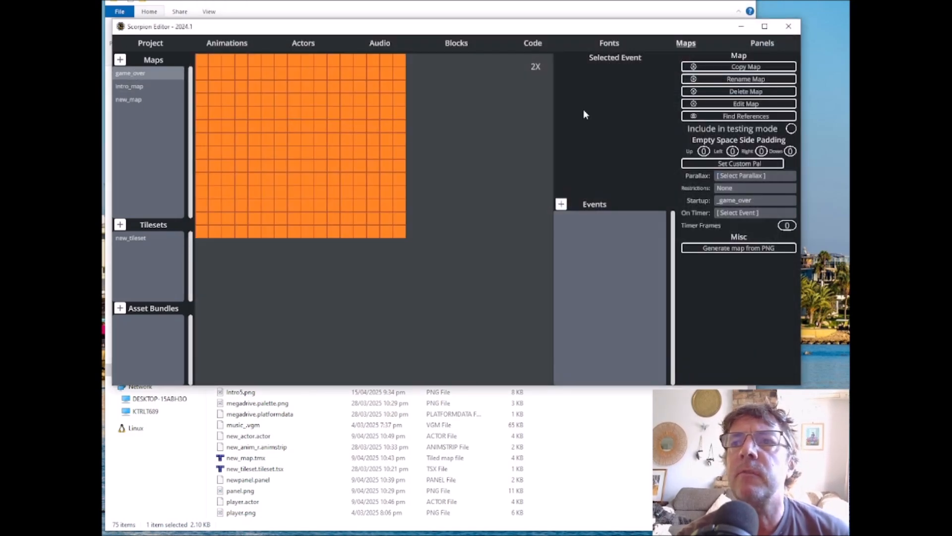
click(744, 105)
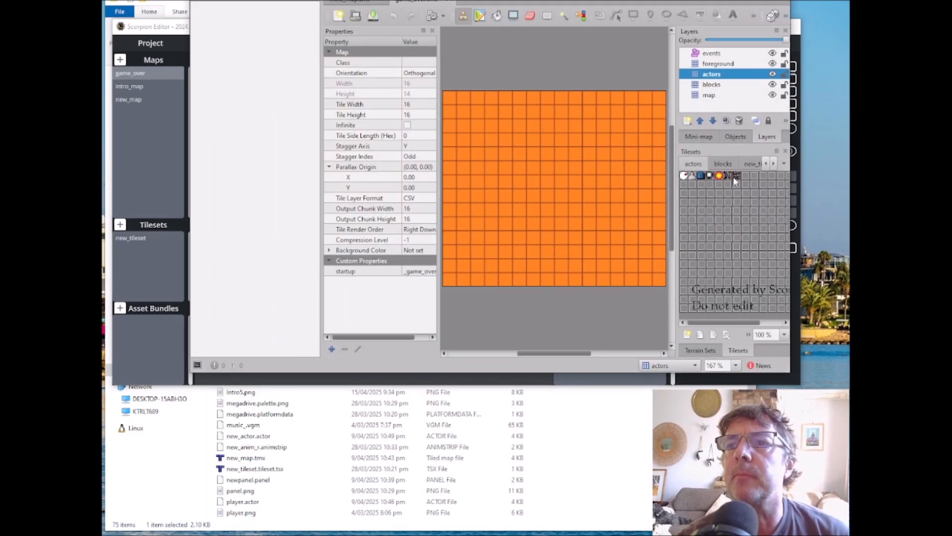
click(734, 176)
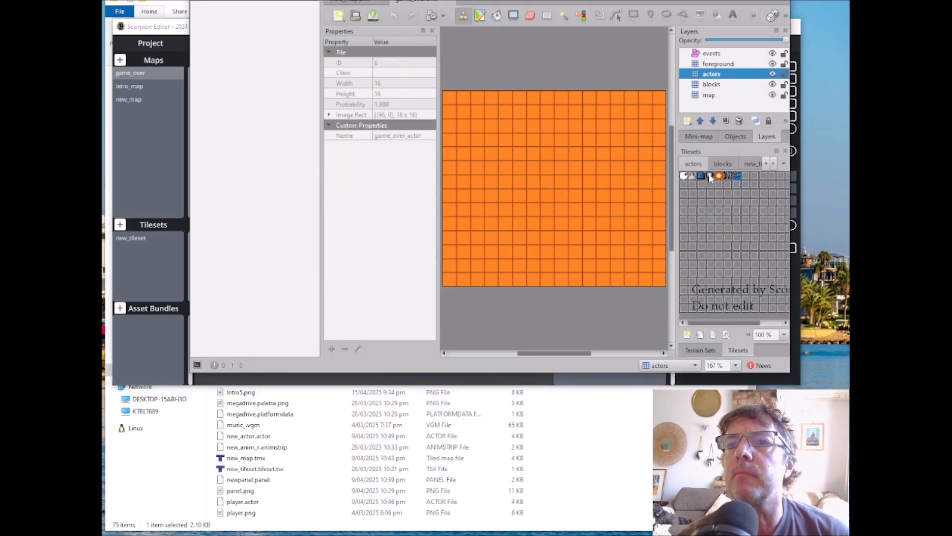
click(548, 168)
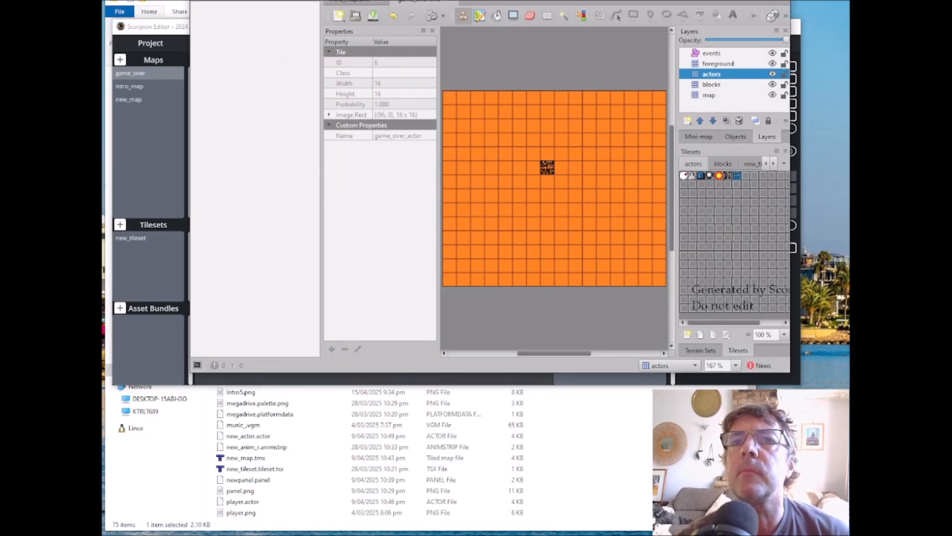
key(alt+f)
click(221, 63)
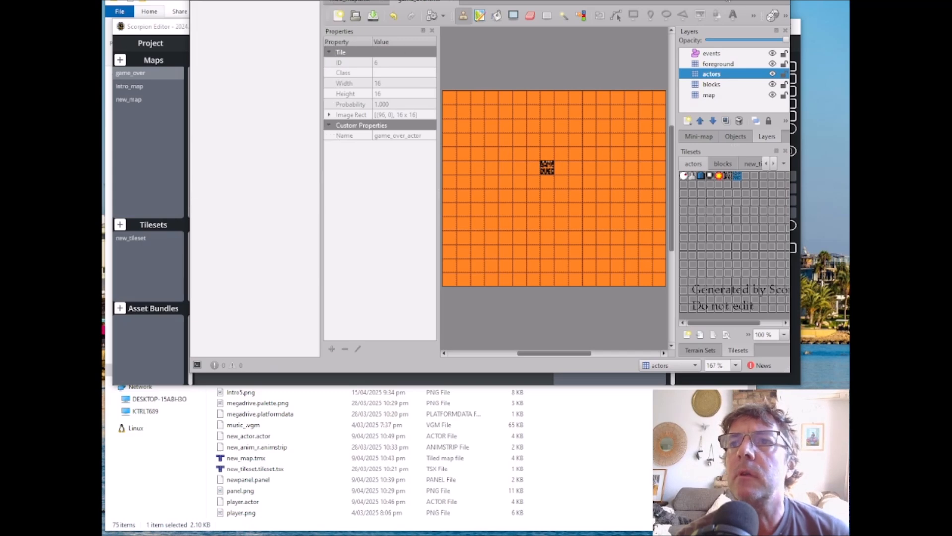
click(779, 1)
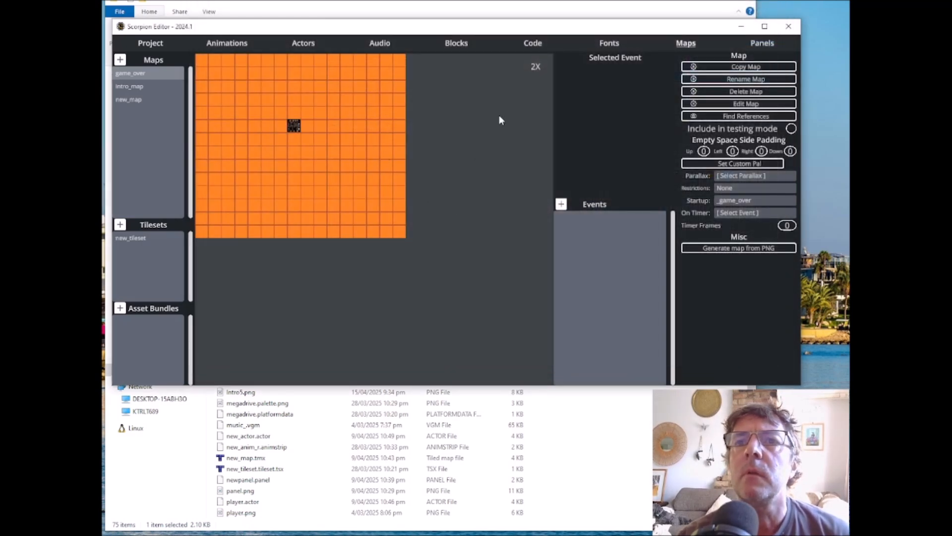
Step: Preview game_over_actor and intro_actor against the game_over level to check their placement
click(298, 46)
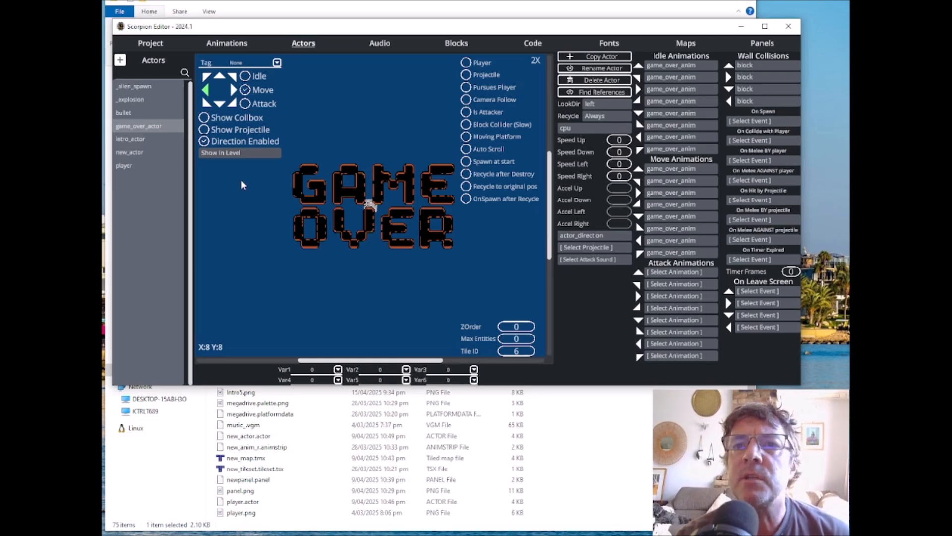
click(223, 152)
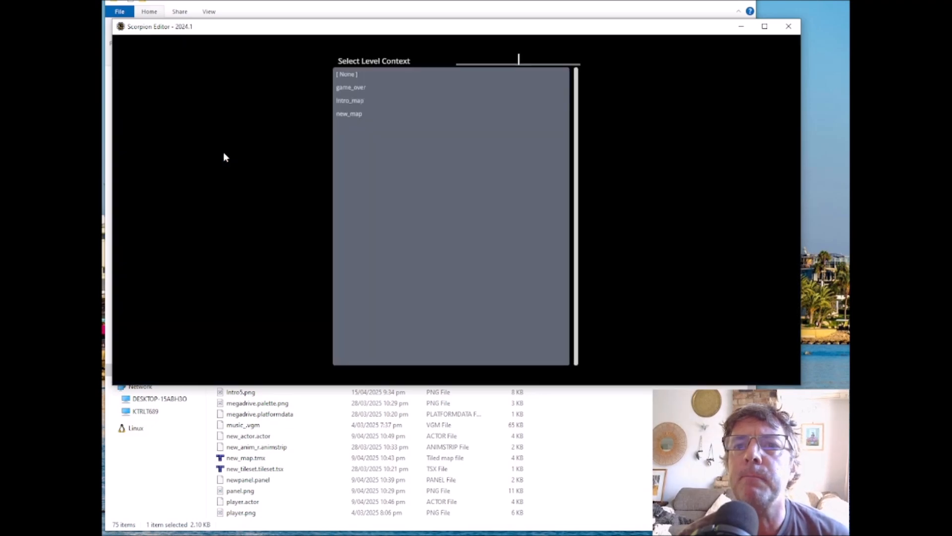
click(347, 86)
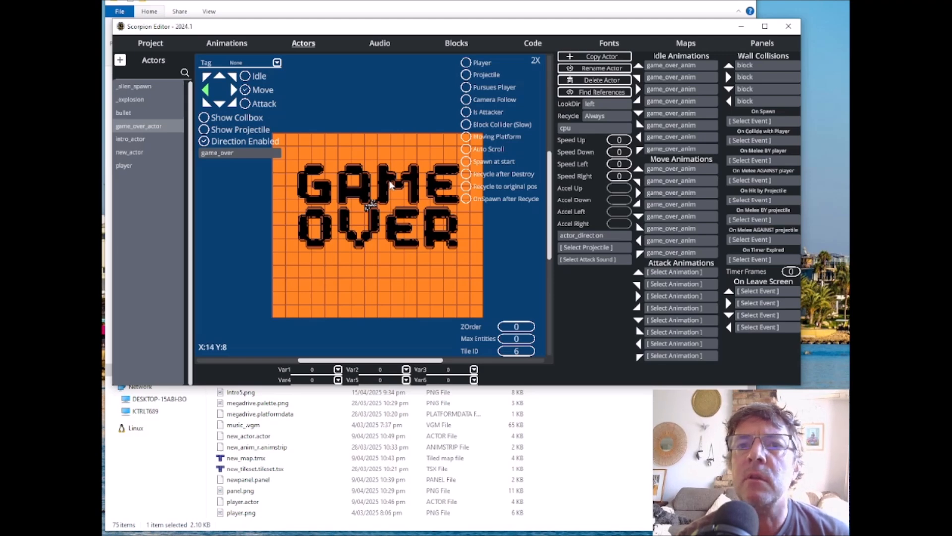
click(133, 139)
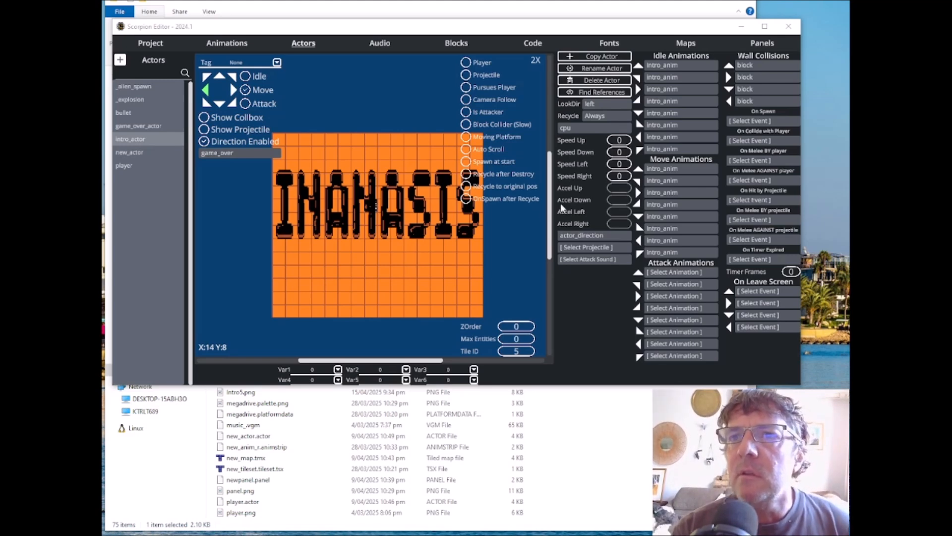
Step: Set the enabled Load Level command in the startup code block to load intro_map
click(534, 43)
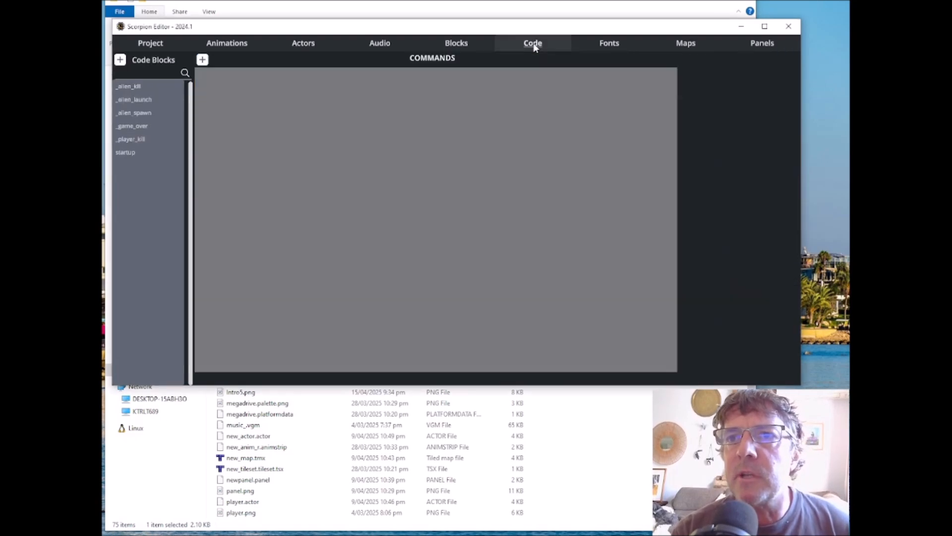
click(133, 155)
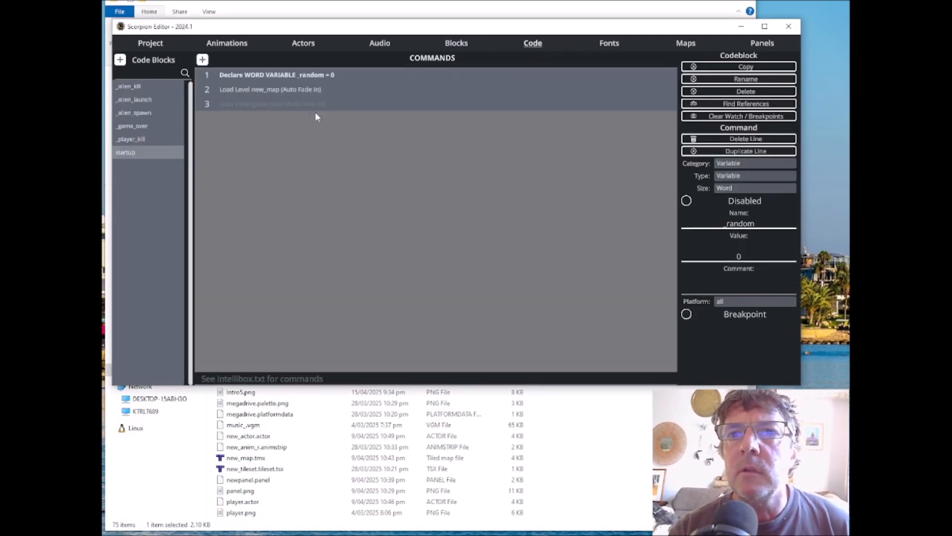
click(291, 90)
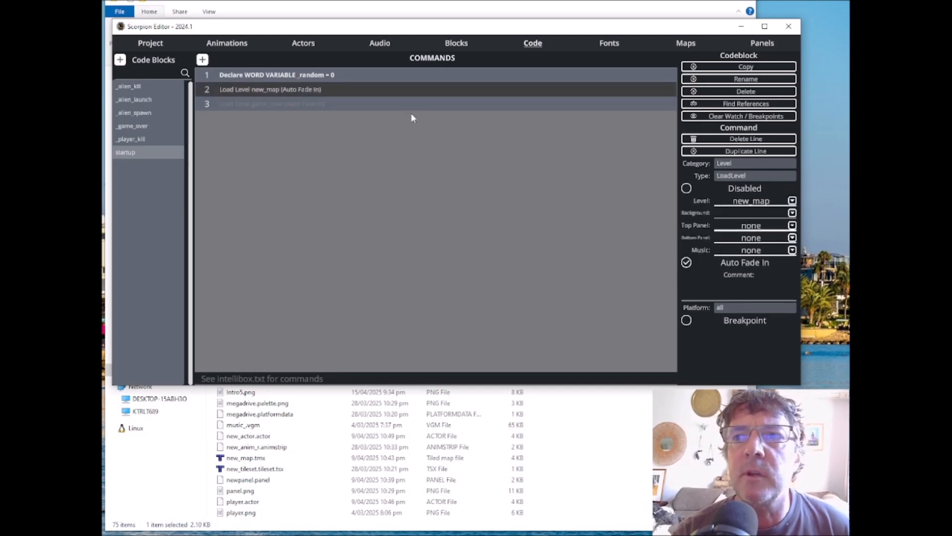
click(792, 201)
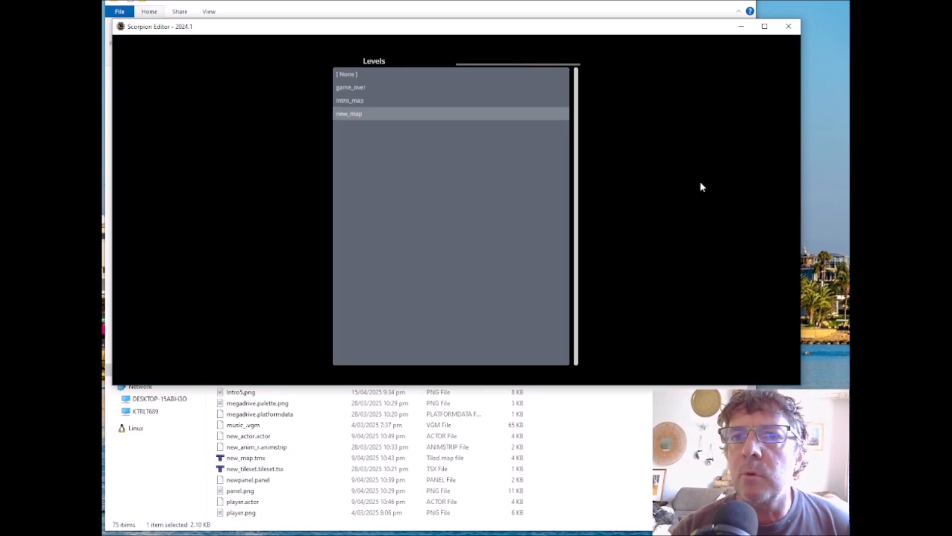
click(358, 101)
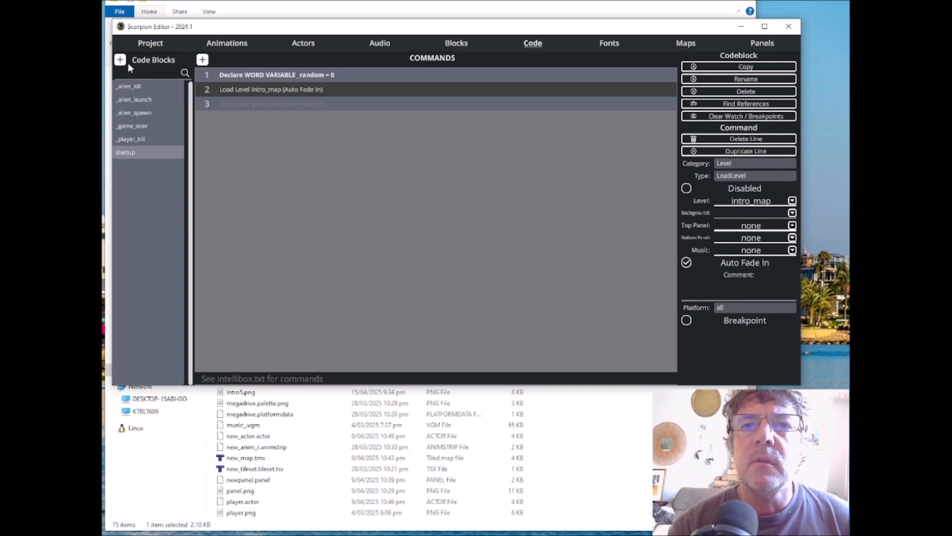
Step: Check the controller button commands in the project settings and return to the code blocks
click(151, 43)
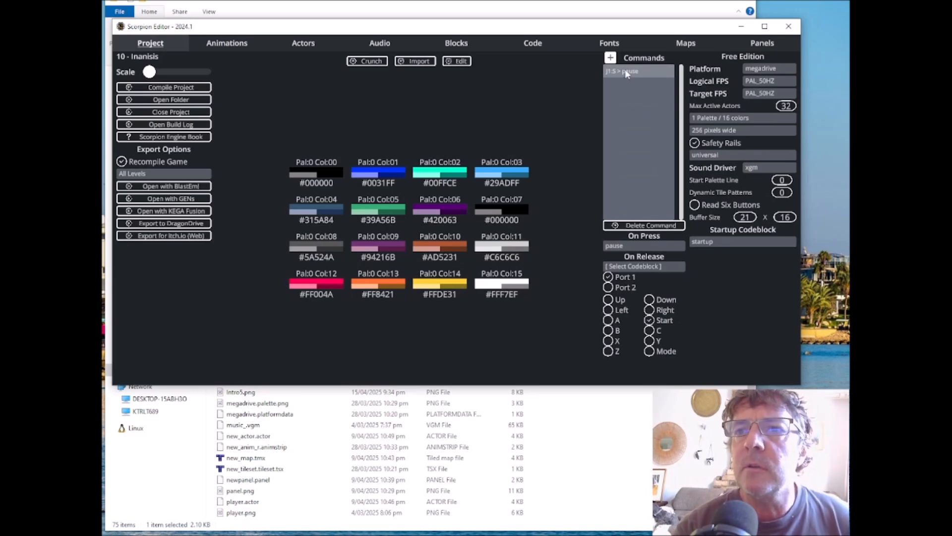
click(531, 43)
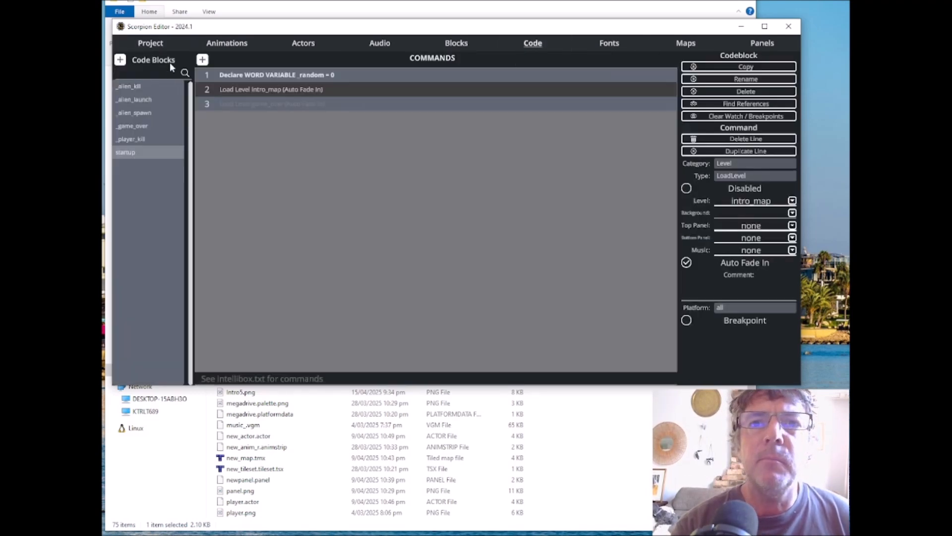
Step: Create a code block named _pause_or_restart and open it for editing
click(120, 60)
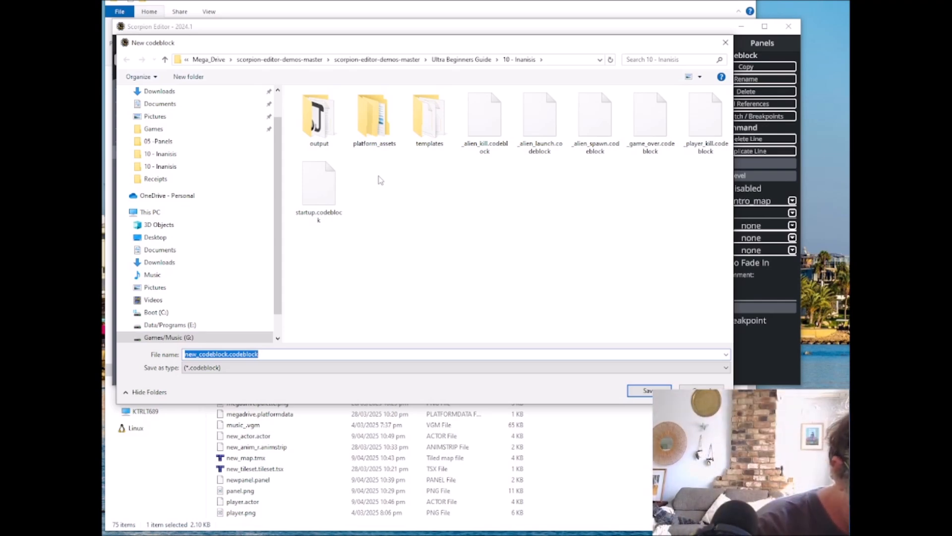
text(_pause_or_restart)
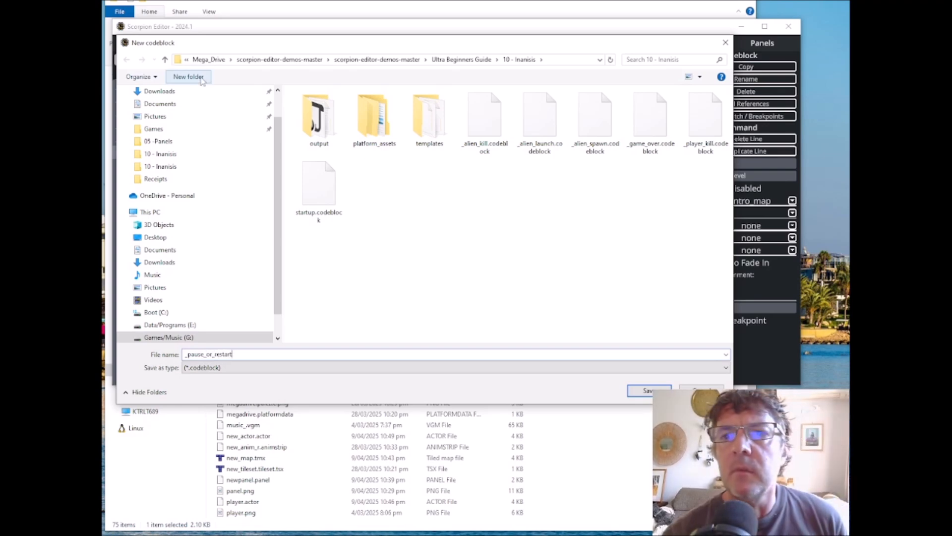
click(649, 392)
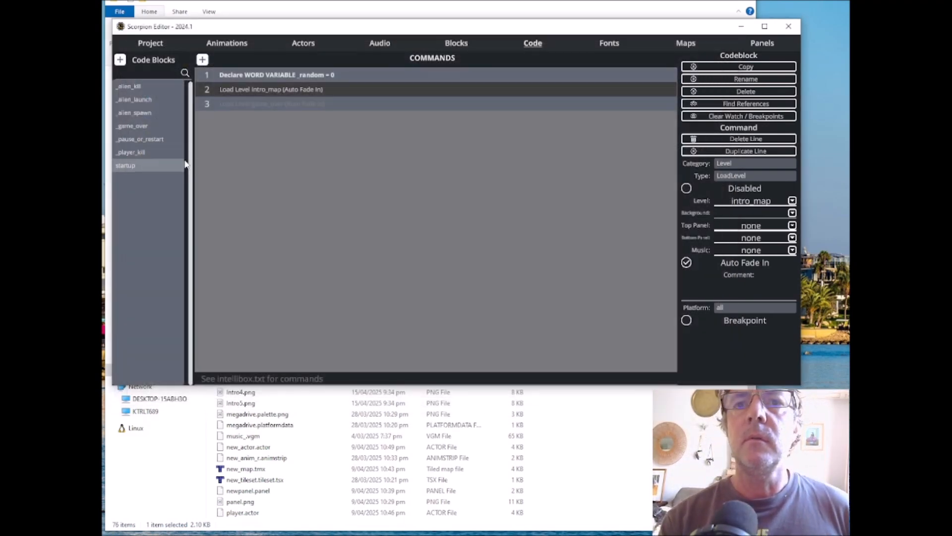
click(146, 139)
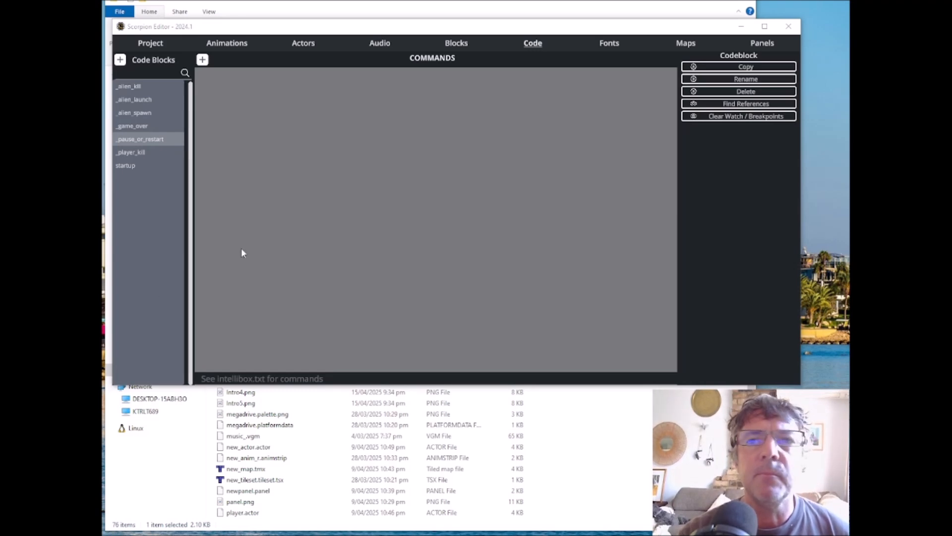
Step: Add a Conditional command to _pause_or_restart with the level variable on its left side
click(203, 60)
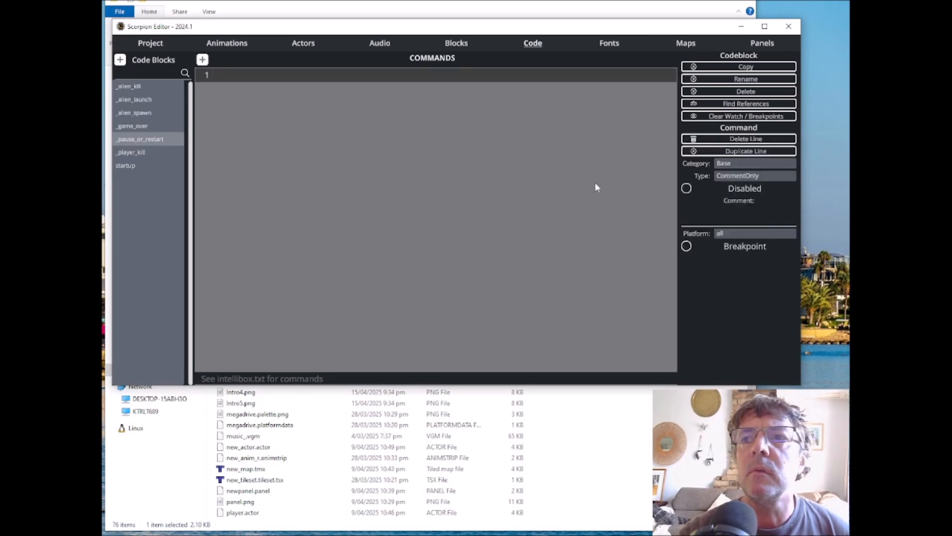
click(745, 176)
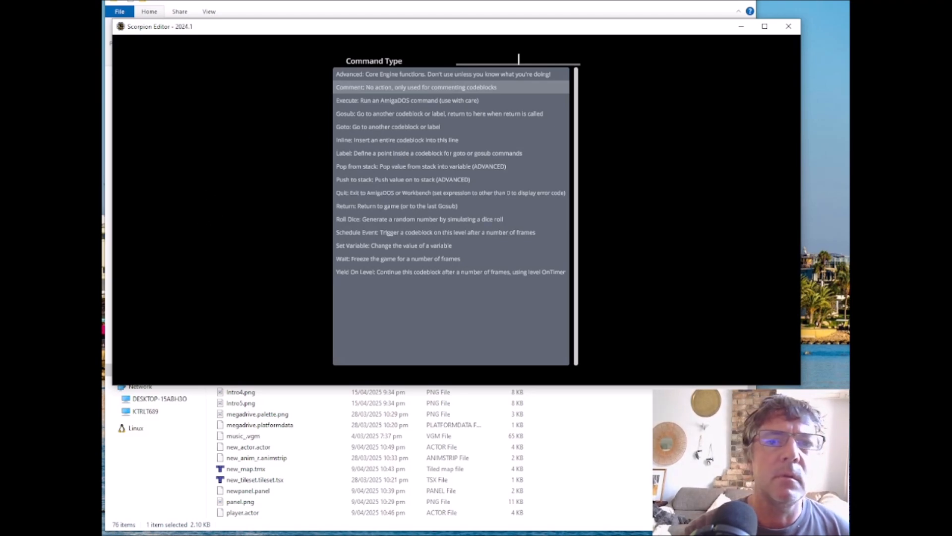
click(235, 319)
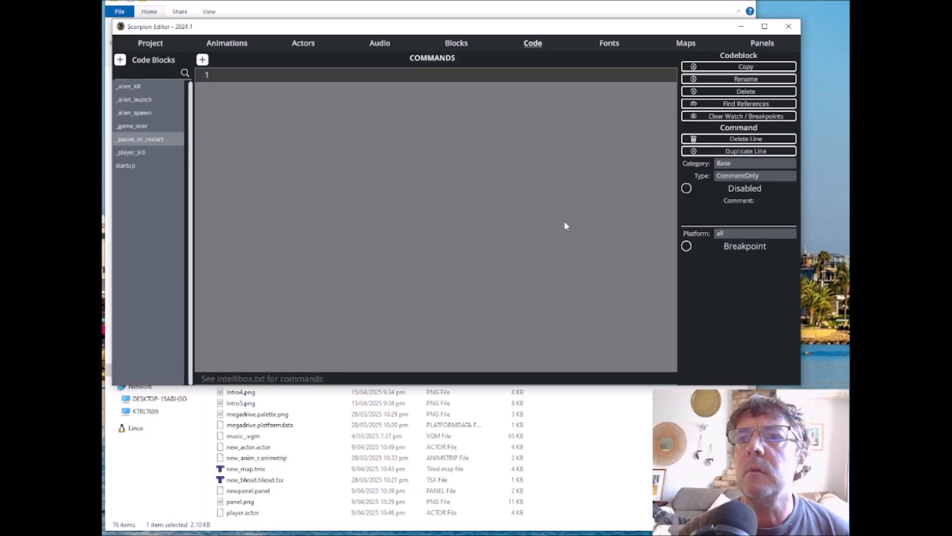
click(741, 161)
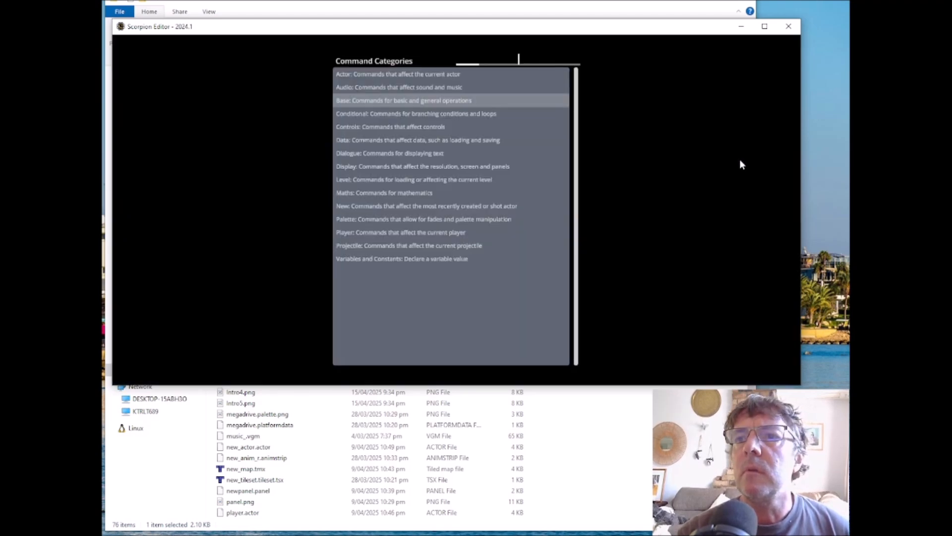
click(374, 114)
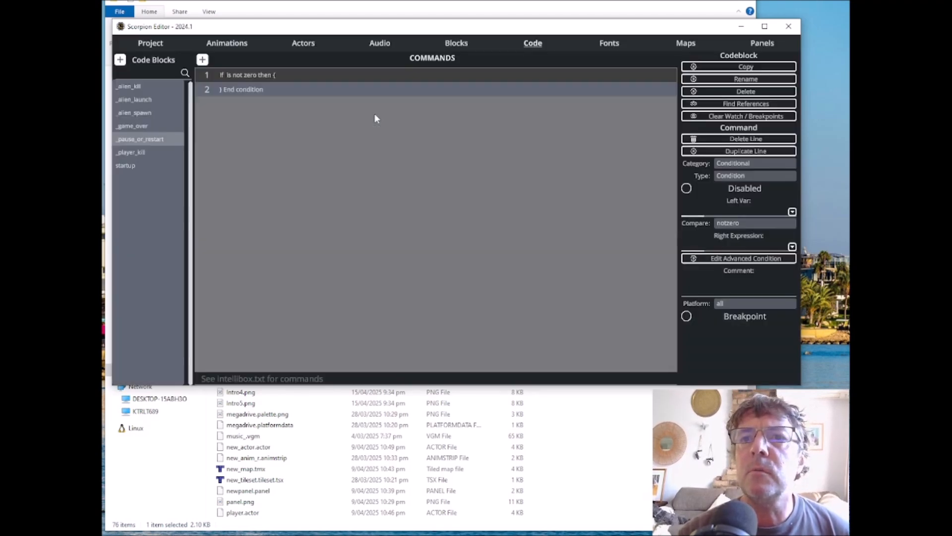
click(792, 212)
scroll(505, 168, down, 2)
scroll(504, 165, down, 15)
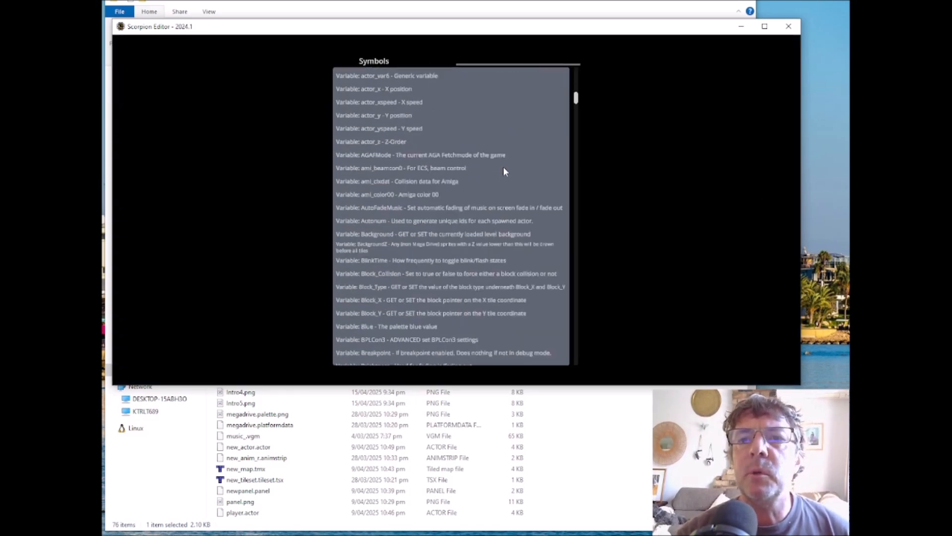
scroll(501, 165, down, 10)
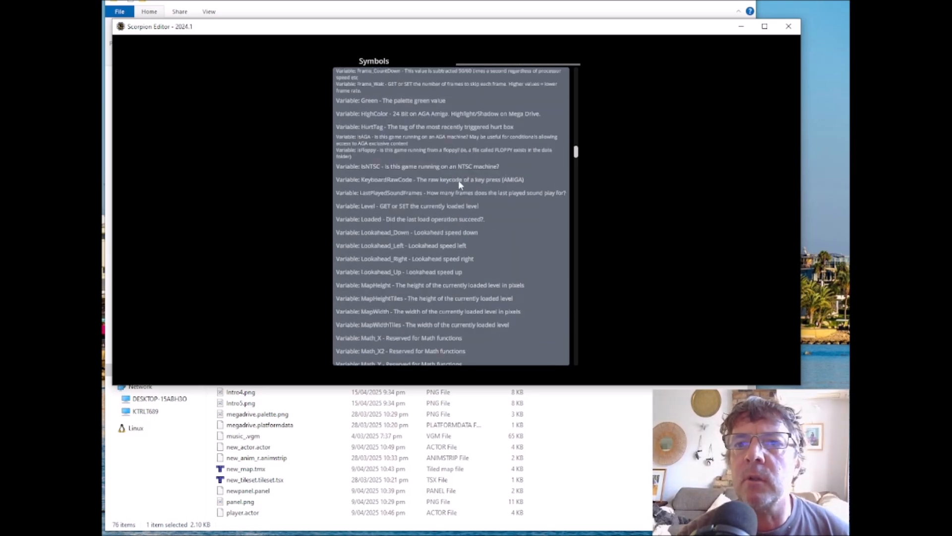
click(379, 207)
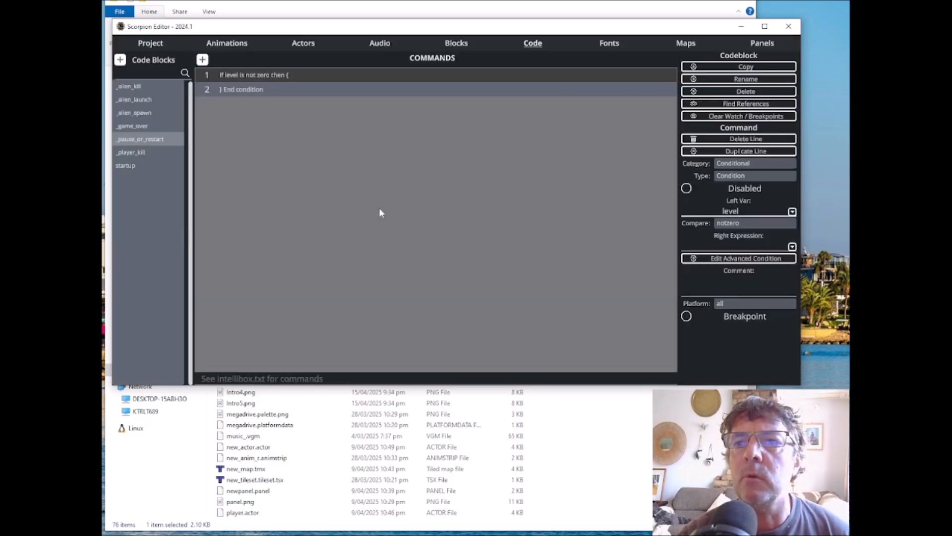
Step: Complete the condition so it tests whether level equals intro_map
click(739, 224)
click(770, 264)
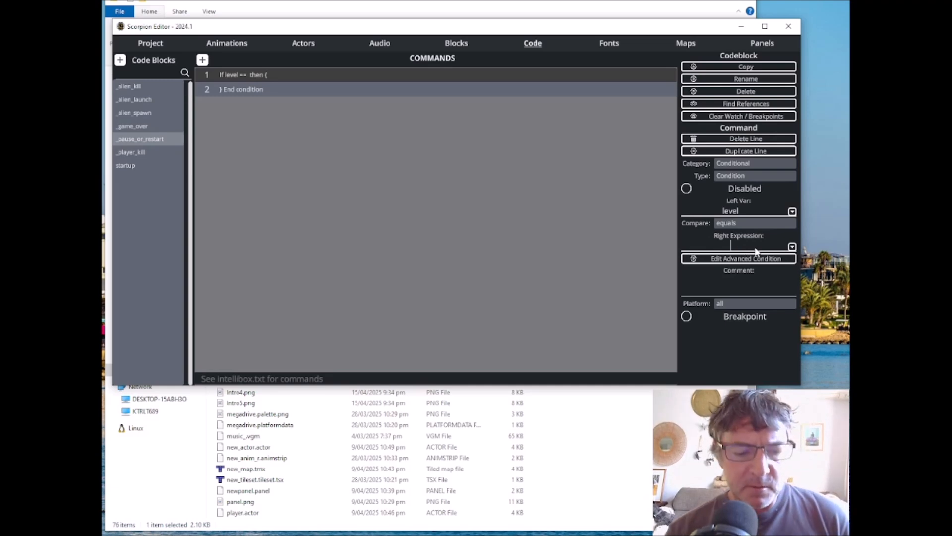
text(int)
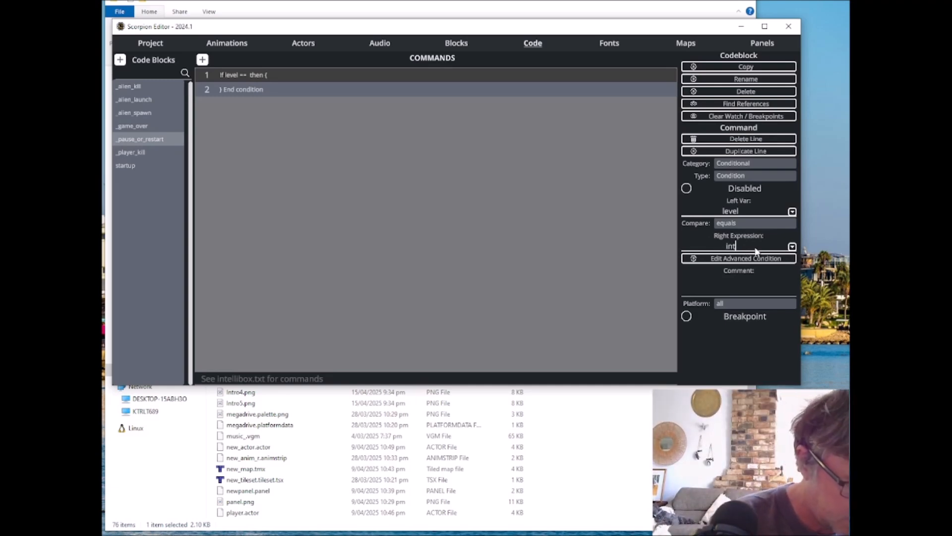
text(ro_ma)
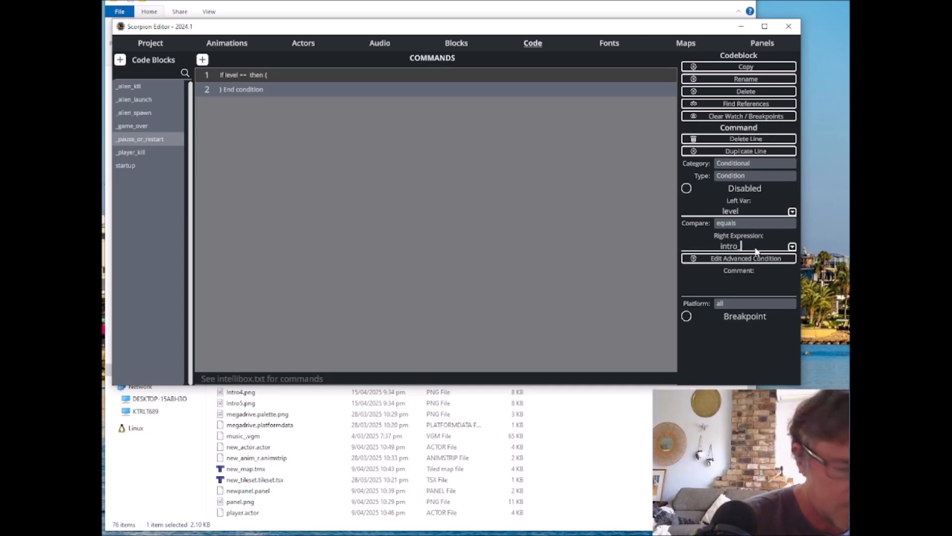
text(p)
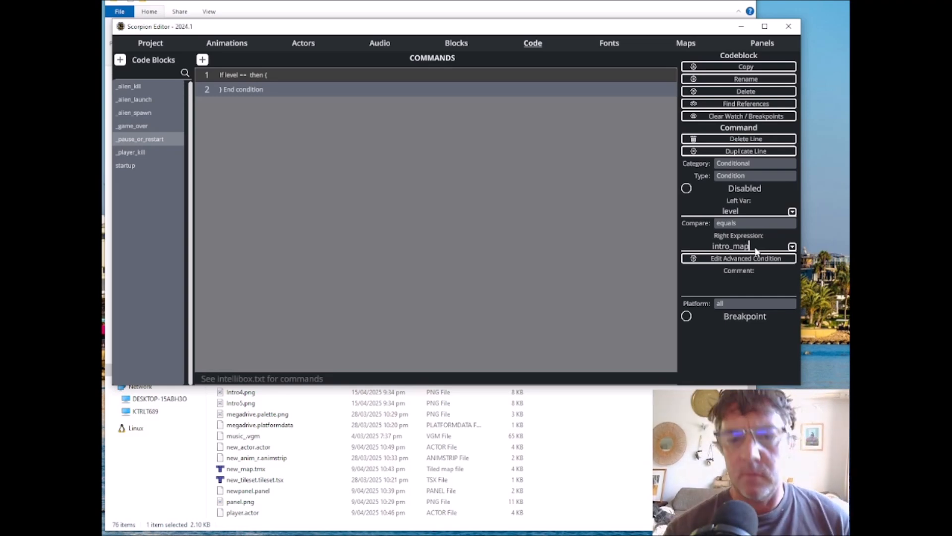
key(Return)
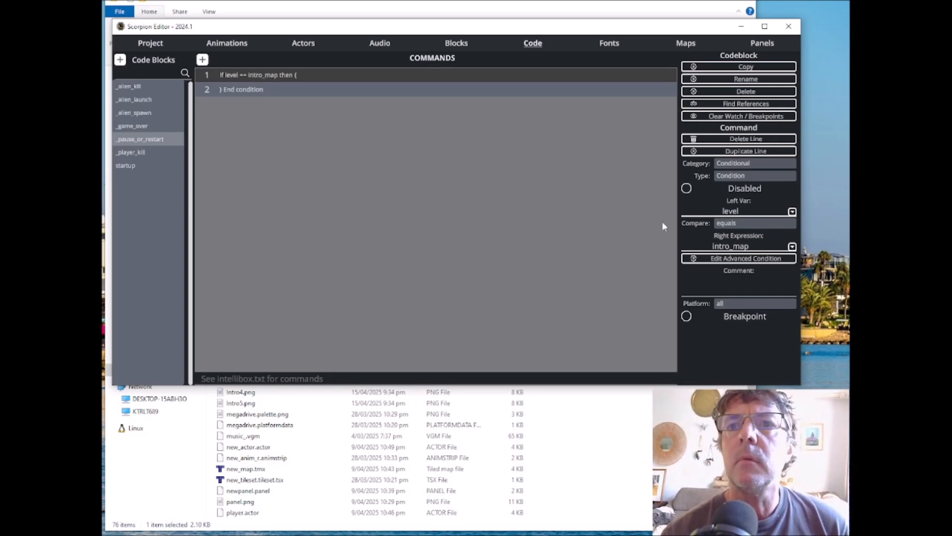
Step: Inside the intro_map condition, add a Load Level command that loads new_map
click(203, 60)
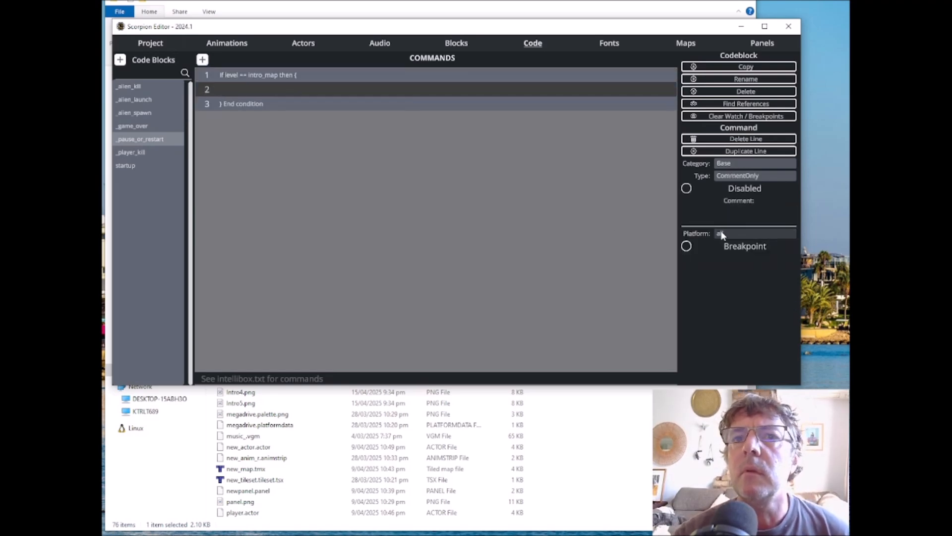
click(731, 164)
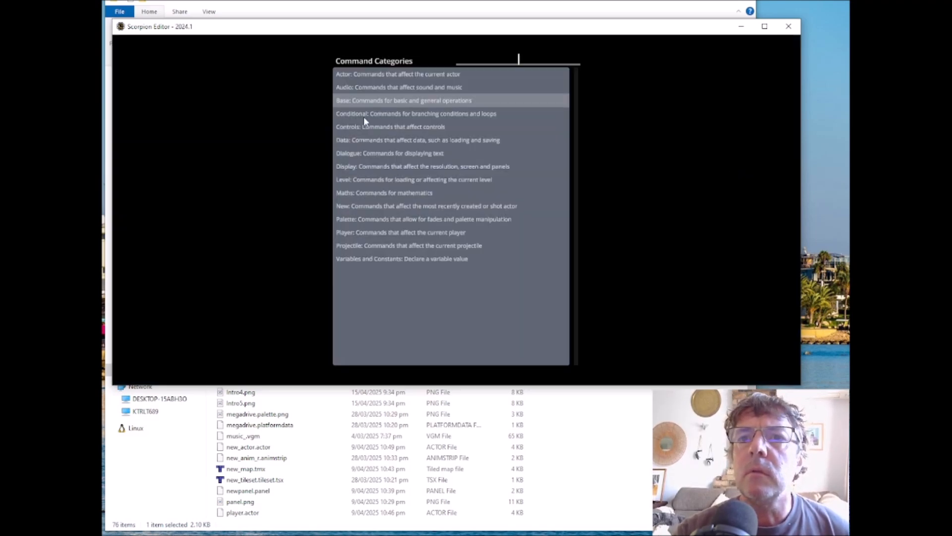
click(370, 181)
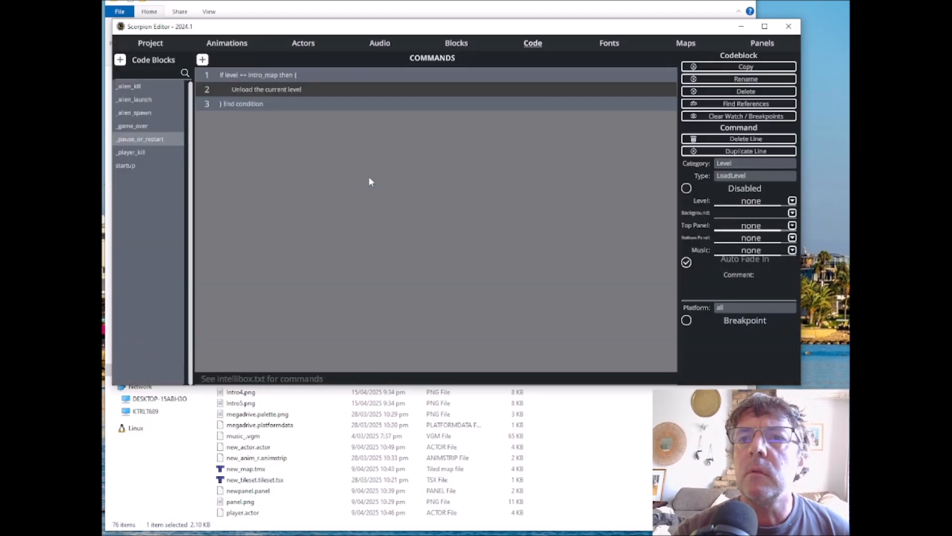
click(794, 204)
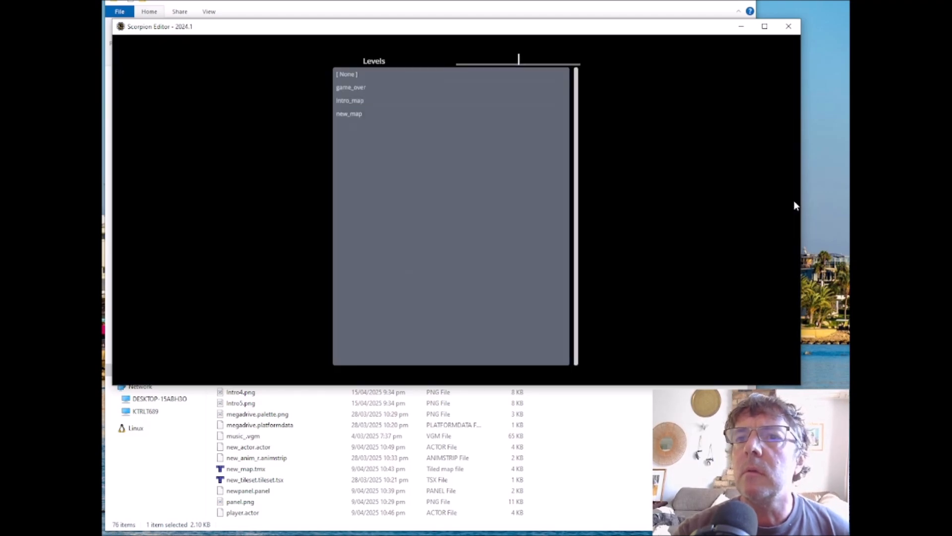
click(347, 113)
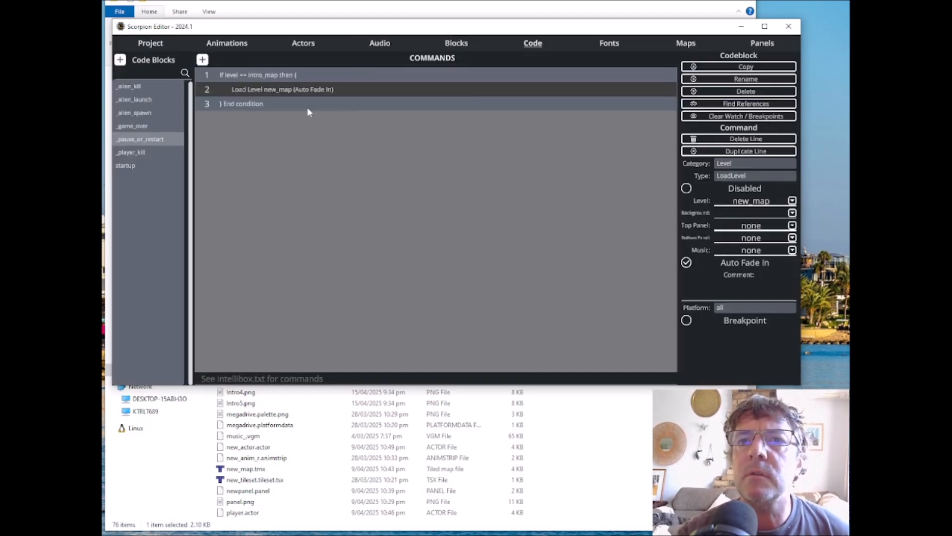
Step: Add an Else branch before the end of the intro_map condition
click(244, 102)
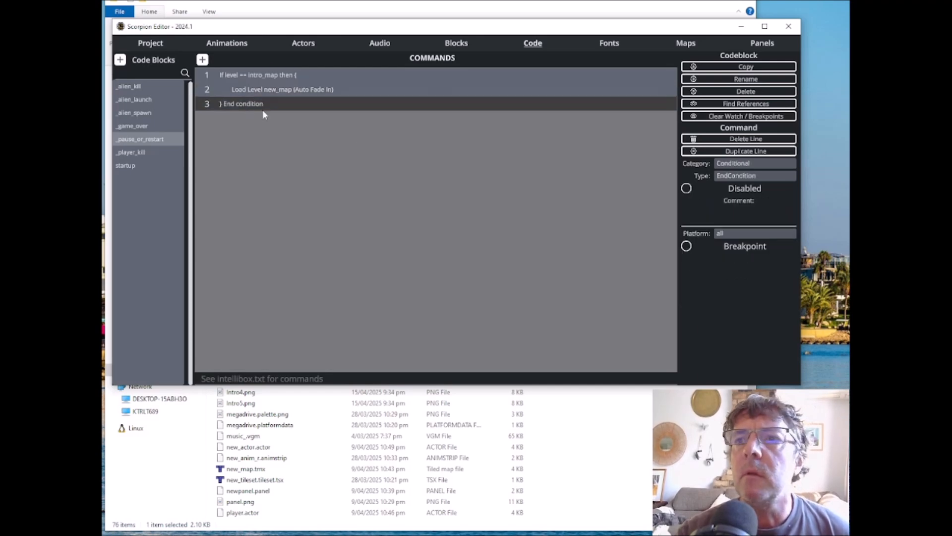
click(733, 177)
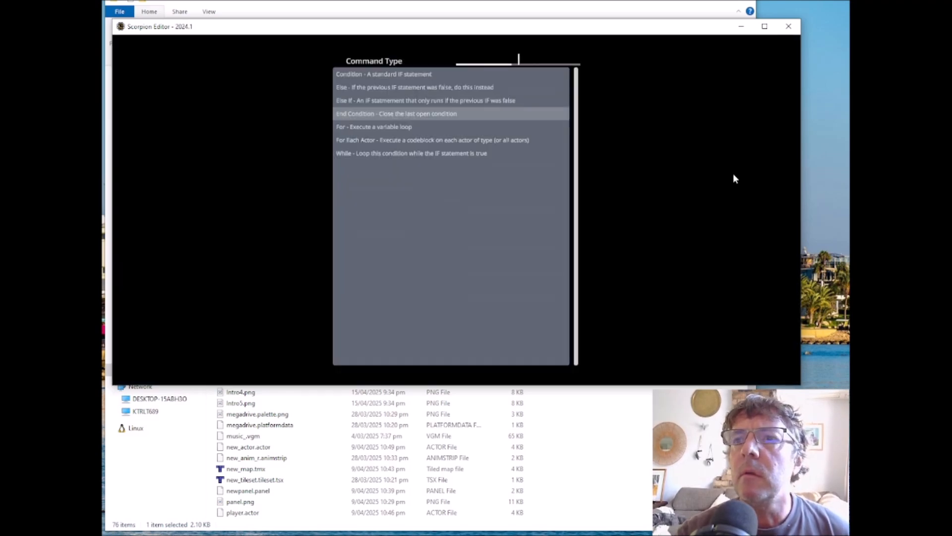
click(358, 87)
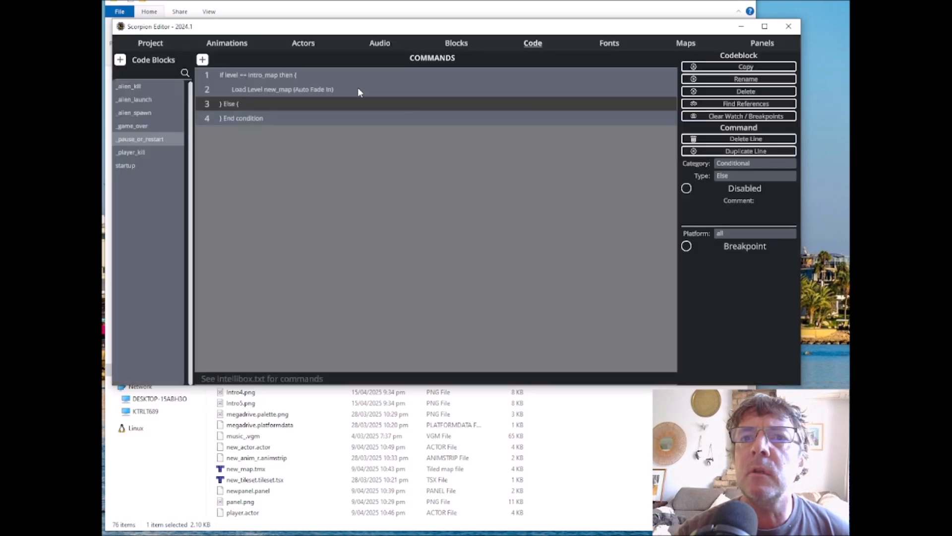
Step: Inside the Else branch, add a Base Wait command with Wait for Fire Button enabled
click(202, 60)
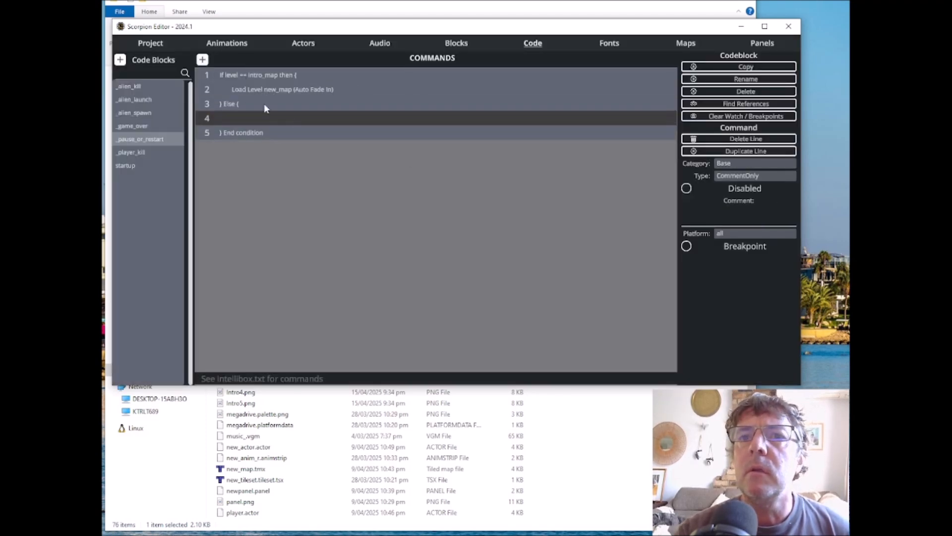
click(743, 163)
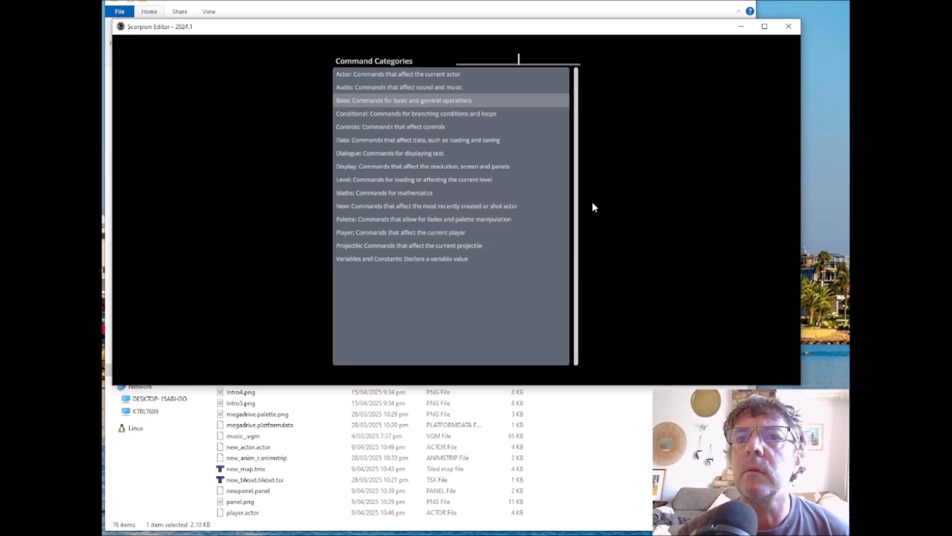
click(390, 100)
click(748, 176)
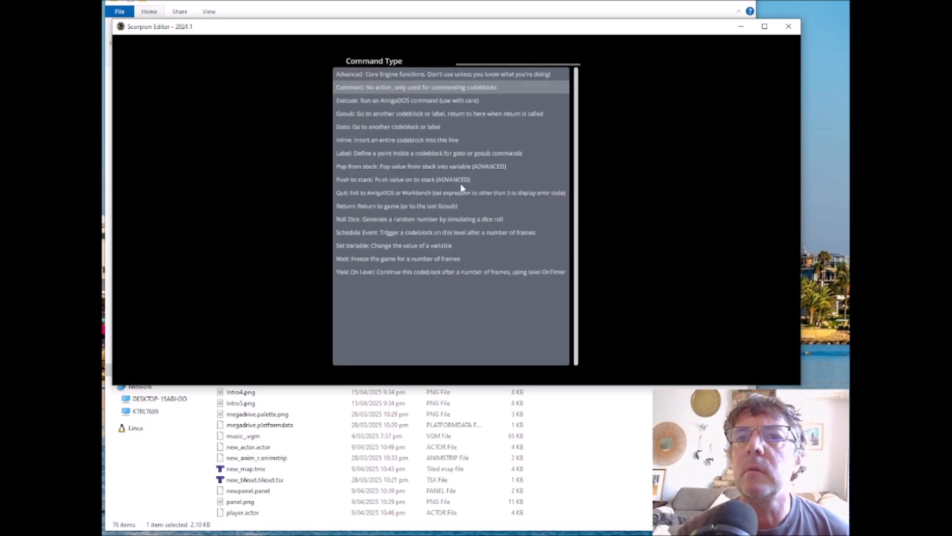
click(387, 258)
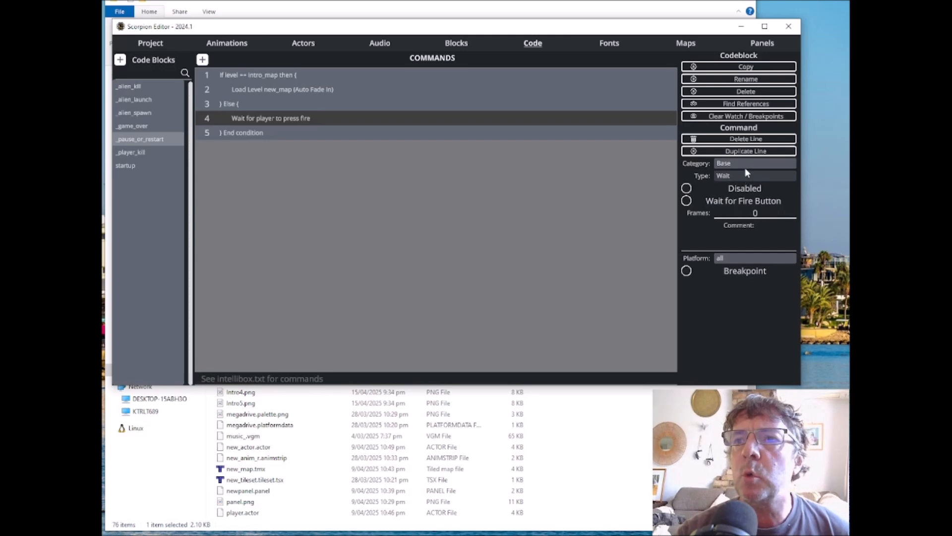
click(714, 201)
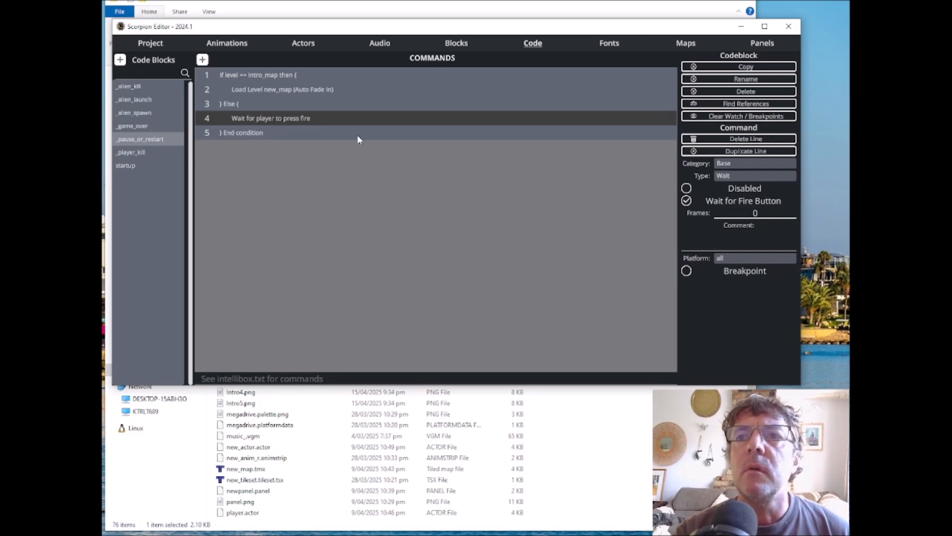
Step: In the project settings, assign _pause_or_restart as the on-press code block for the port 1 Start button command
click(150, 43)
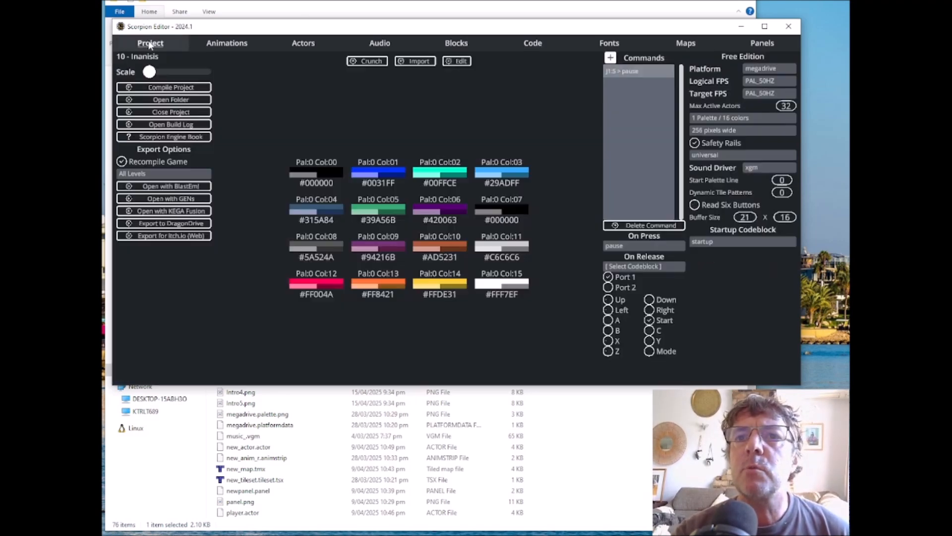
click(623, 245)
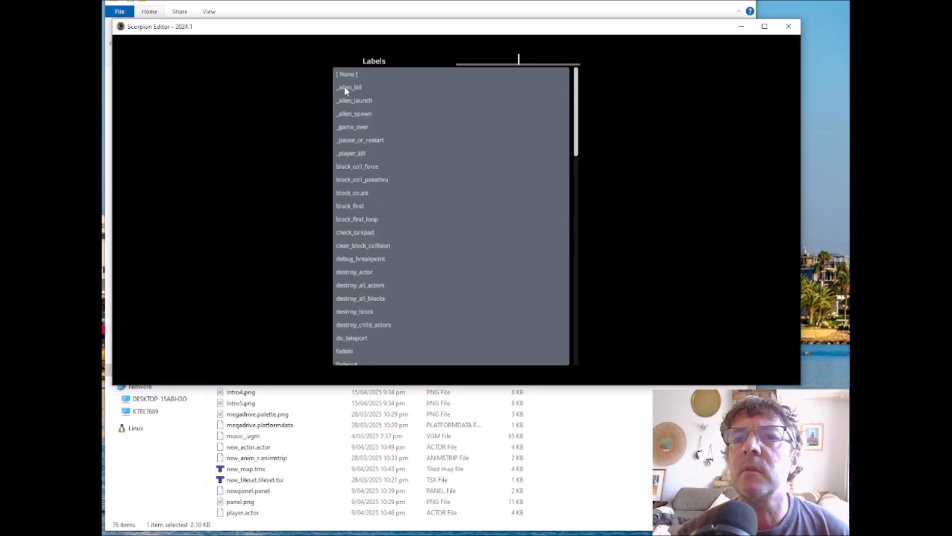
click(370, 140)
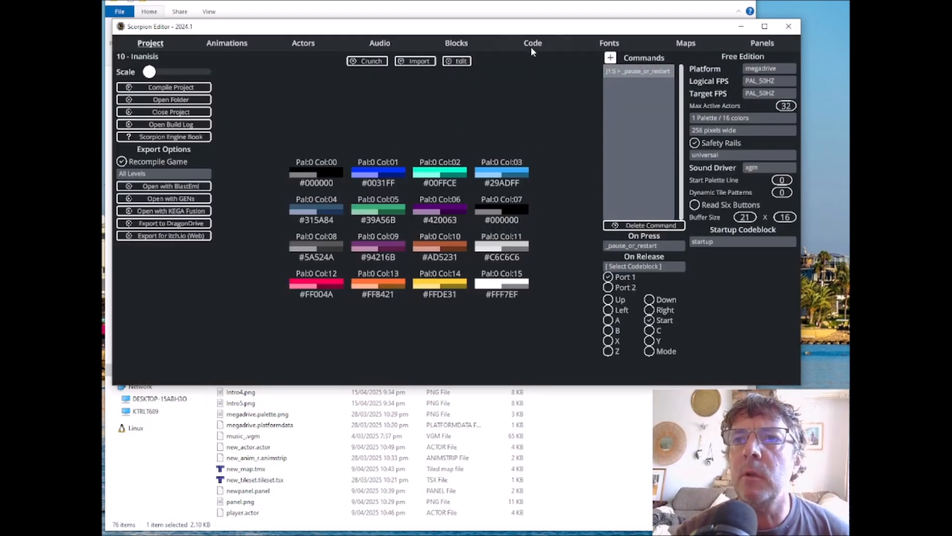
Step: Compile the project and test-run the game in BlastEm
click(172, 187)
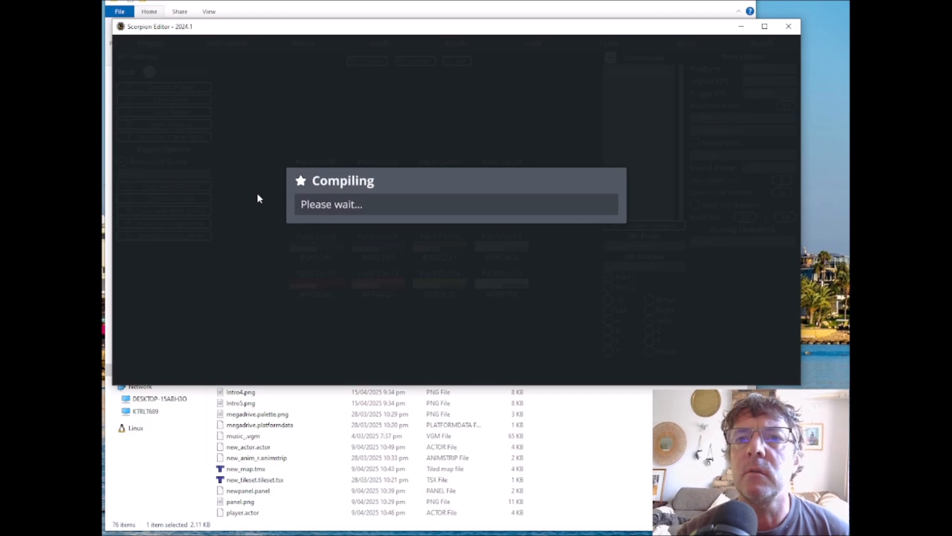
drag(169, 196, 421, 79)
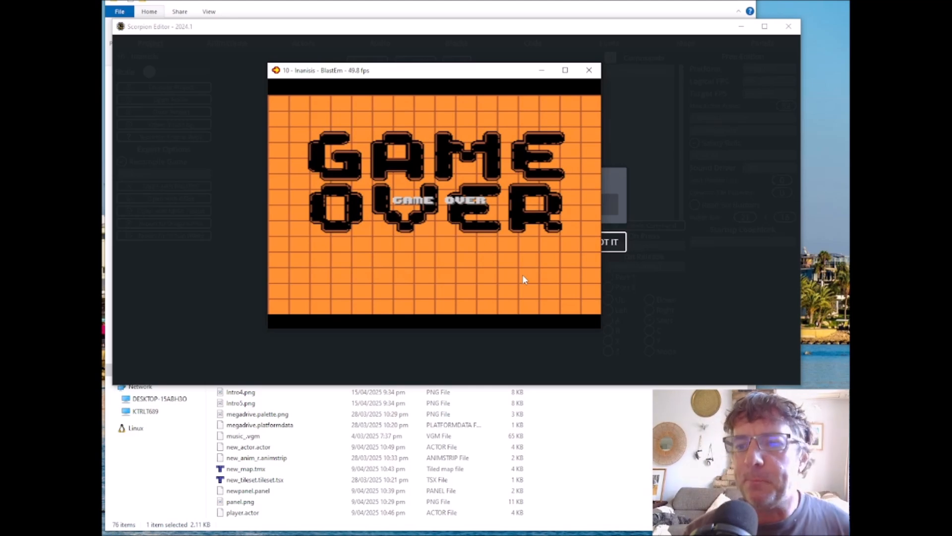
Step: Close the test run and delete the panel unload, talkpad and "game over" Say commands from the _game_over code block
click(591, 71)
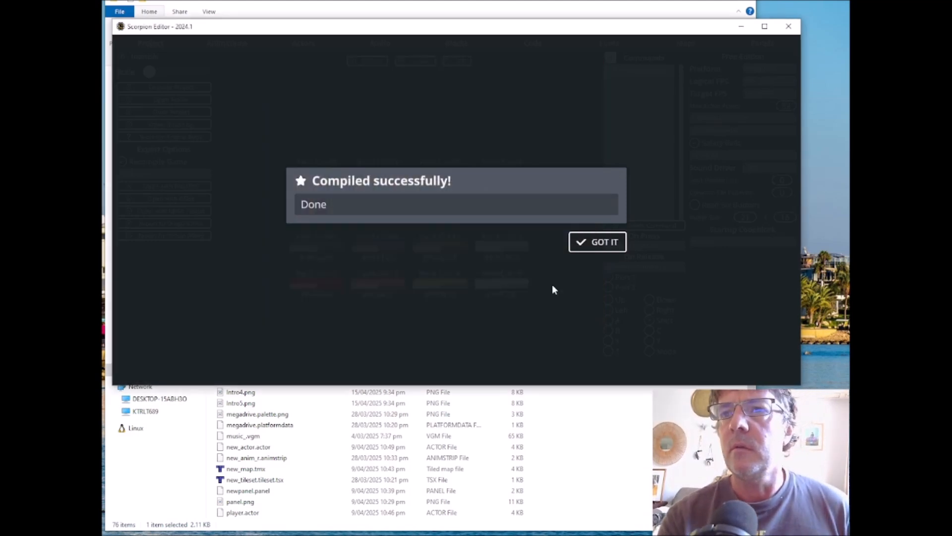
click(612, 247)
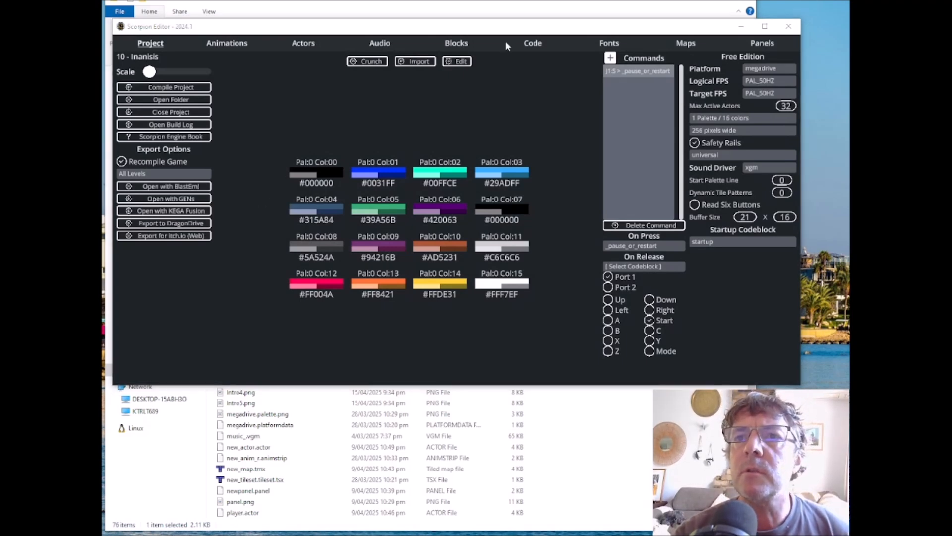
click(535, 45)
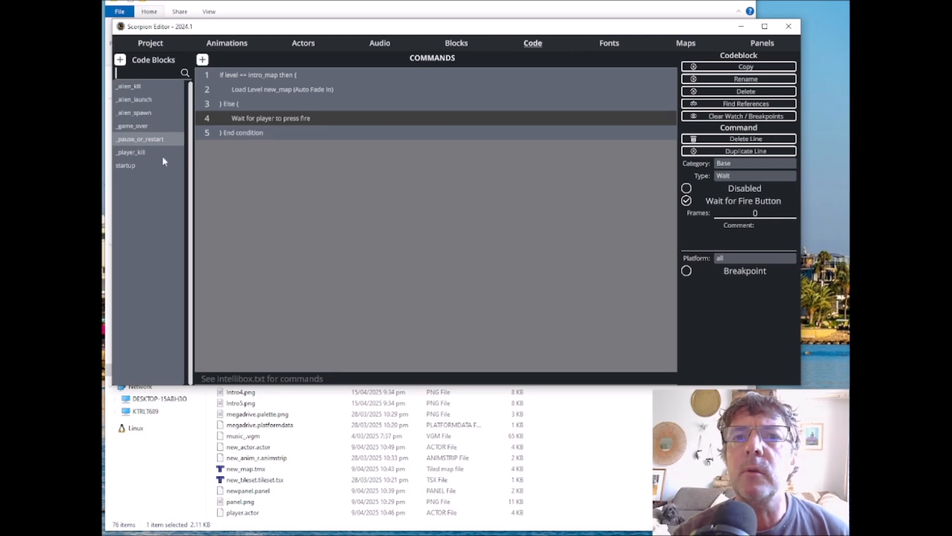
click(138, 126)
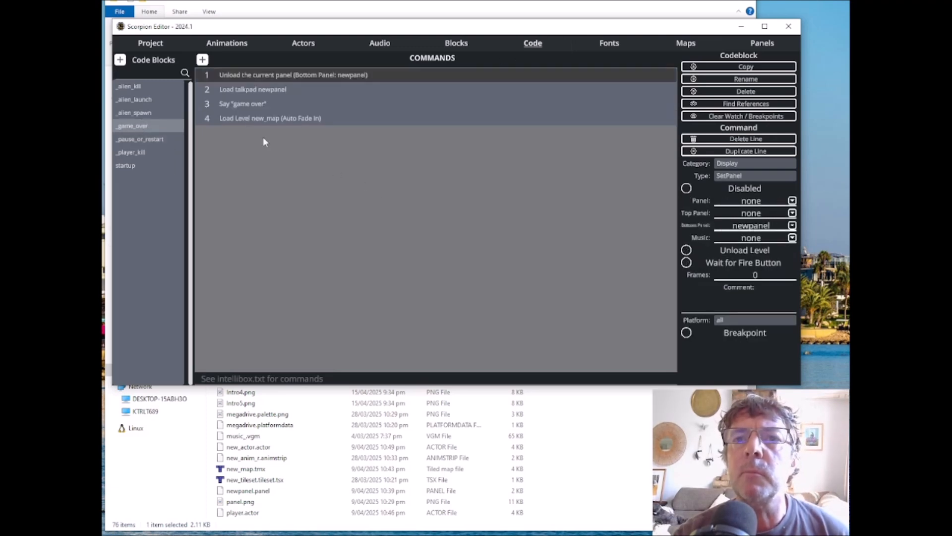
click(255, 88)
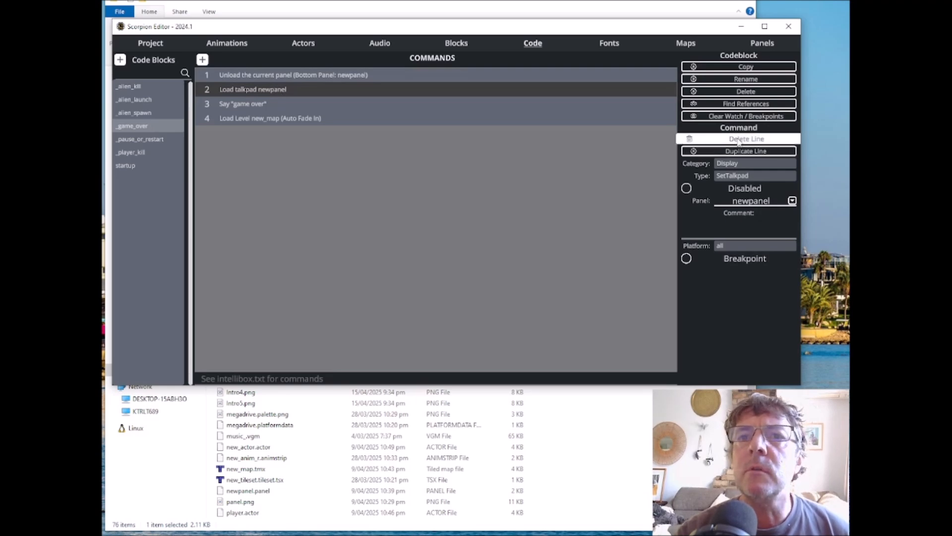
click(741, 139)
click(256, 89)
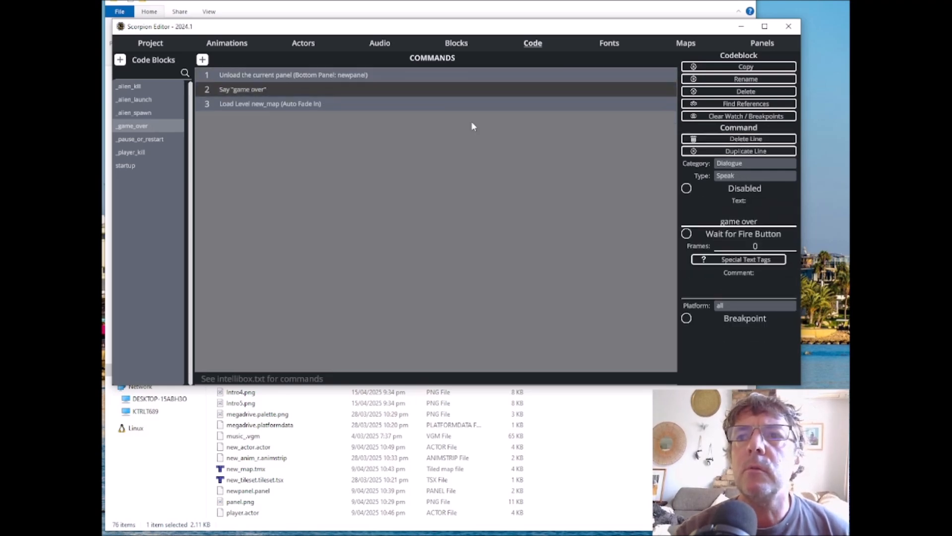
click(733, 140)
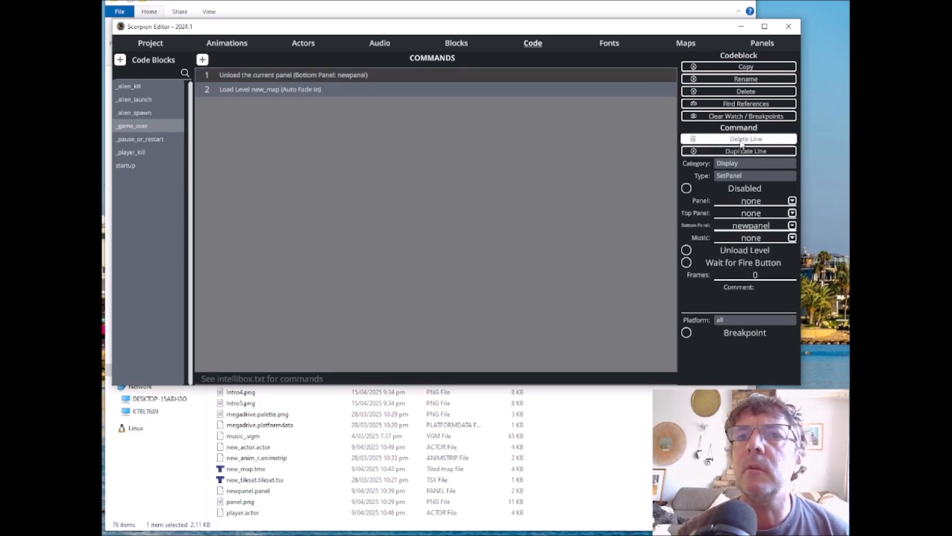
click(741, 141)
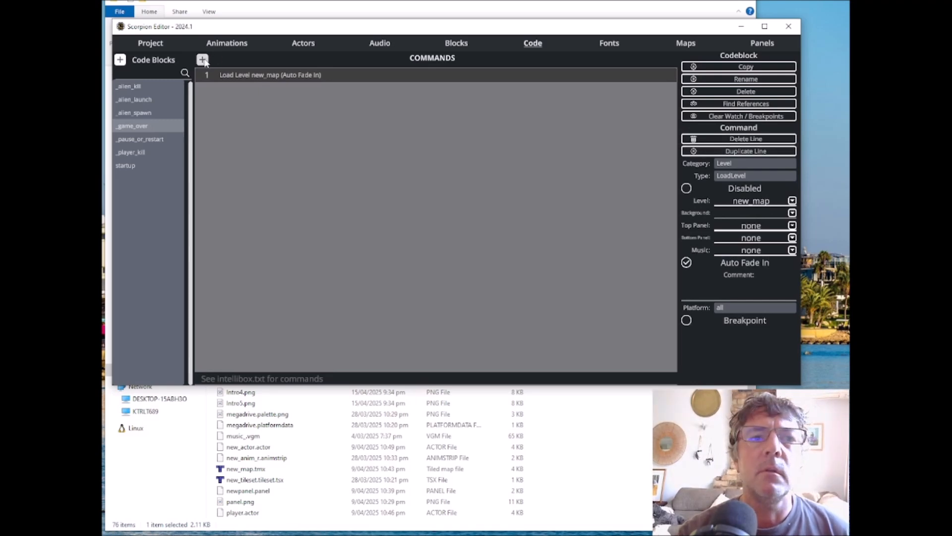
Step: Add a Base Yield On Level command of 180 frames before the Load Level command in _game_over
click(203, 61)
click(273, 94)
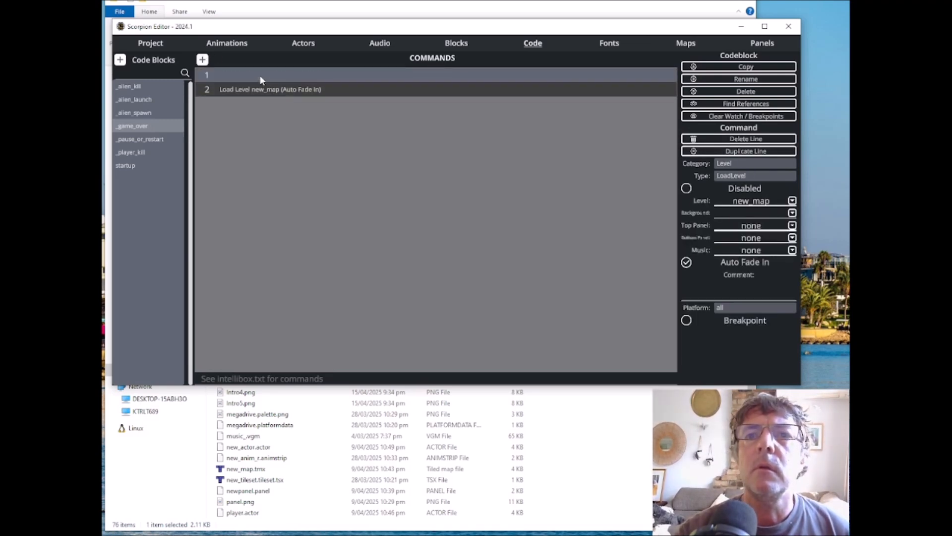
click(260, 76)
click(740, 176)
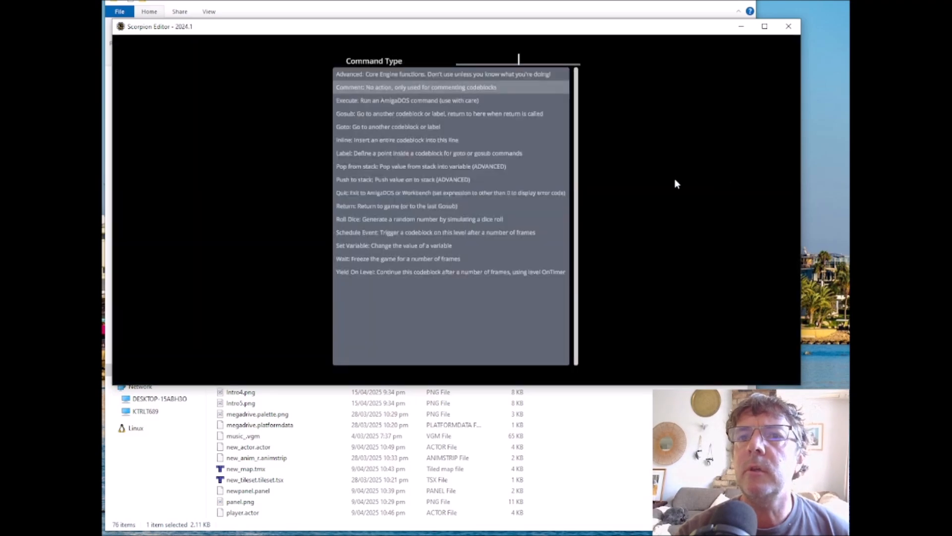
click(378, 273)
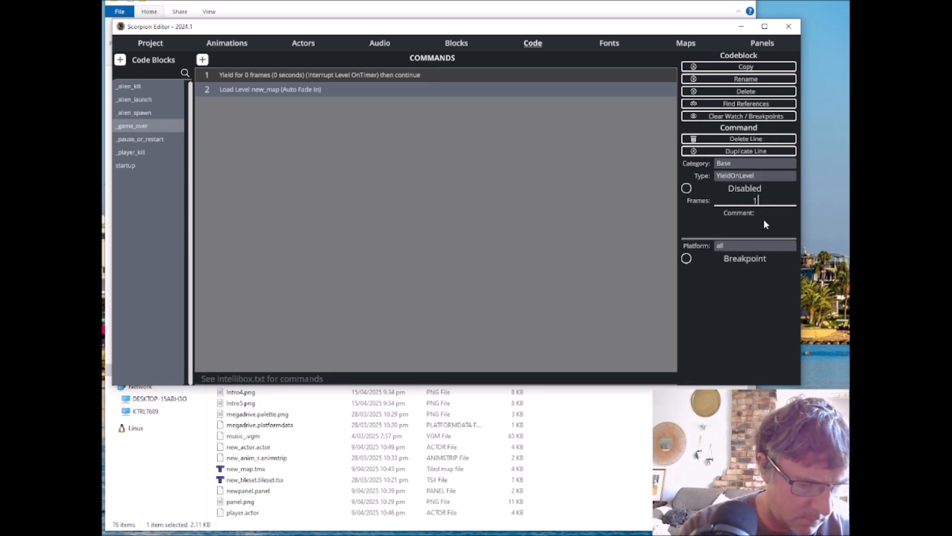
click(727, 320)
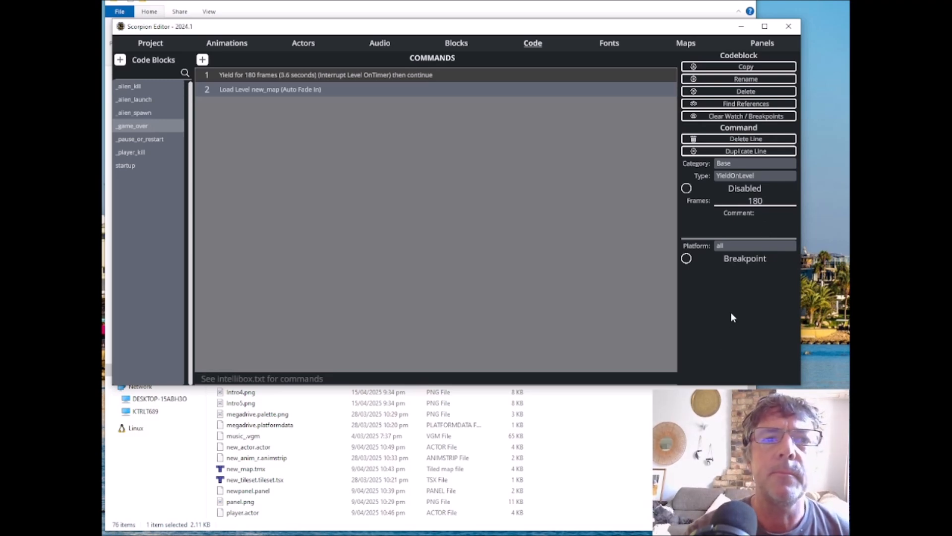
Step: Change the Load Level command in _game_over to load intro_map
click(289, 92)
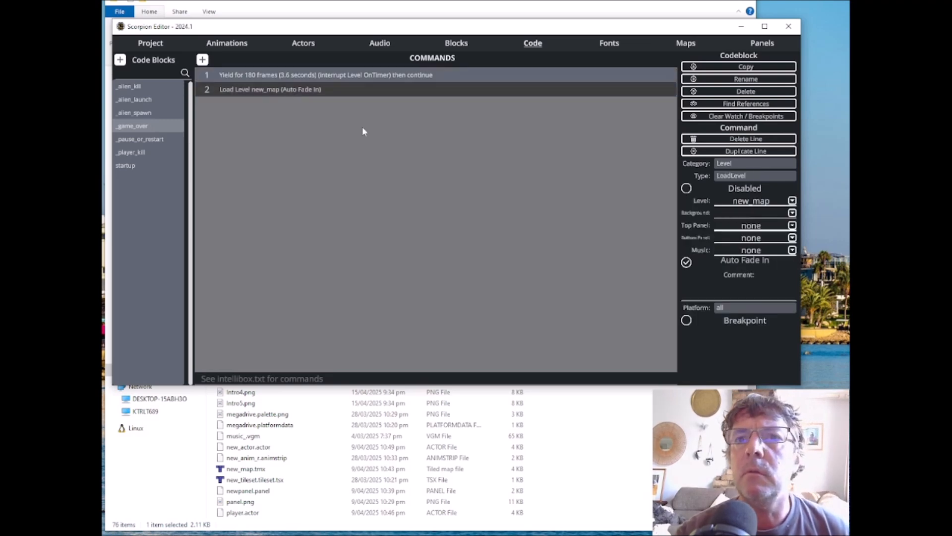
click(792, 200)
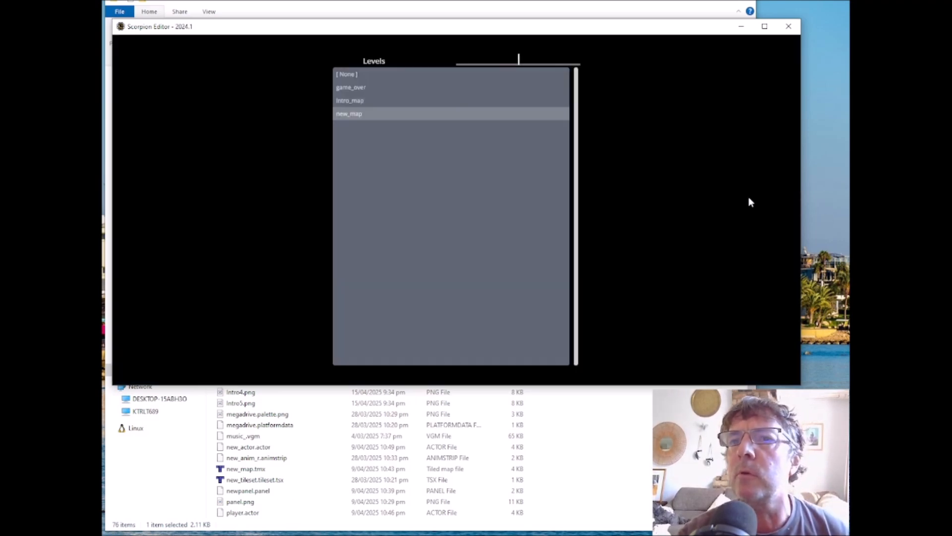
click(352, 98)
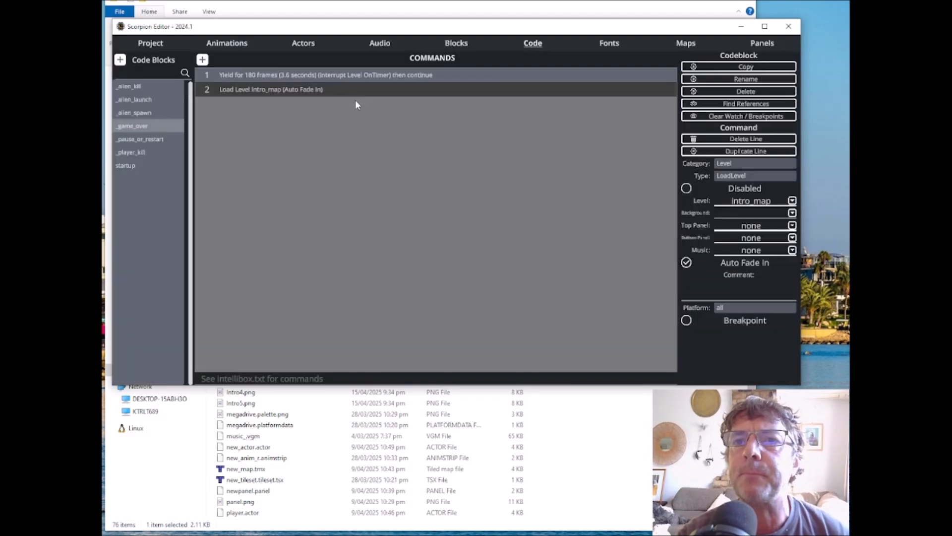
Step: Recompile the project, test-run the game in BlastEm, and close the emulator
click(151, 43)
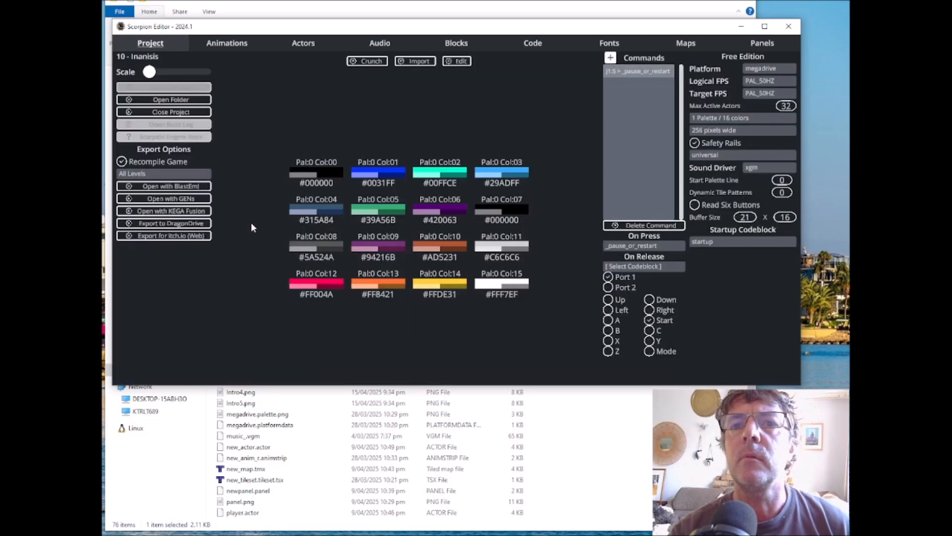
click(166, 188)
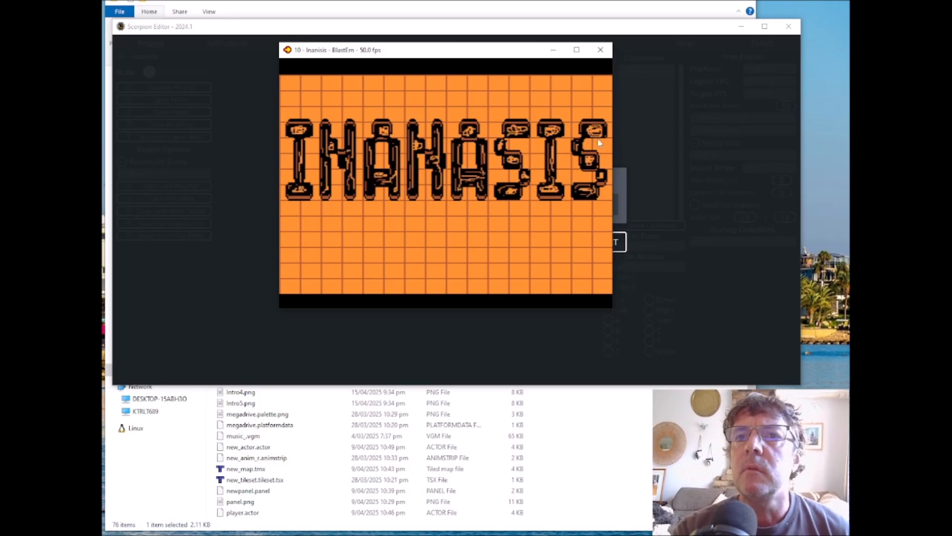
click(600, 50)
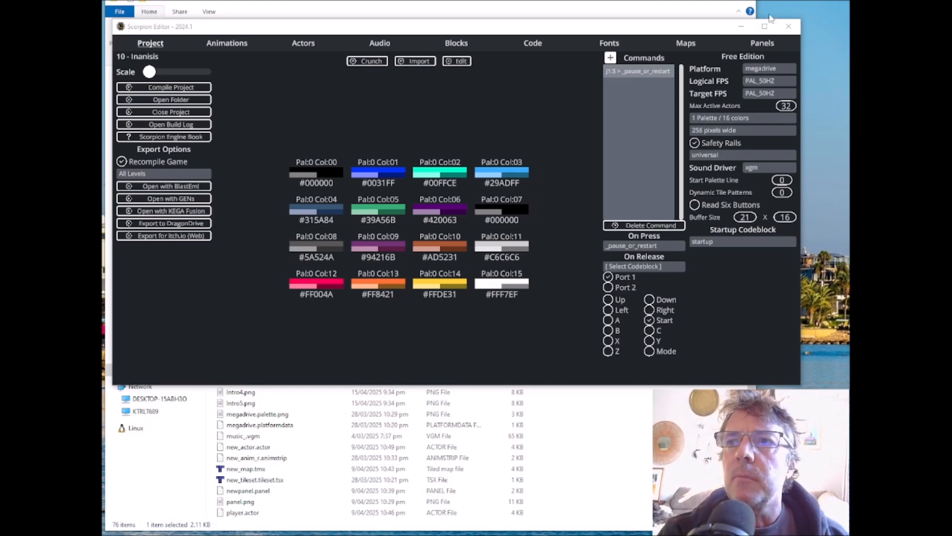
Step: In newpanel, expand the talkpad to X 0, Y 0, width 256 and height 184, and make it a top panel
click(763, 43)
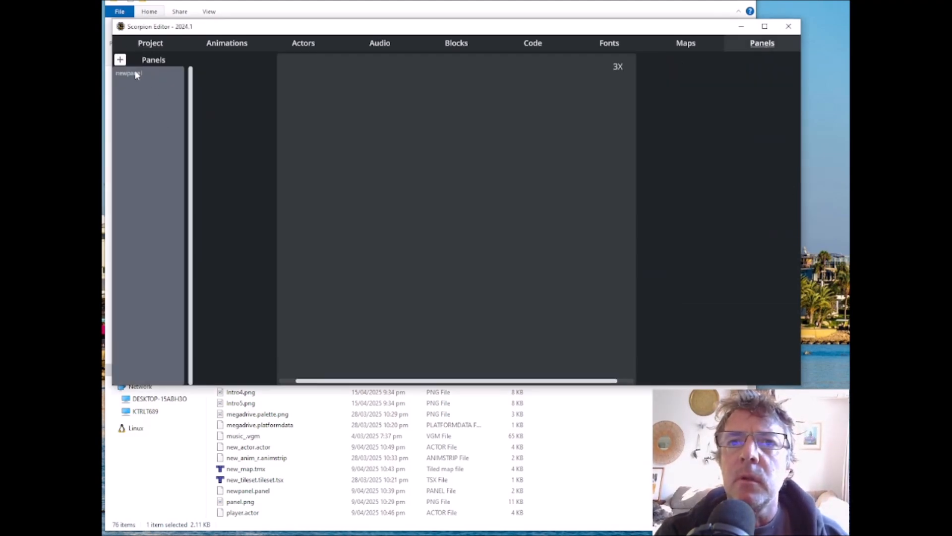
click(135, 72)
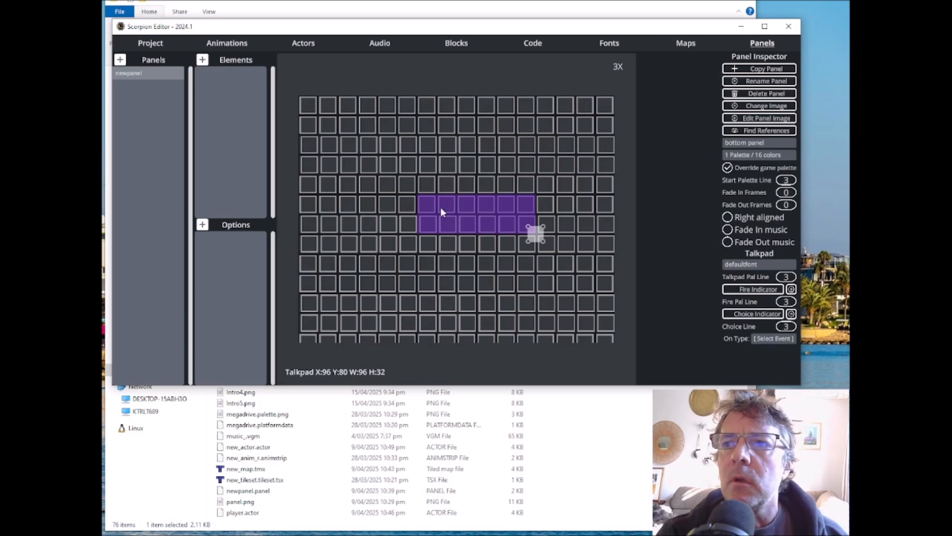
scroll(440, 207, down, 1)
drag(441, 206, 336, 124)
drag(432, 166, 602, 322)
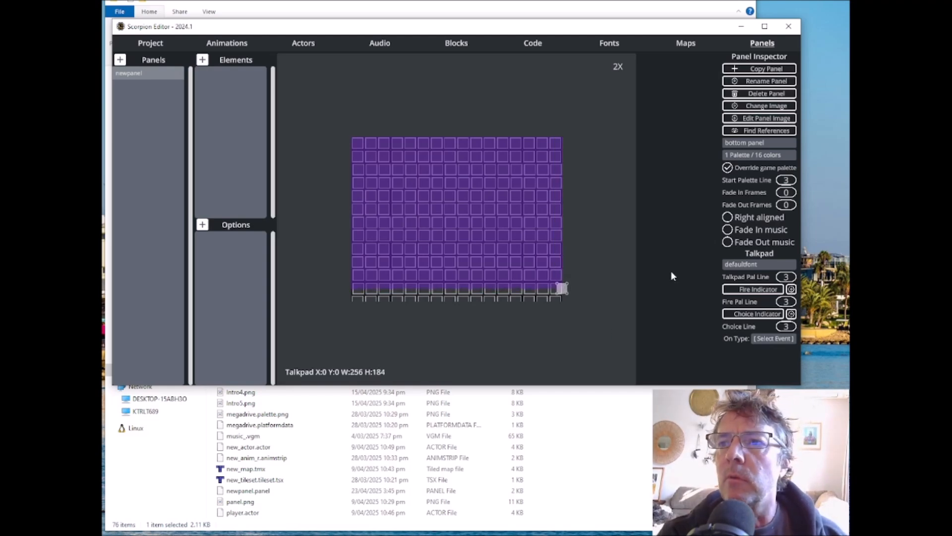
click(757, 143)
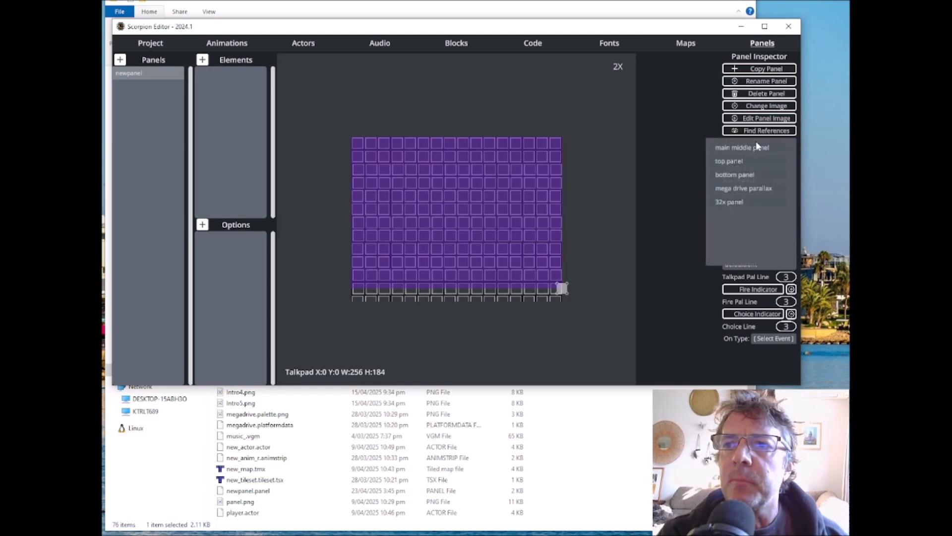
click(734, 162)
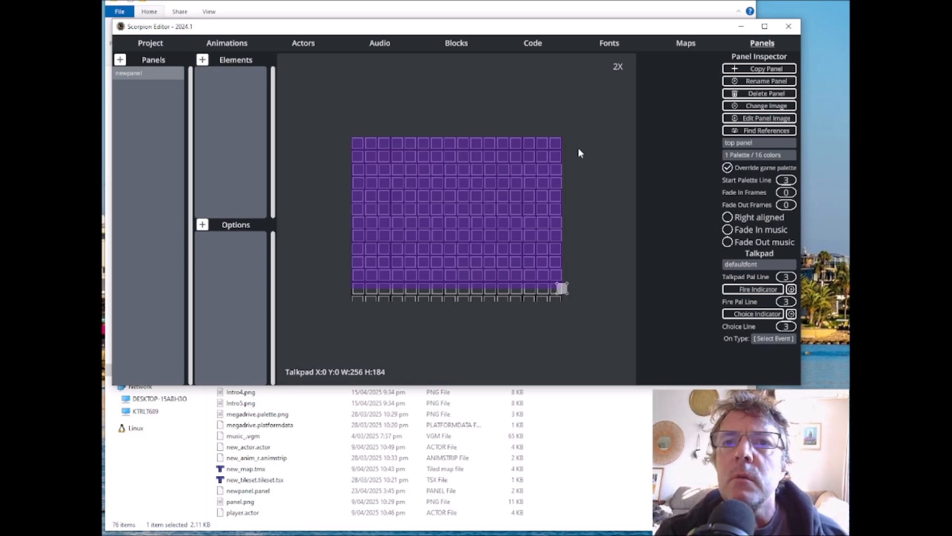
Step: Create a new code block named _intro in the project folder
click(522, 45)
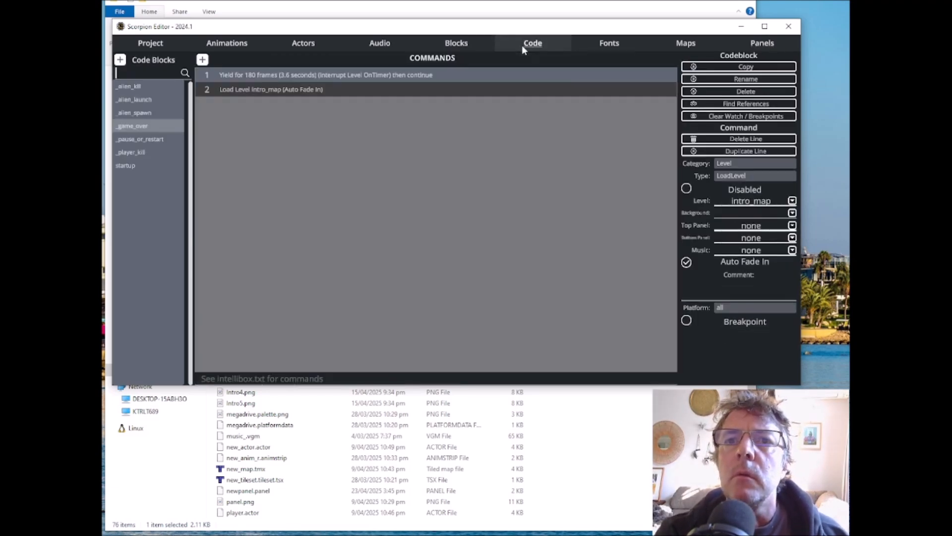
click(120, 60)
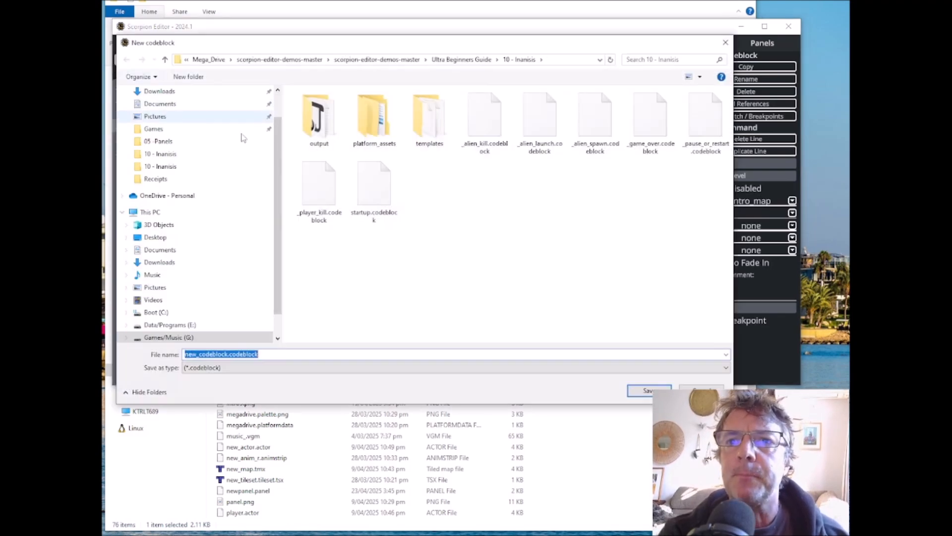
text(_intro)
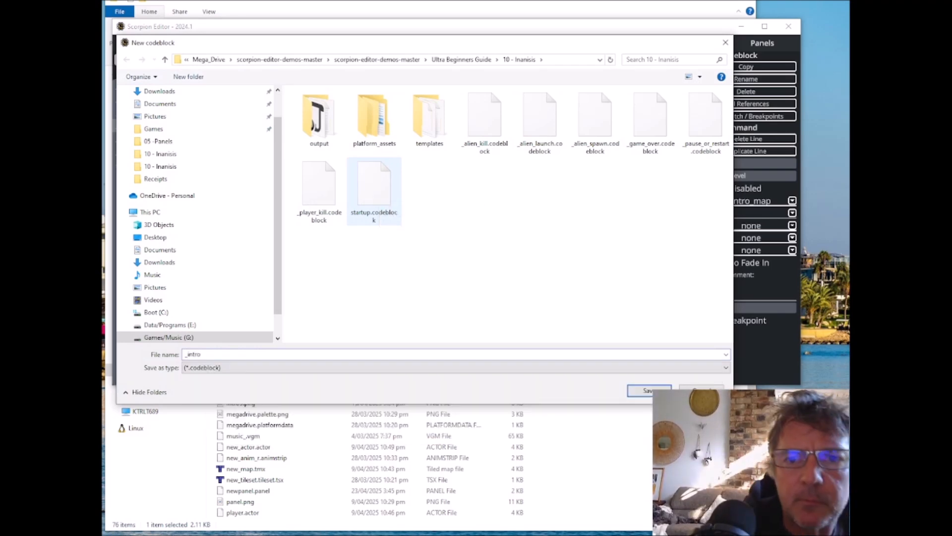
key(Return)
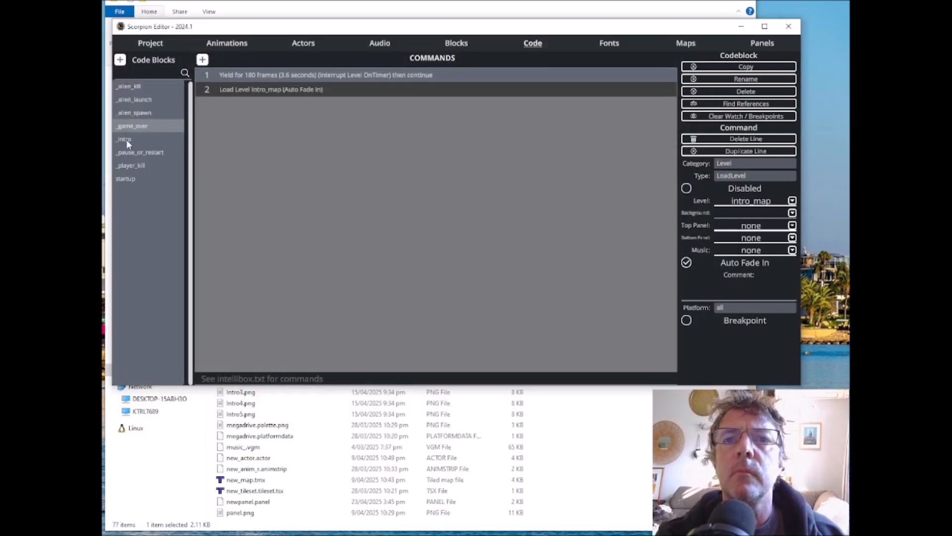
Step: In the _intro code block, add a Display Panel Top command that loads newpanel as the top panel
click(127, 141)
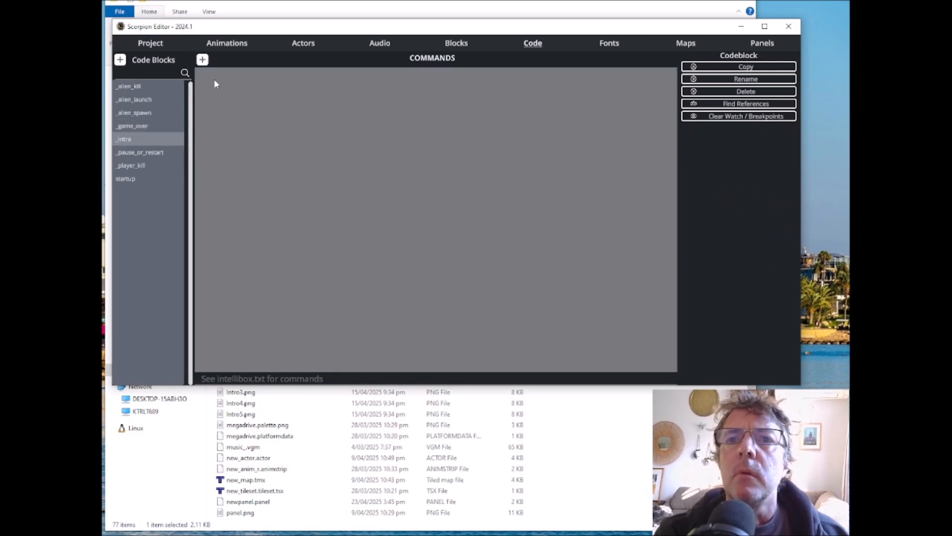
click(202, 60)
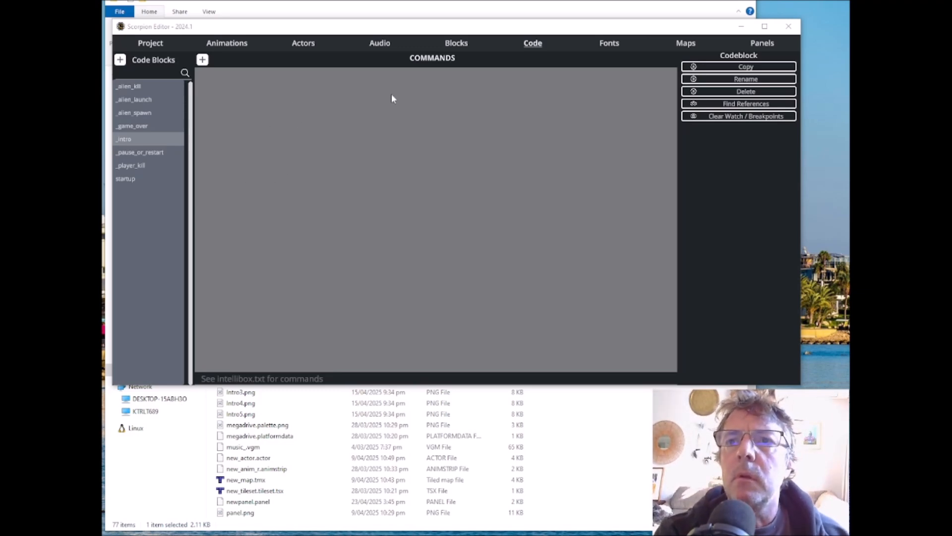
click(202, 60)
click(203, 60)
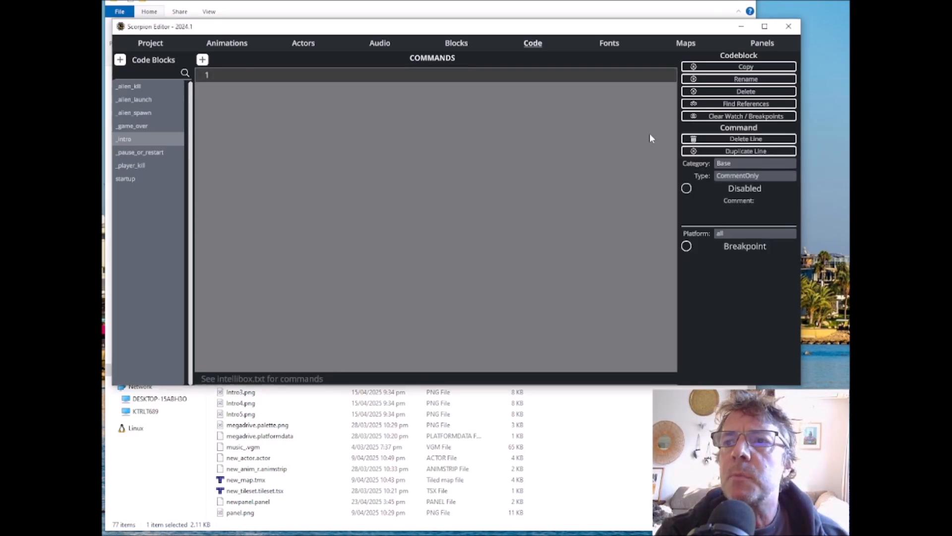
click(750, 160)
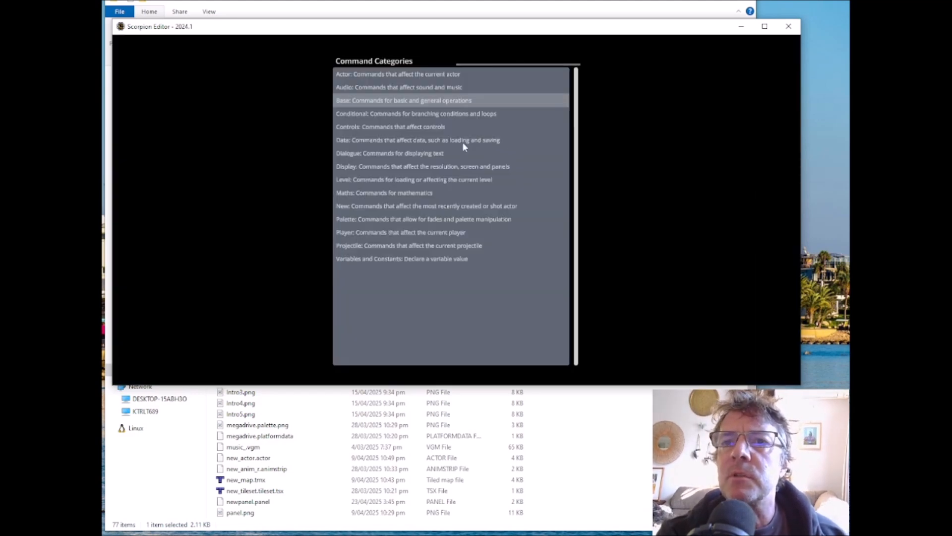
click(395, 168)
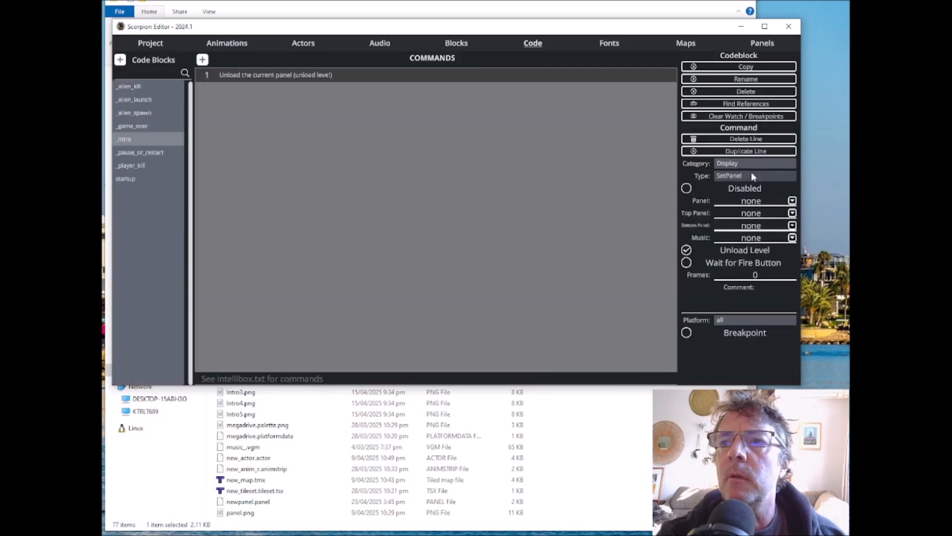
click(734, 177)
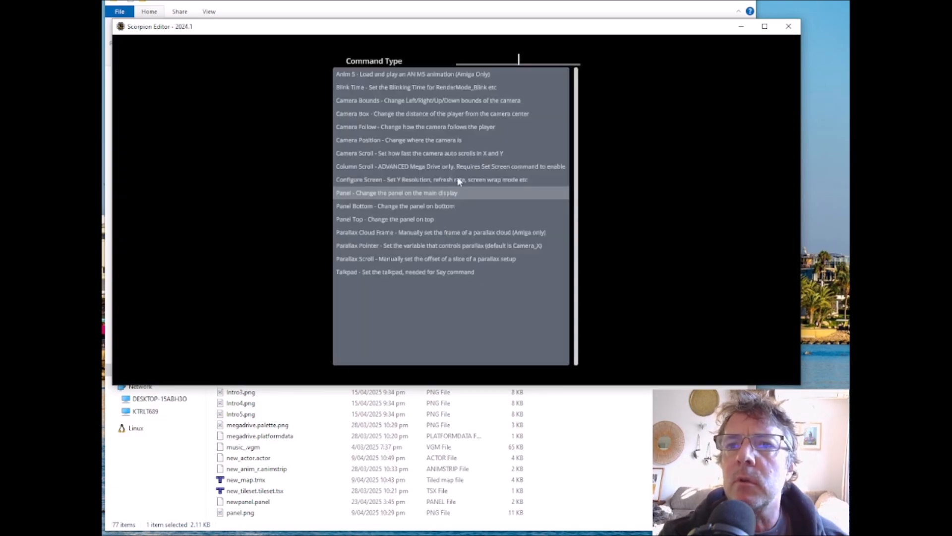
click(389, 219)
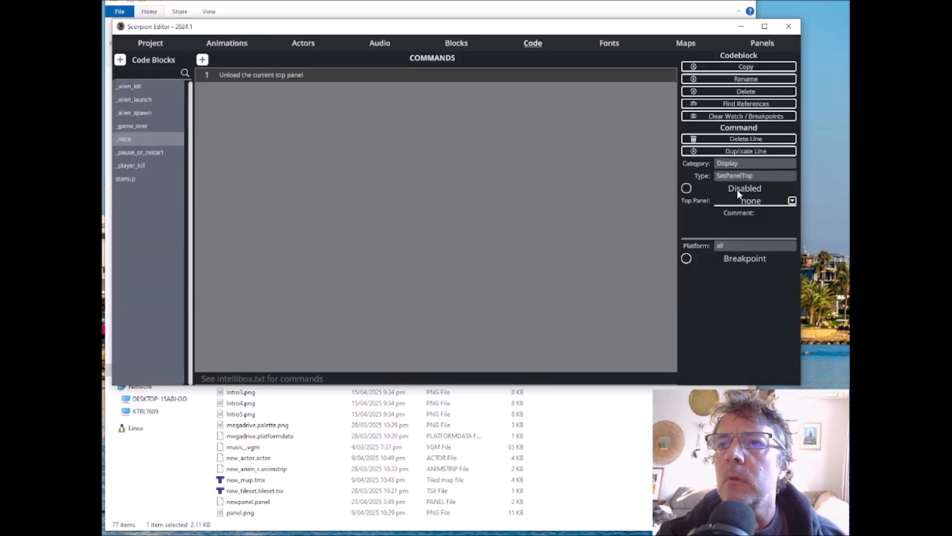
click(793, 201)
click(346, 85)
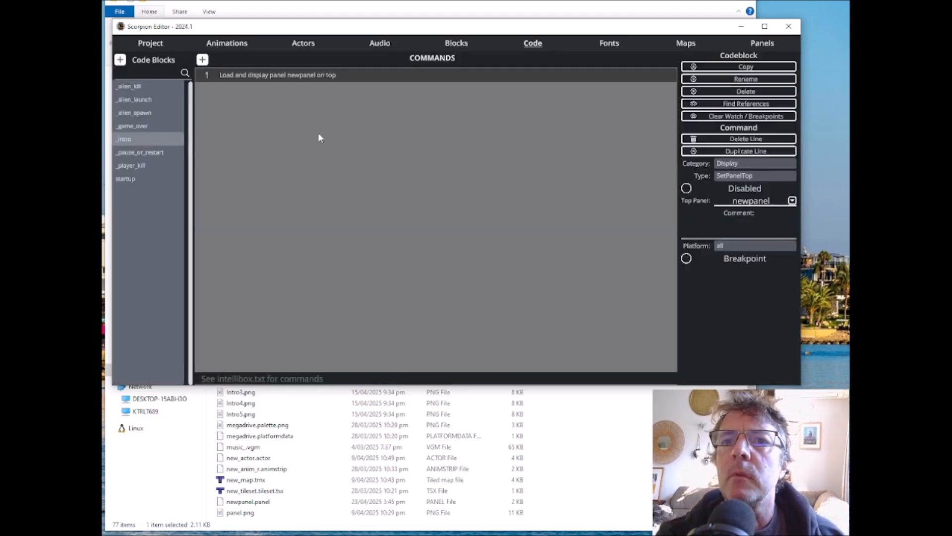
Step: Add a second command to the _intro code block, using the Dialogue category's Print type for printing text to a panel
click(202, 60)
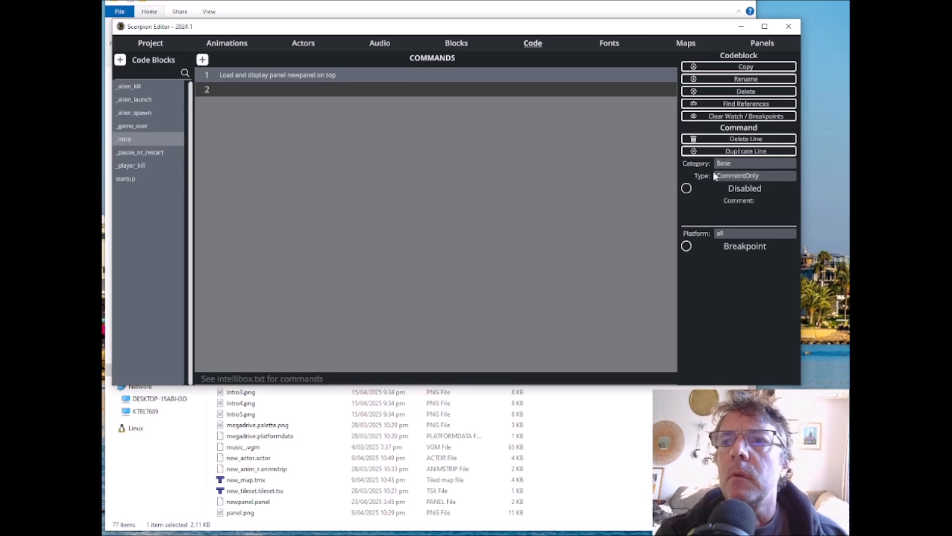
click(737, 162)
click(378, 153)
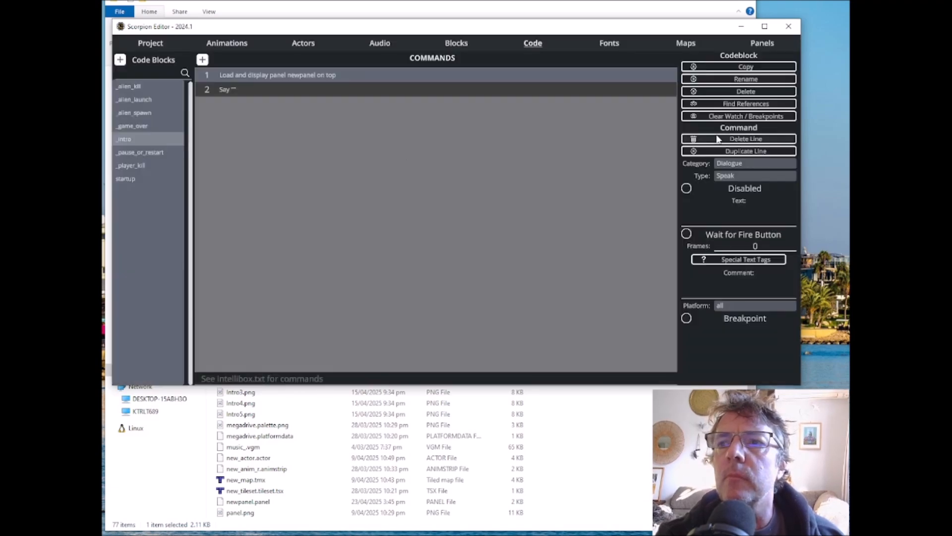
click(733, 176)
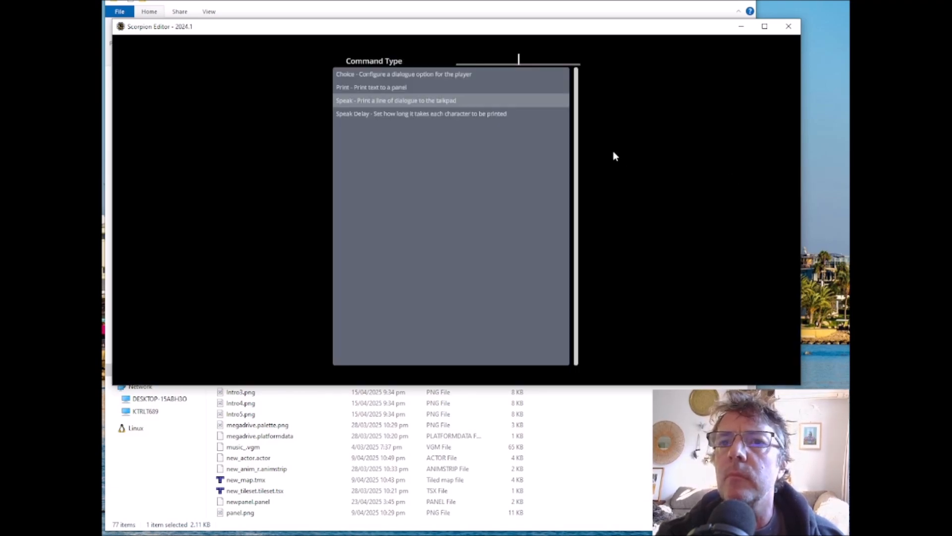
click(384, 87)
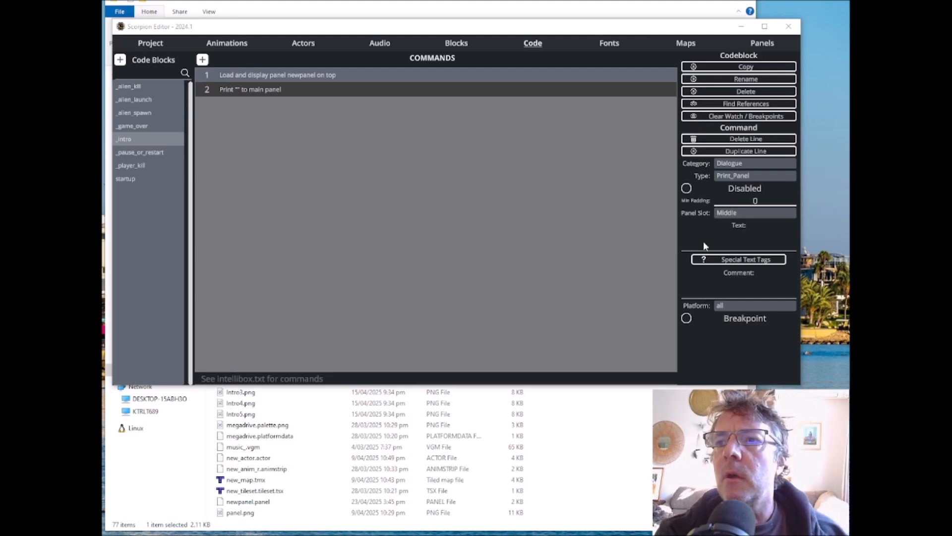
Step: Look up the special text tags in the Scorpion Engine Book for positioning text, and minimize the browser
click(740, 261)
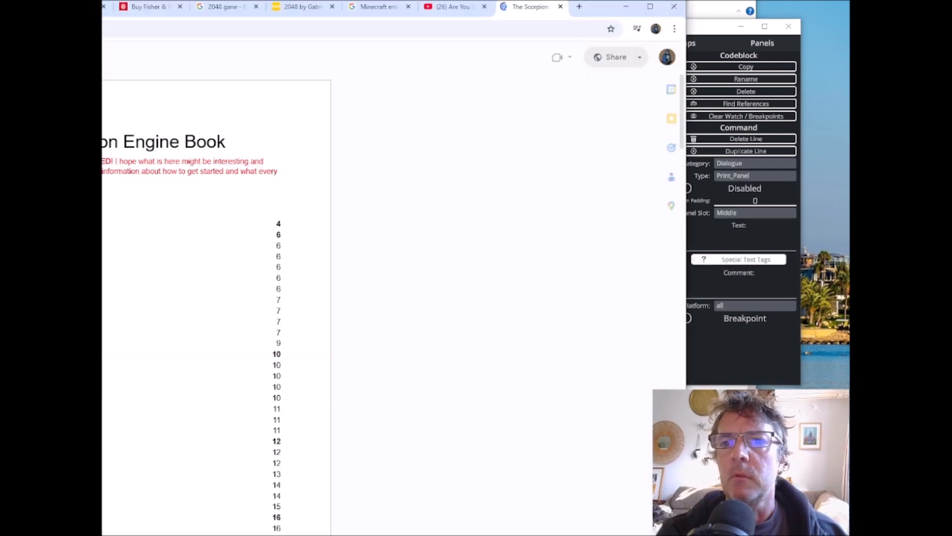
drag(687, 533, 404, 360)
drag(311, 6, 799, 23)
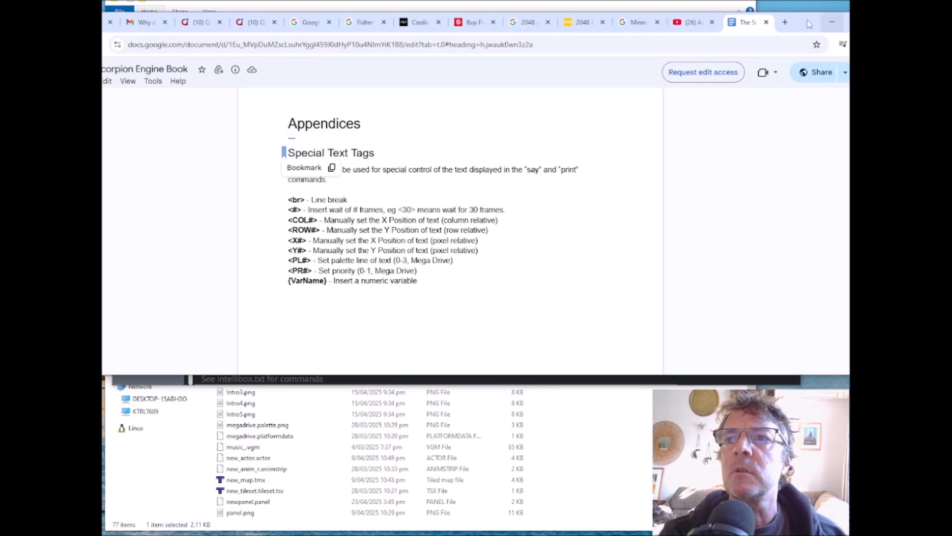
click(832, 22)
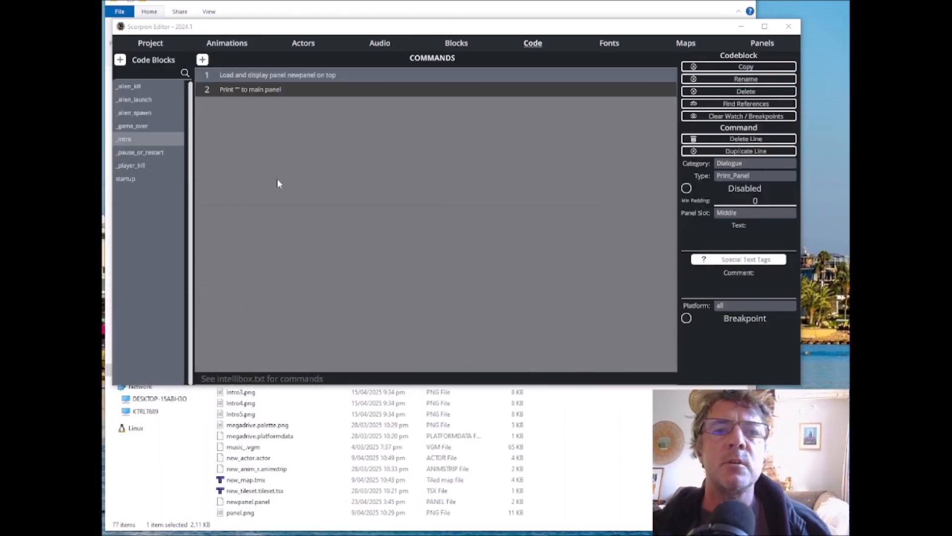
Step: Set the Print command's text to "<X48><Y144>PRESS START TO PLAY"
click(724, 246)
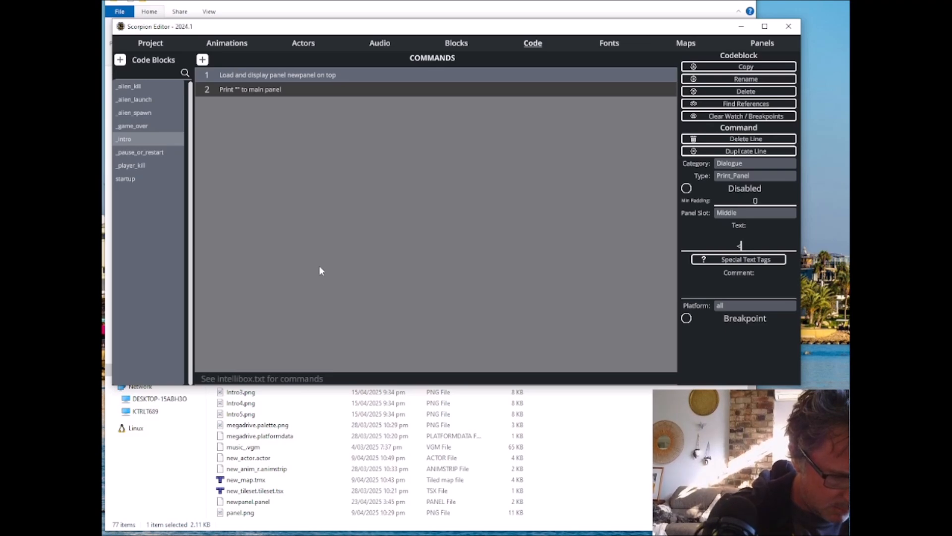
text(X48)
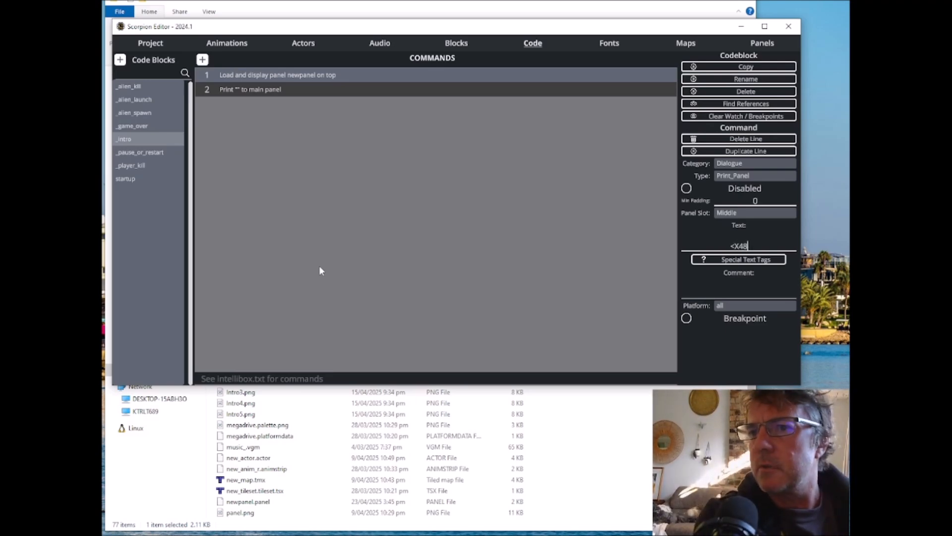
text(><)
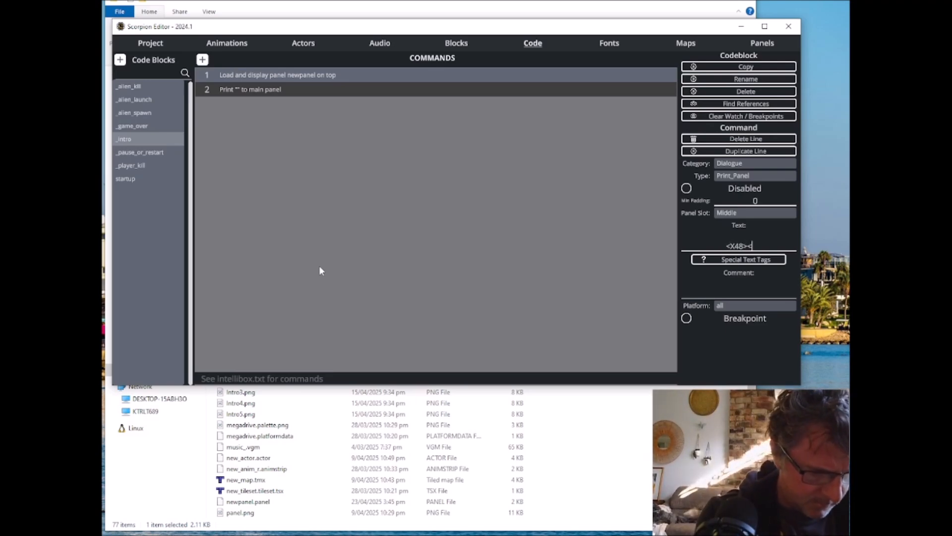
text(Y)
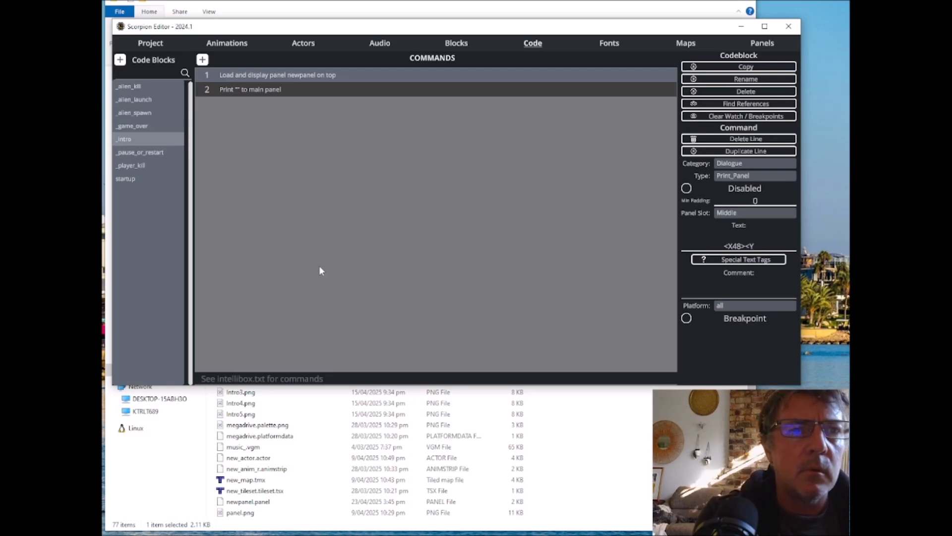
text(144>)
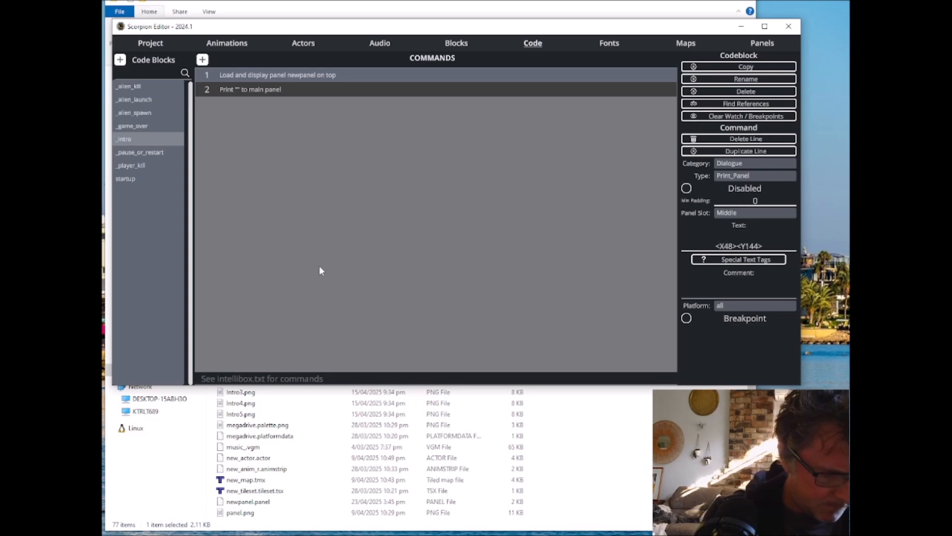
text(PRESS )
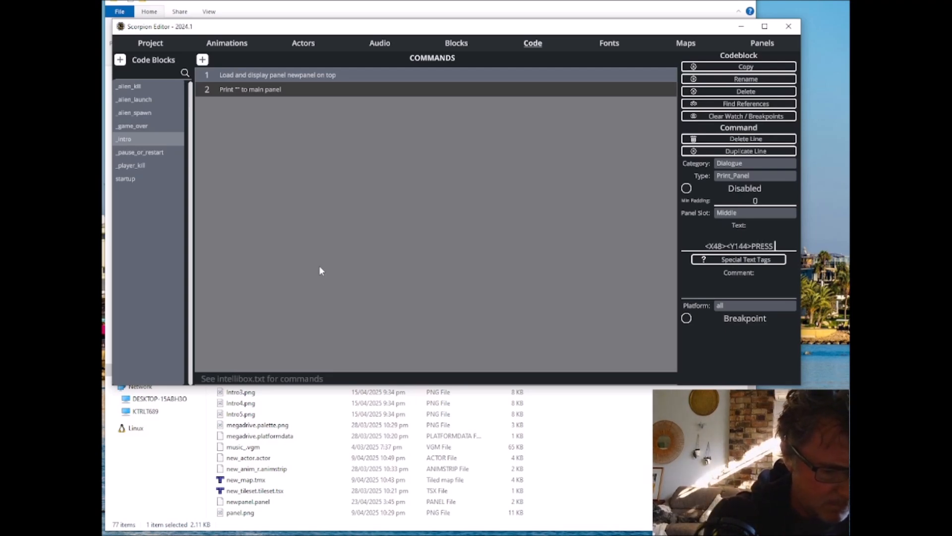
text(START)
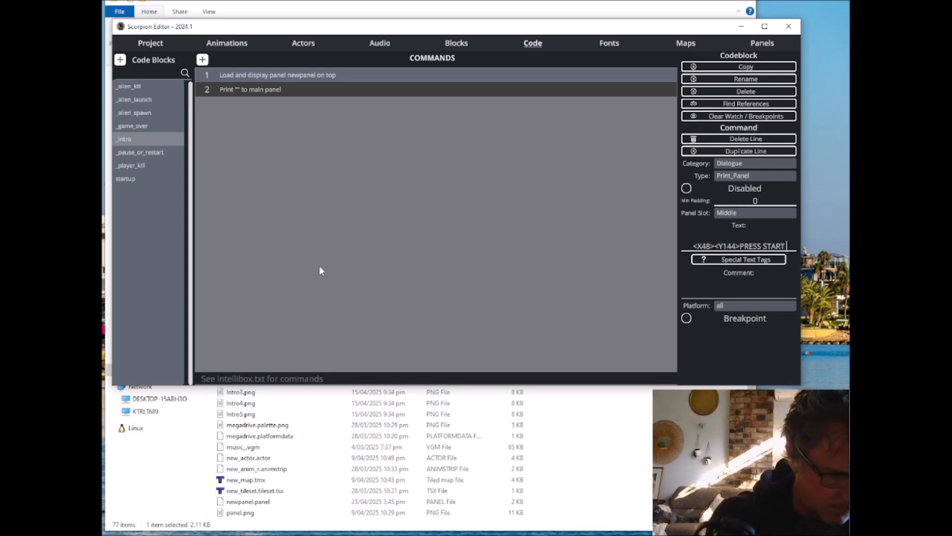
text(TO plAY)
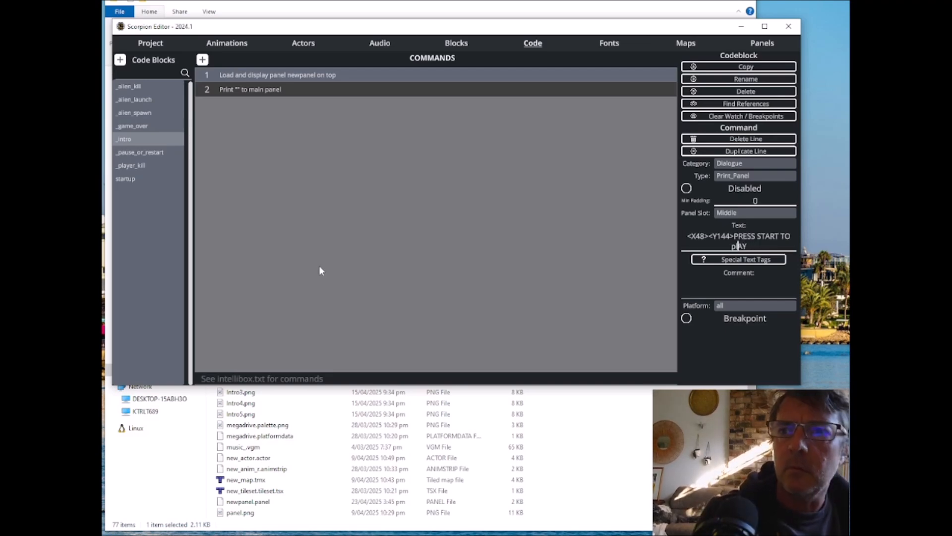
key(Left)
key(Left)
key(Left)
key(BackSpace)
text(P)
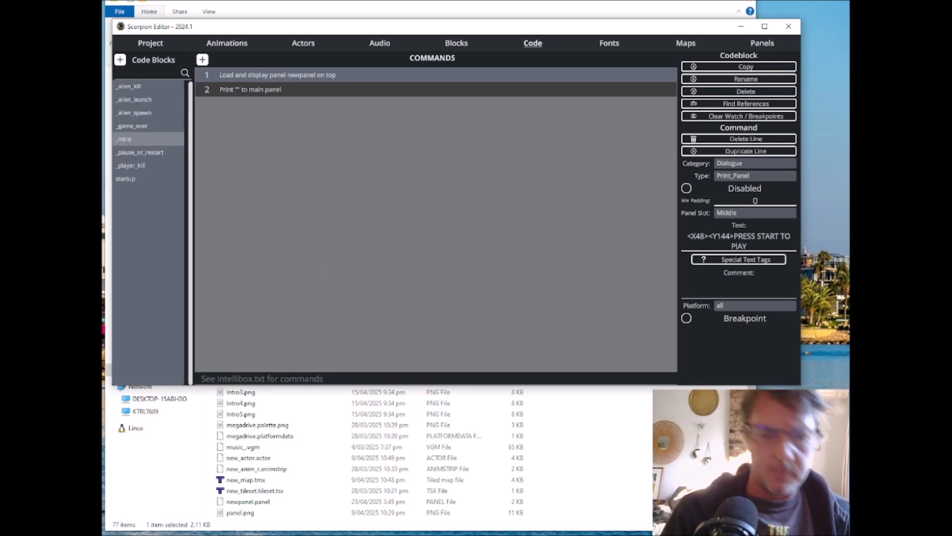
key(Delete)
text(L)
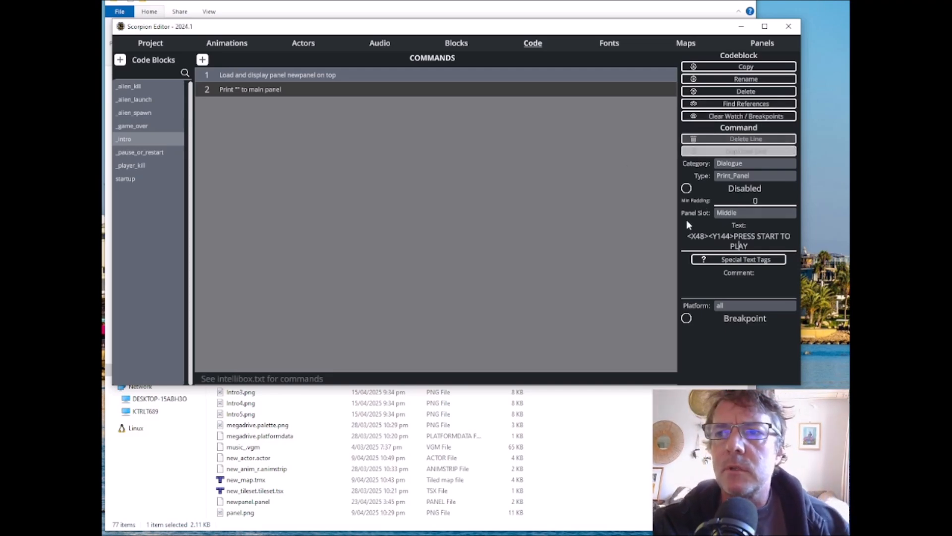
click(514, 183)
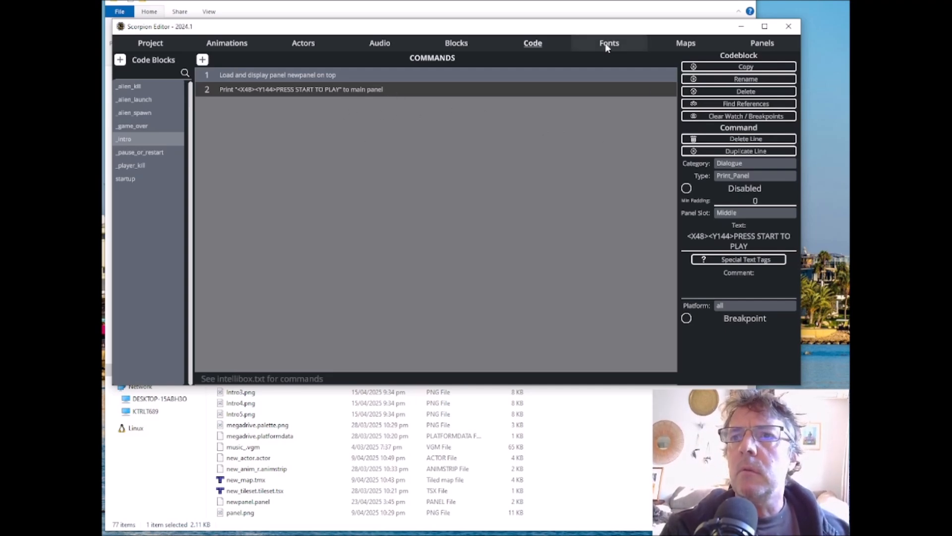
Step: Assign the _intro code block as the startup event of intro_map
click(681, 46)
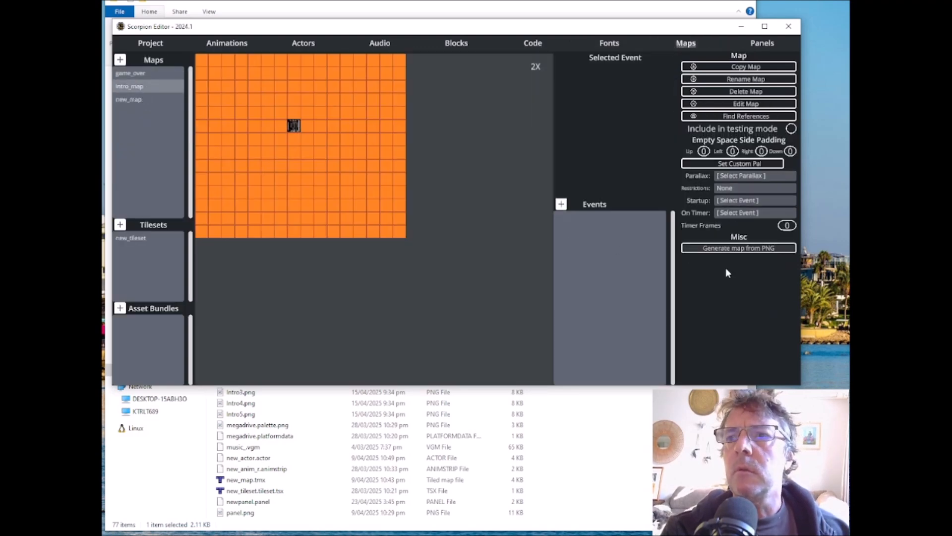
click(736, 200)
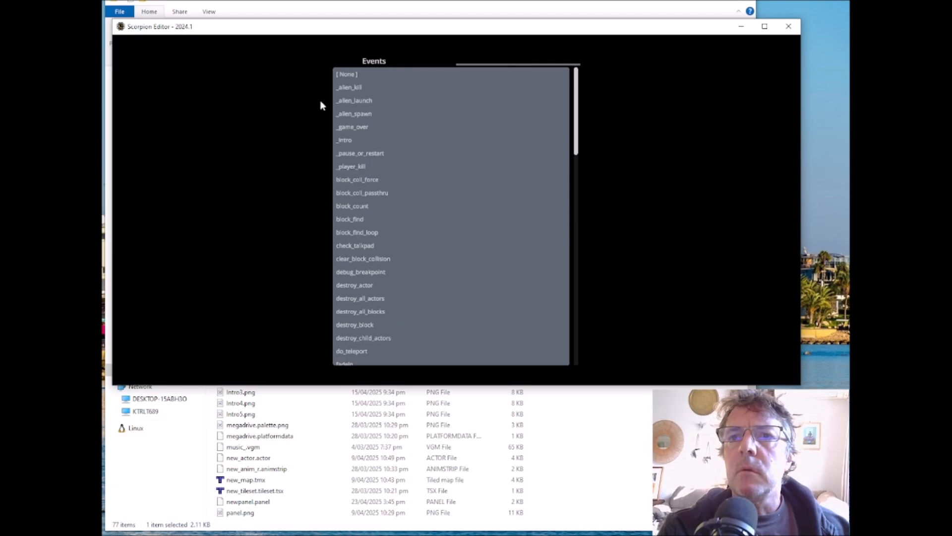
click(350, 140)
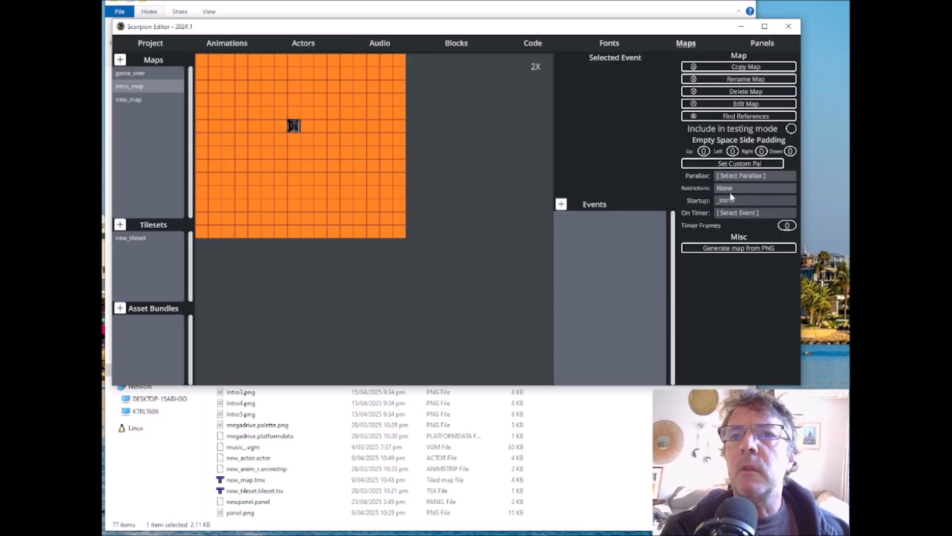
Step: Compile and test-run the project in BlastEm to check the intro screen text, close the emulator and dismiss the compile message
click(149, 43)
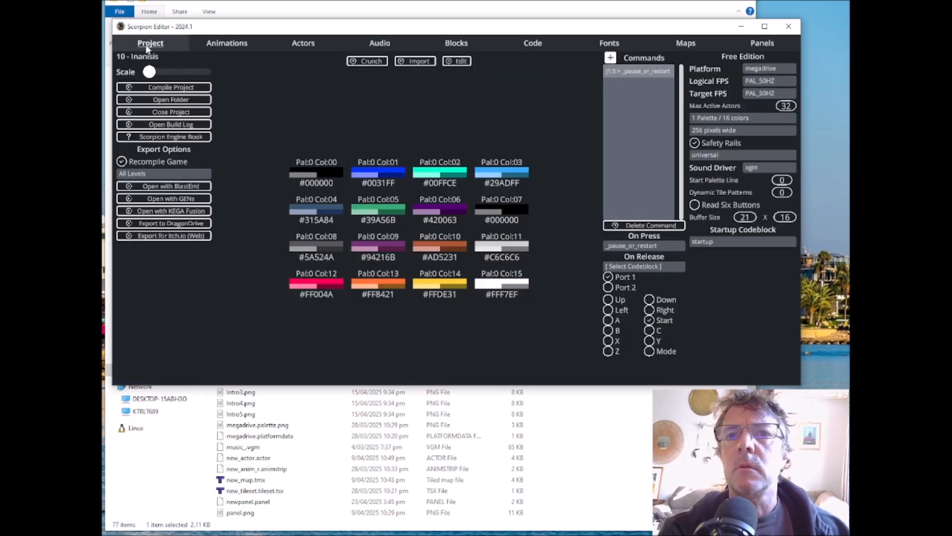
click(173, 187)
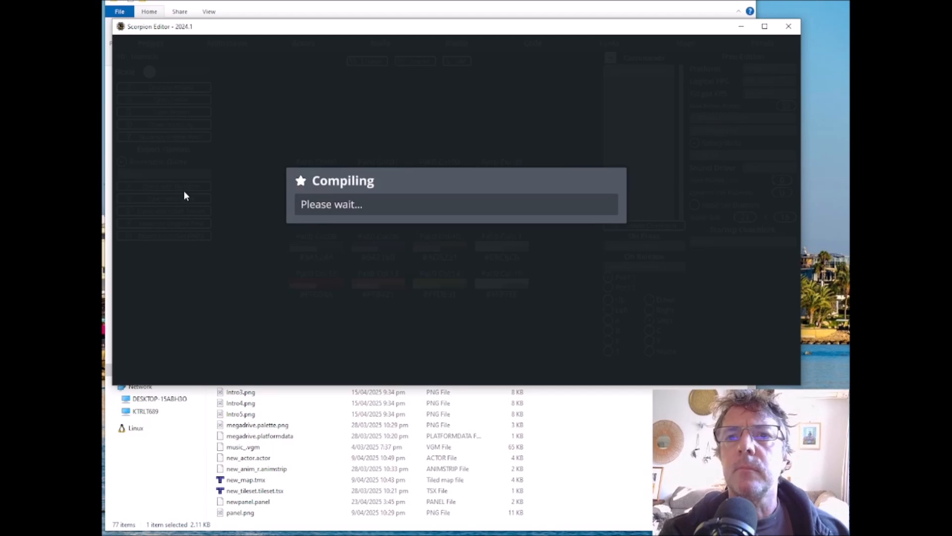
drag(185, 196, 437, 80)
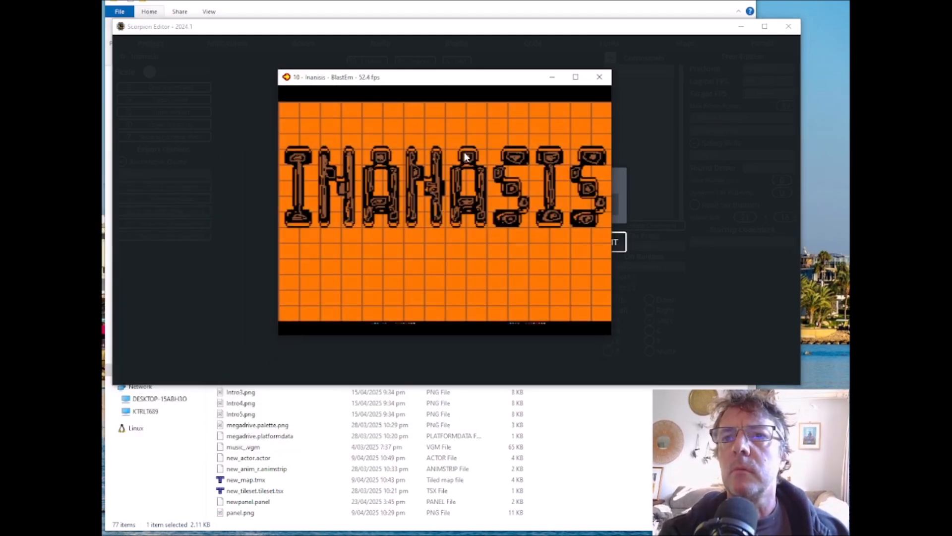
click(599, 77)
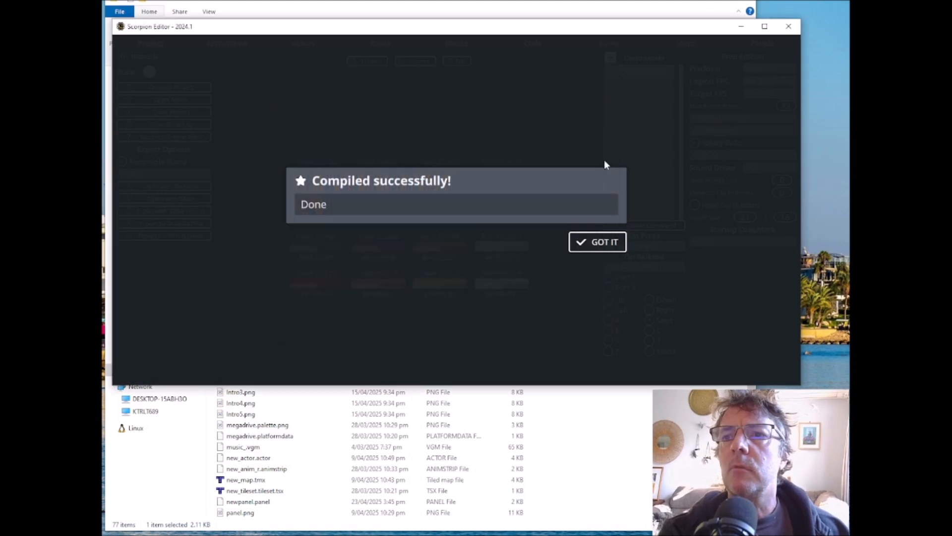
click(600, 242)
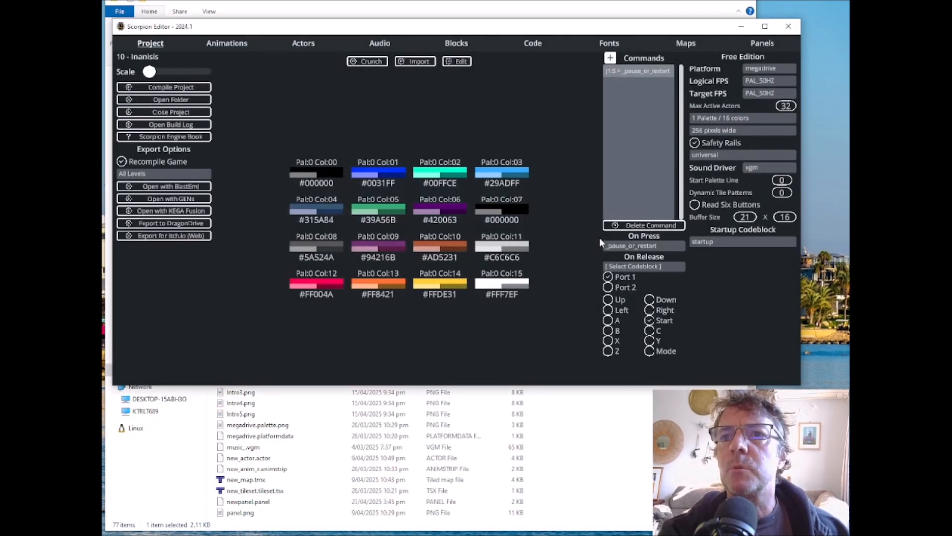
Step: In the _intro code block, change the Print command's panel slot to the top panel
click(543, 45)
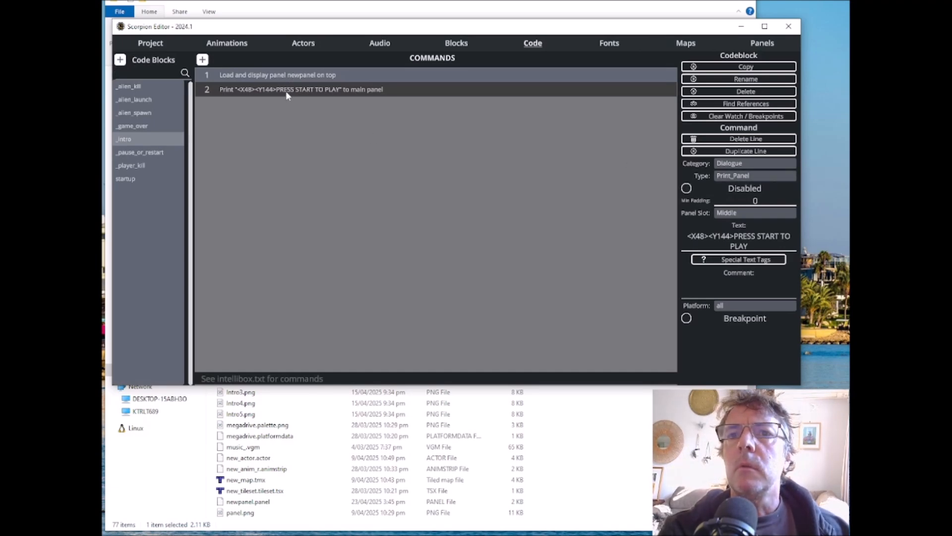
click(287, 79)
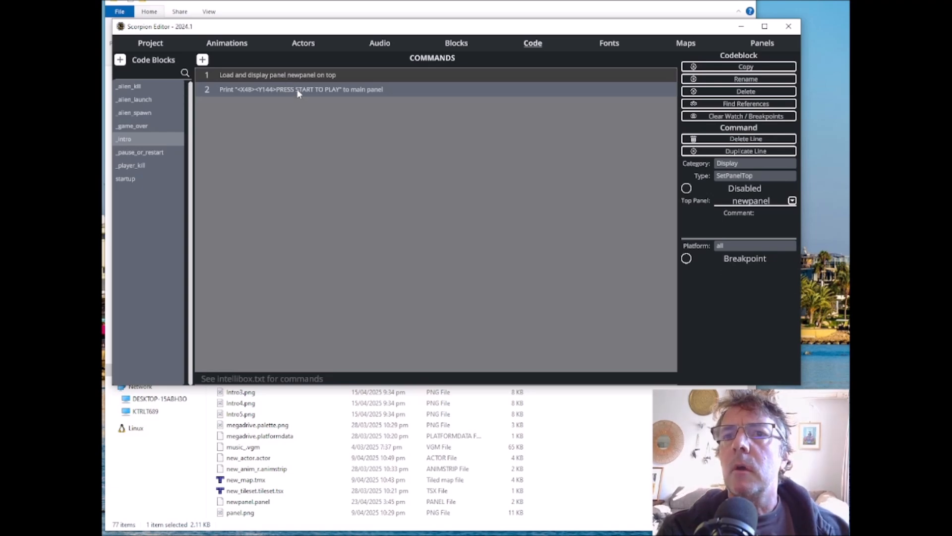
click(298, 93)
click(743, 212)
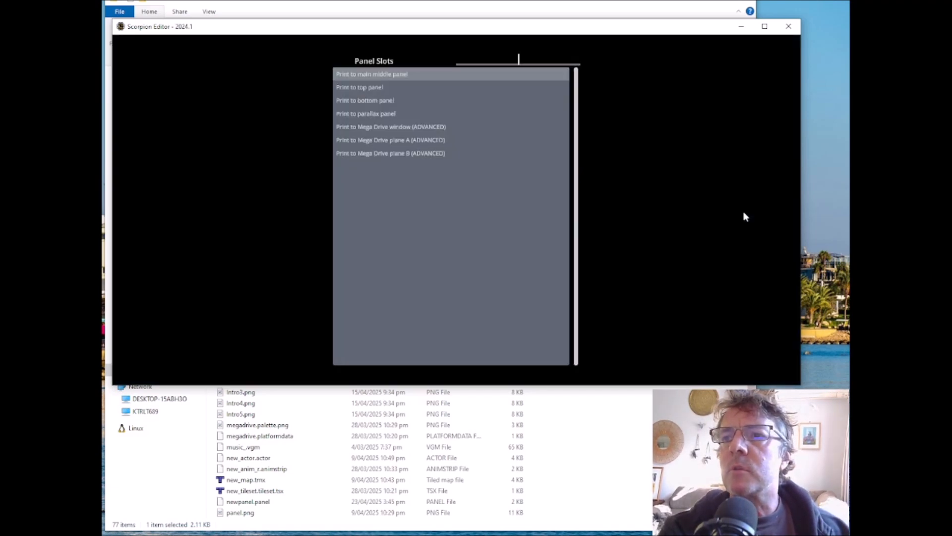
click(370, 87)
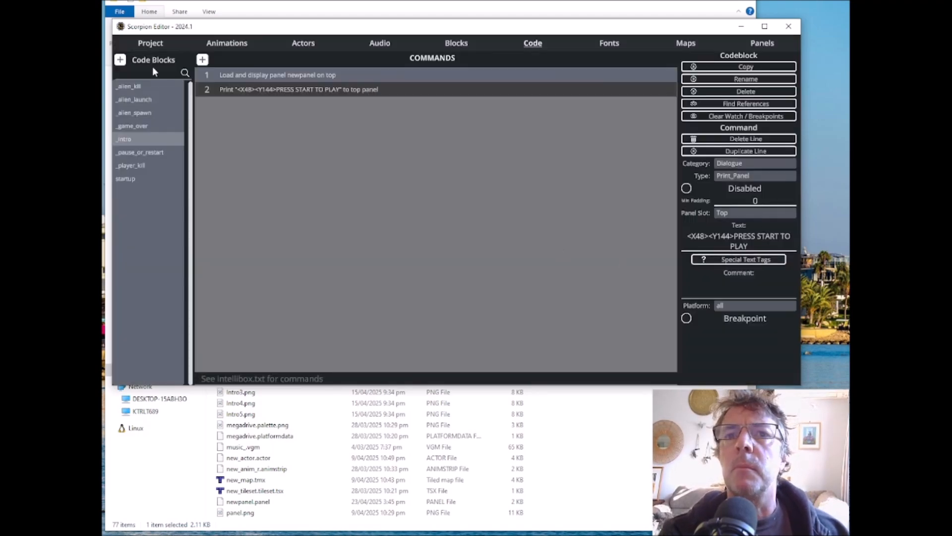
Step: Recompile and run the game in BlastEm again to check the top-panel text, and return to the editor
click(151, 43)
click(174, 188)
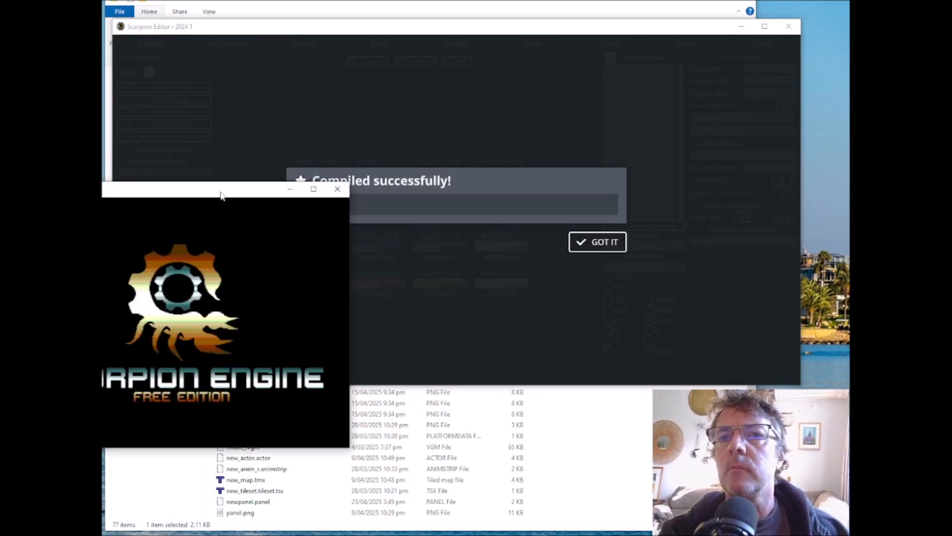
drag(416, 145, 467, 57)
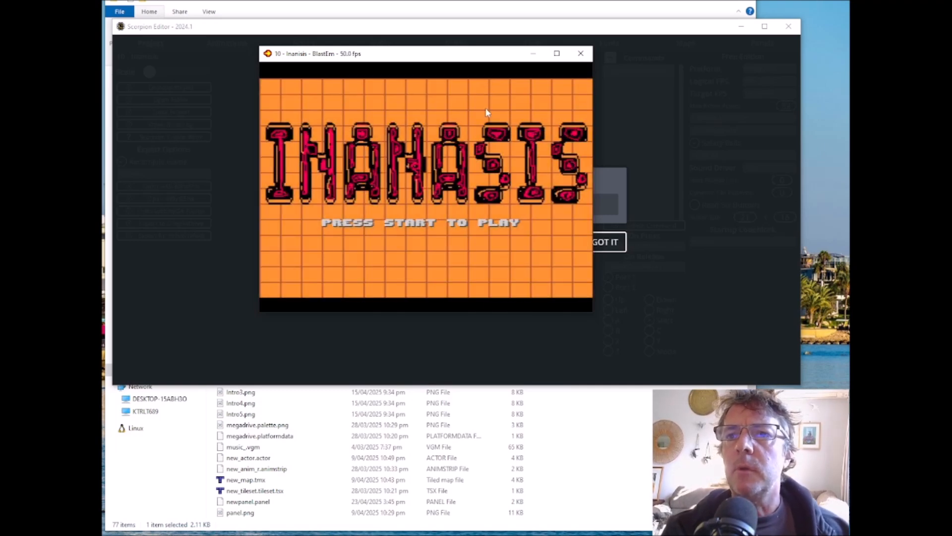
click(580, 53)
click(601, 238)
Step: Change newpanel's talkpad font to custom
click(763, 45)
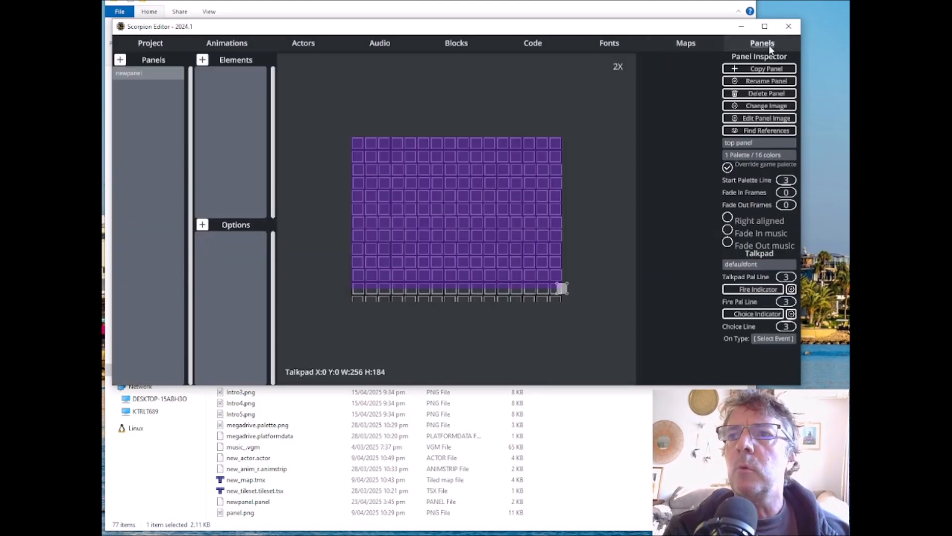
click(743, 265)
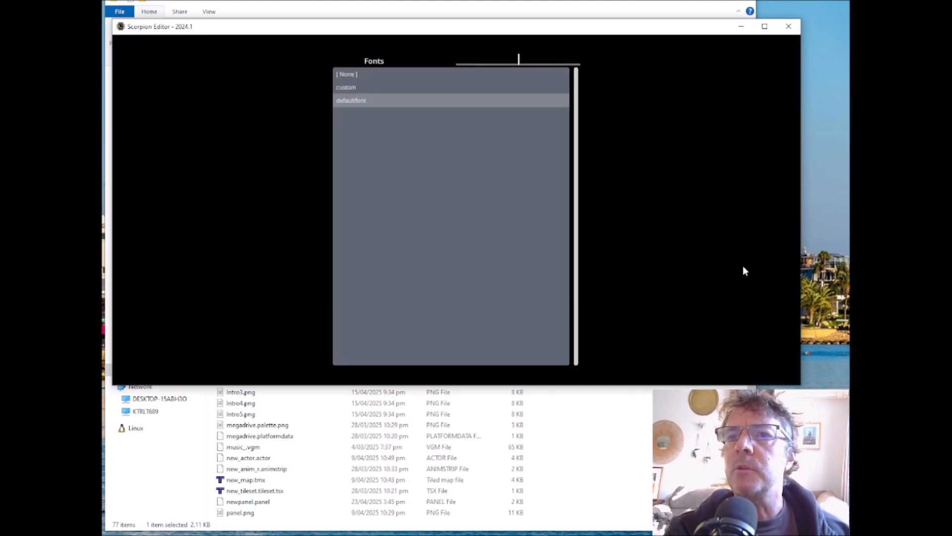
click(347, 87)
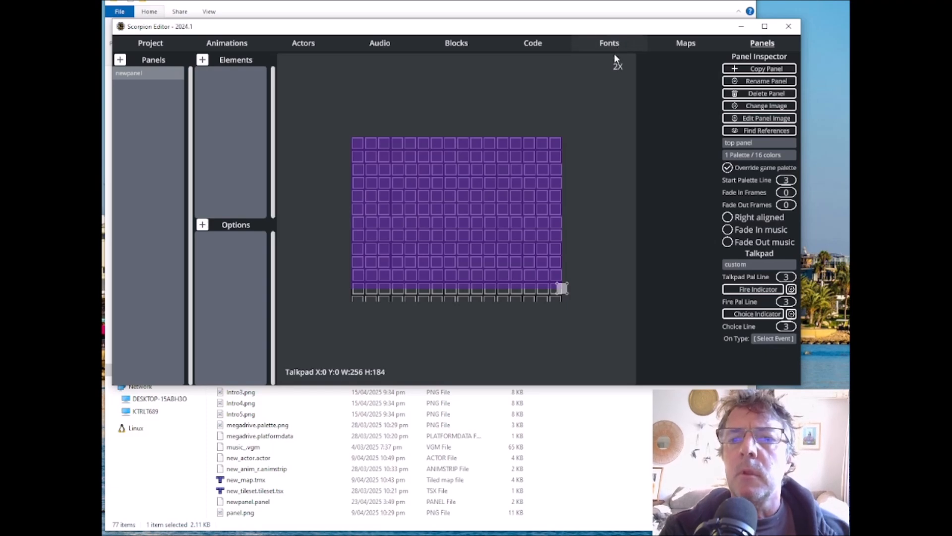
Step: Switch to File Explorer and locate custom.font.png in the 10 - Inanisis project folder
click(584, 453)
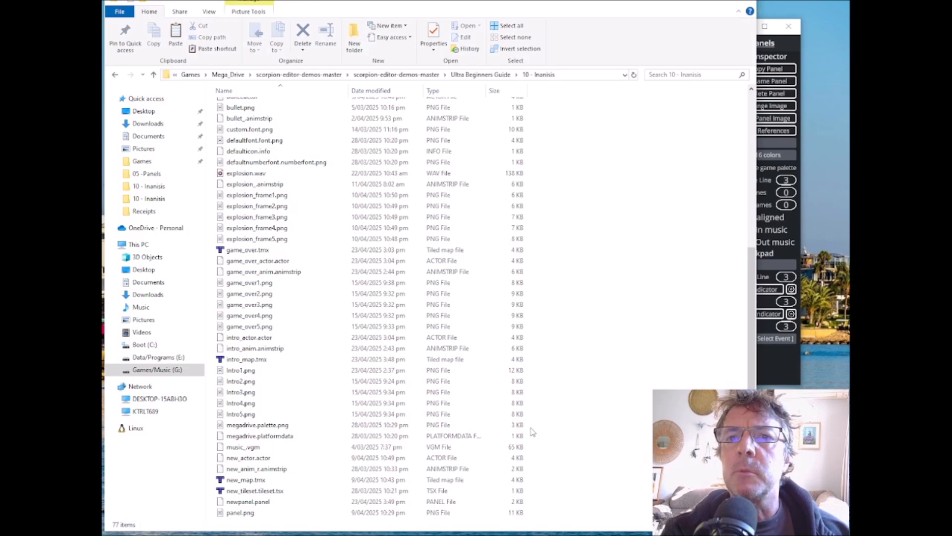
scroll(532, 431, up, 2)
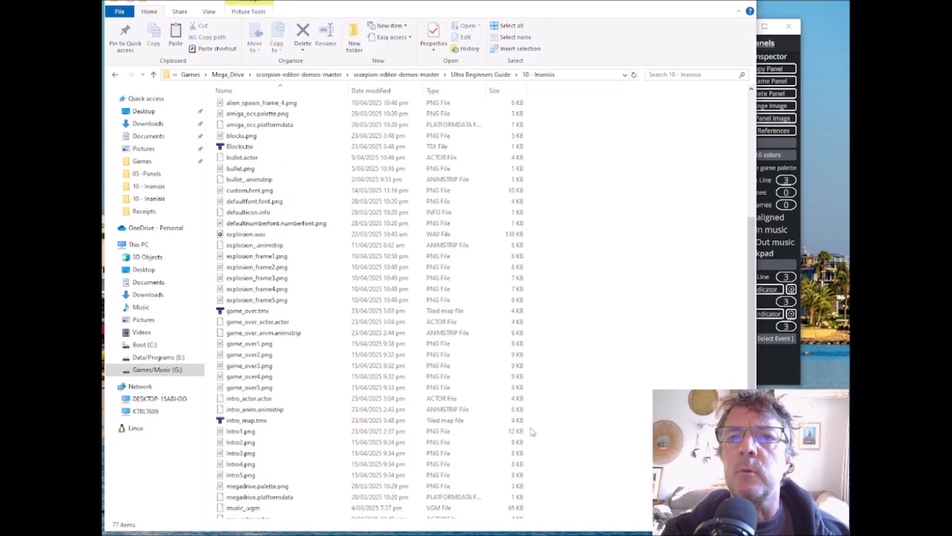
click(243, 193)
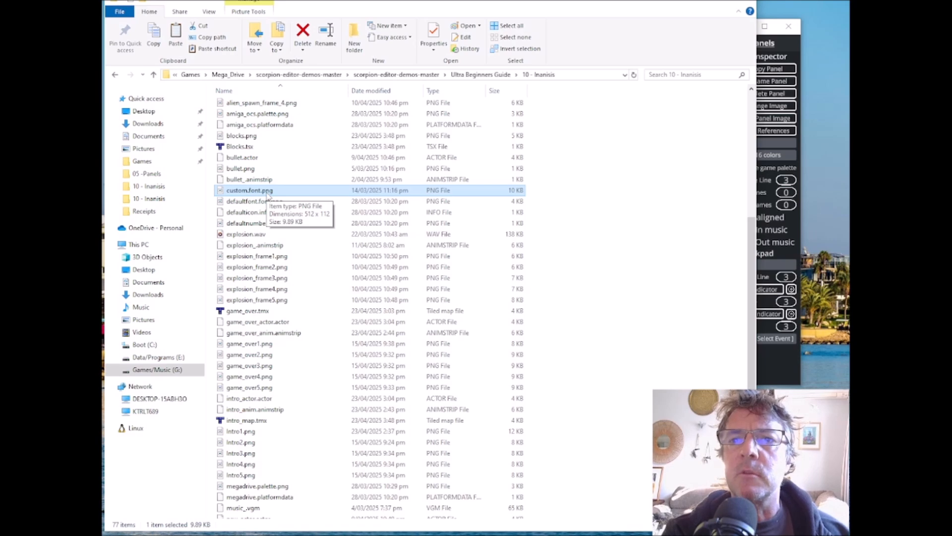
click(618, 276)
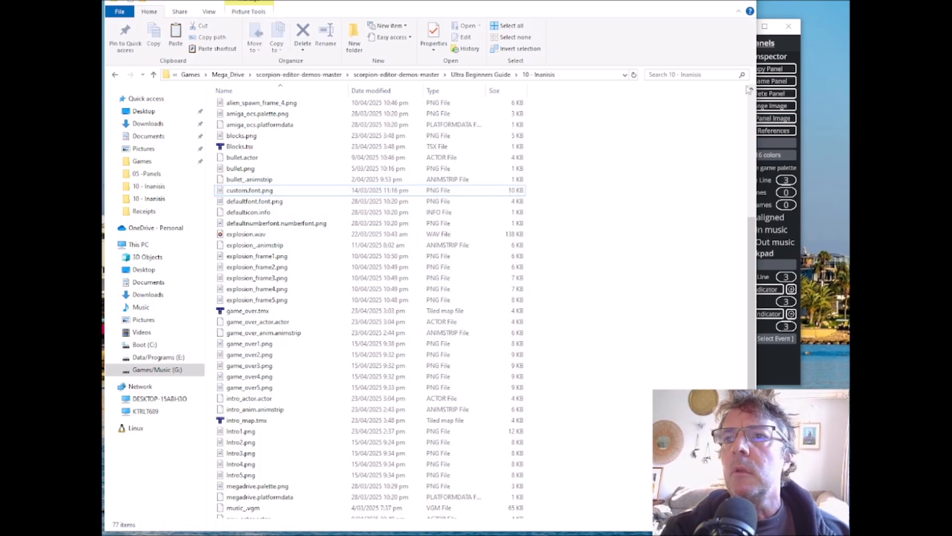
Step: Return to Scorpion Editor, view the custom font's character set, and go back to newpanel's settings
drag(802, 51, 802, 97)
click(609, 43)
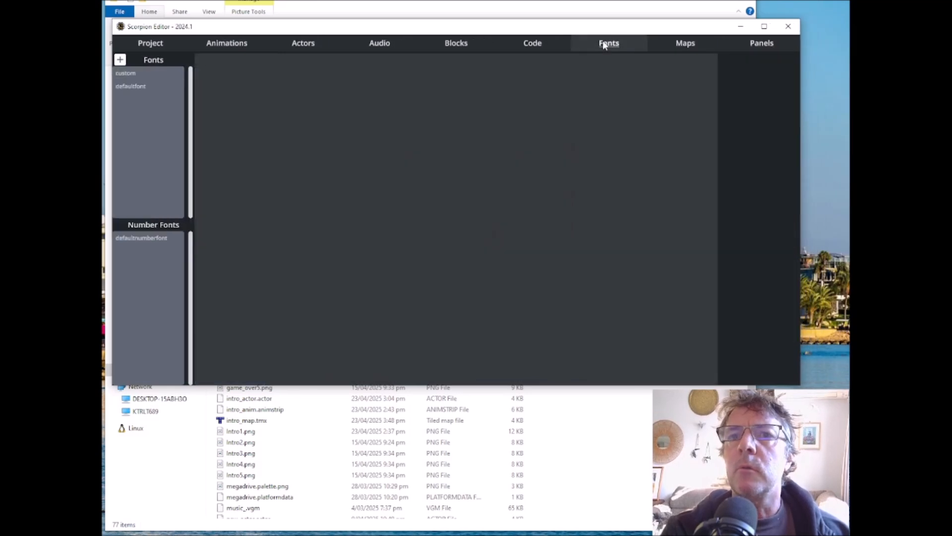
click(126, 74)
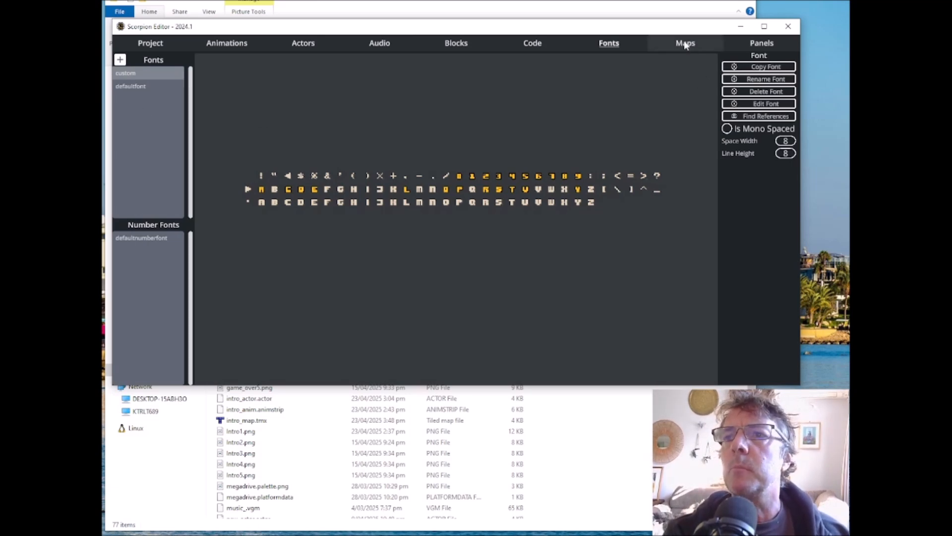
click(757, 48)
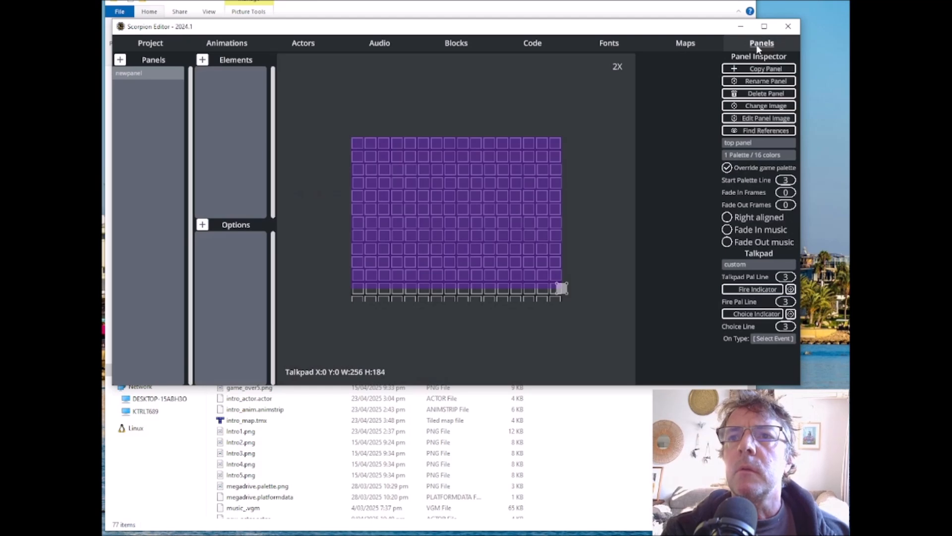
Step: Create a new code block named _level_start in the project folder
click(533, 44)
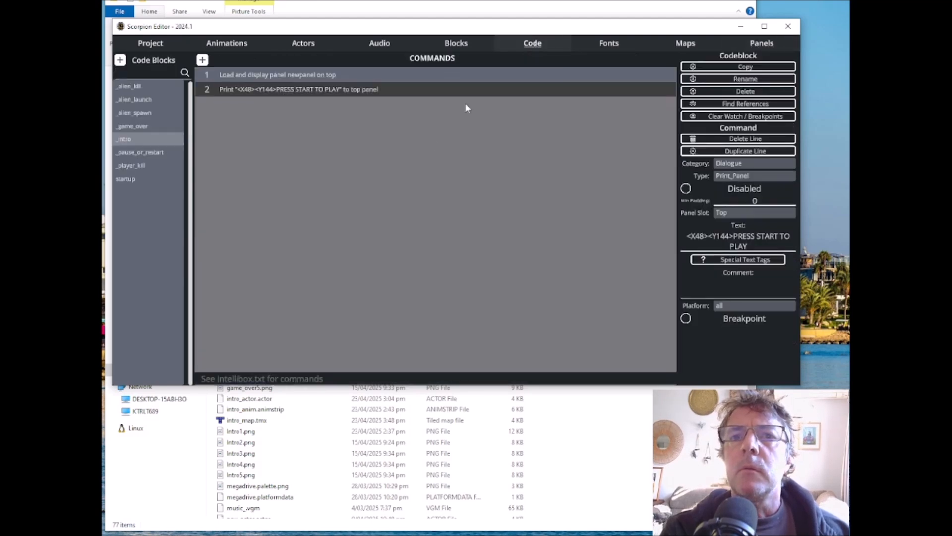
click(122, 60)
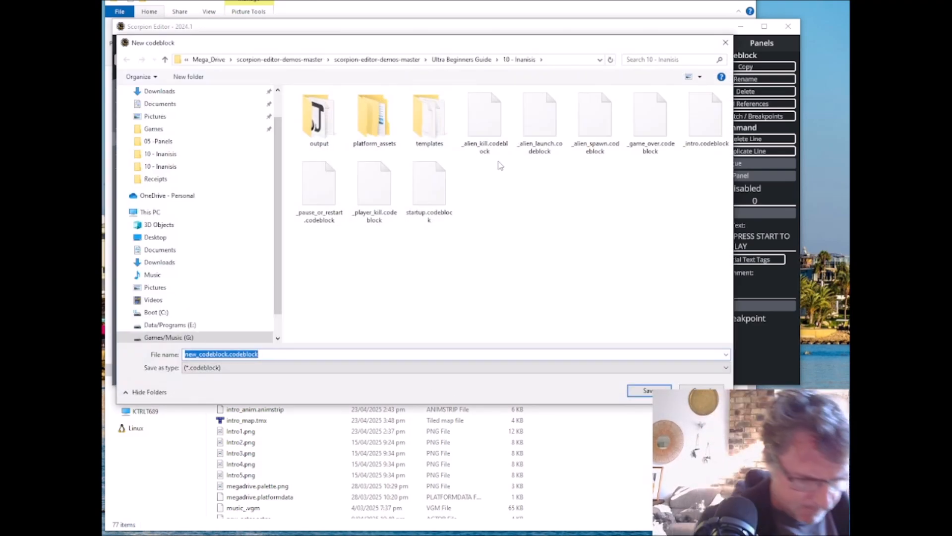
text(_LE)
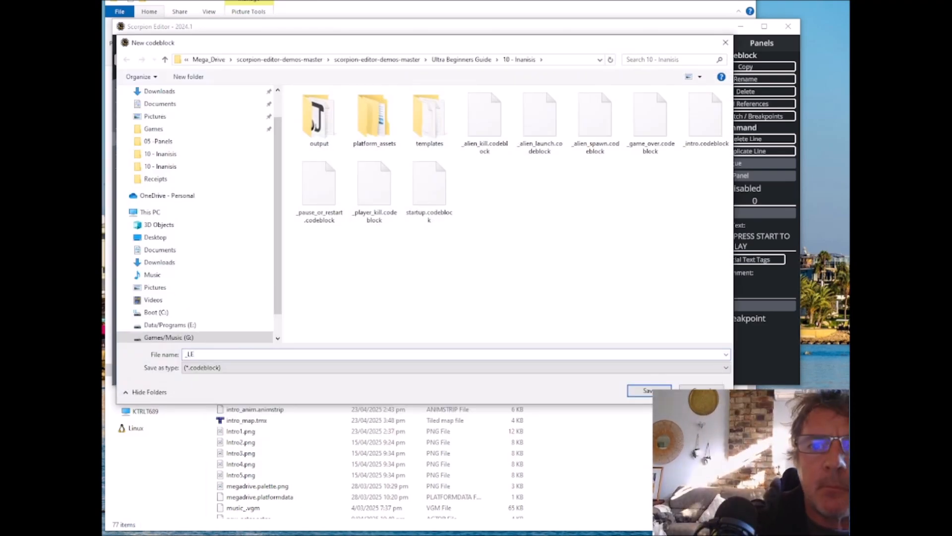
key(BackSpace)
key(BackSpace)
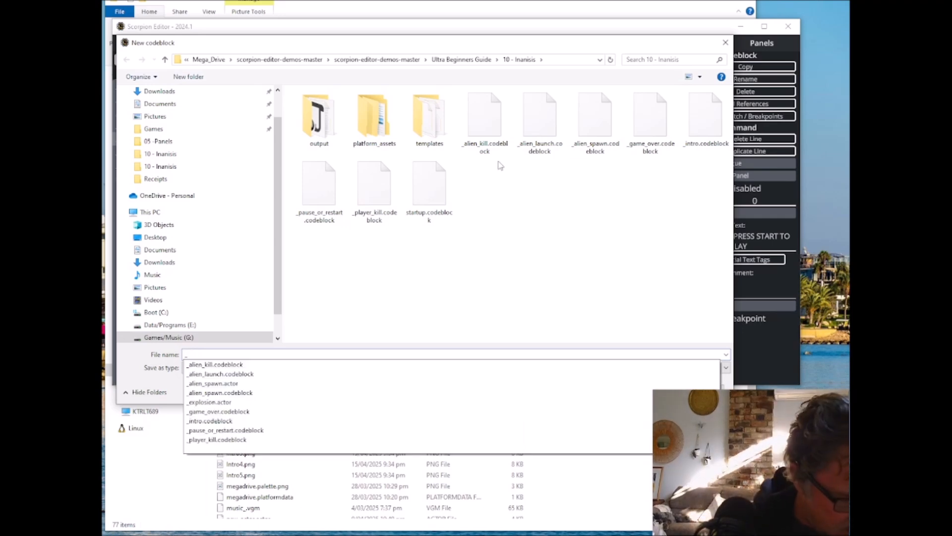
text(l)
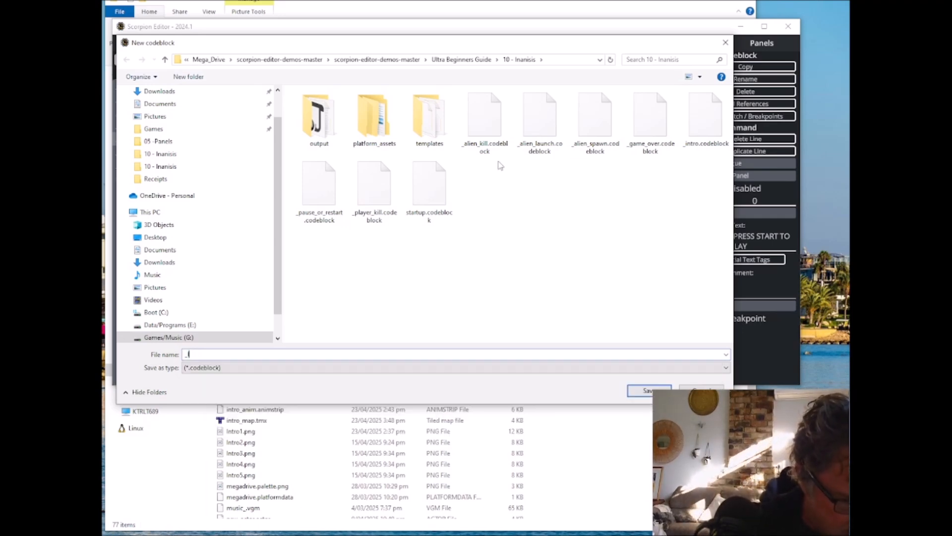
text(evel_start)
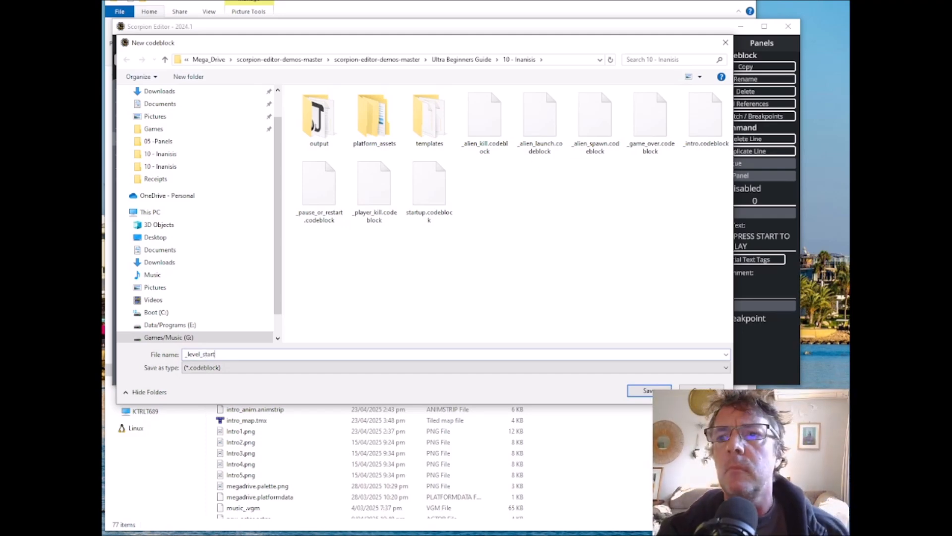
click(647, 392)
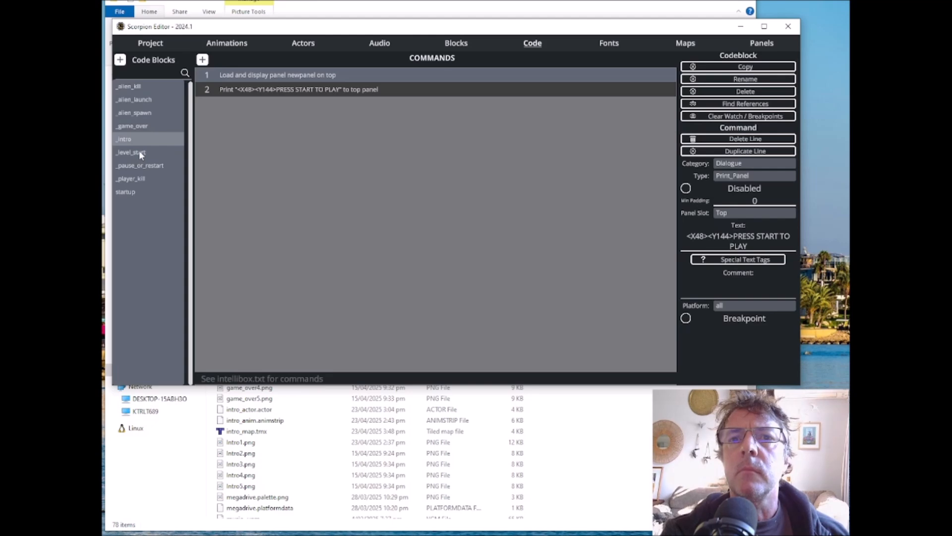
Step: Add a Display command of type Panel Top to _level_start that loads newpanel as the top panel
click(141, 152)
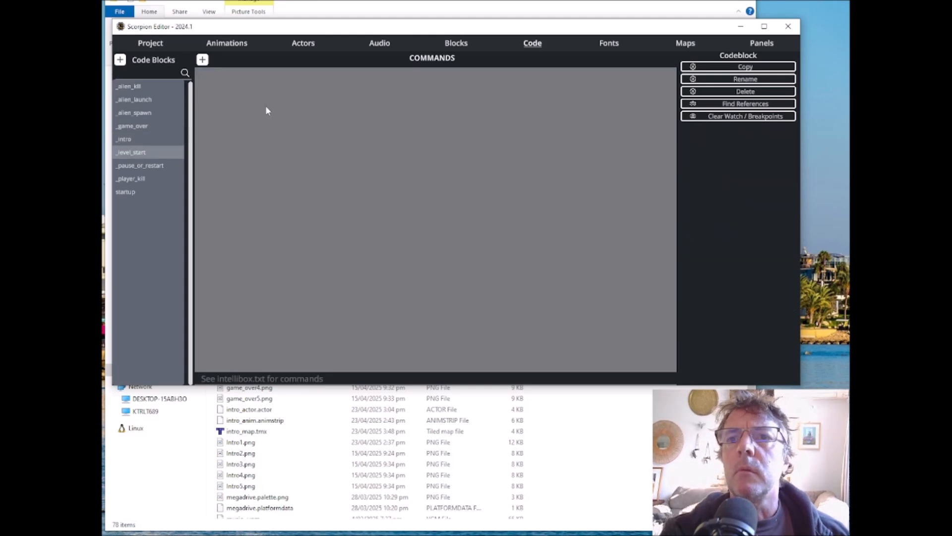
click(207, 62)
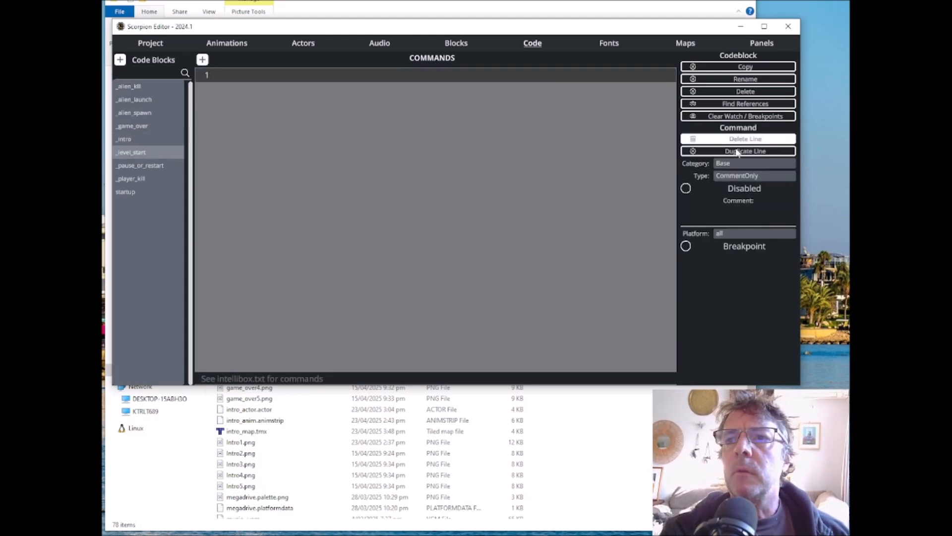
click(728, 163)
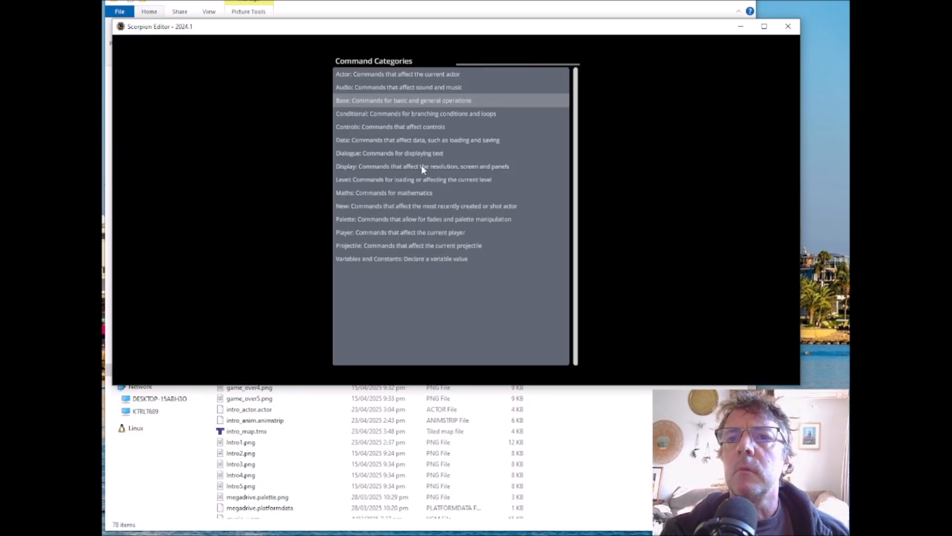
click(390, 166)
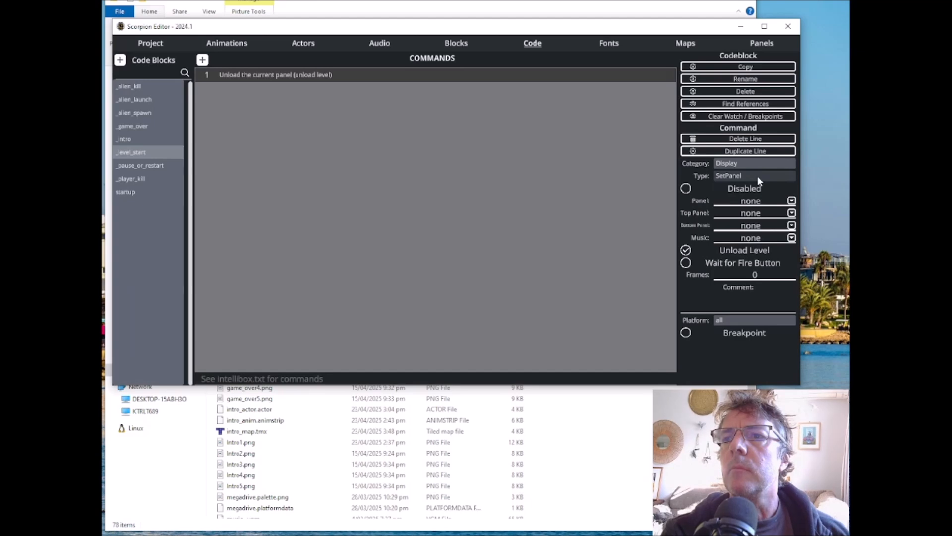
click(757, 176)
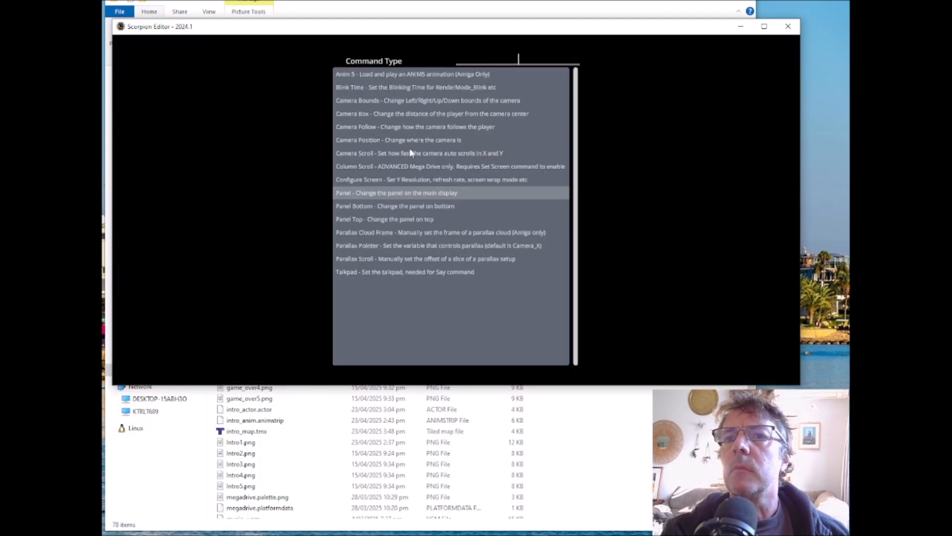
click(371, 219)
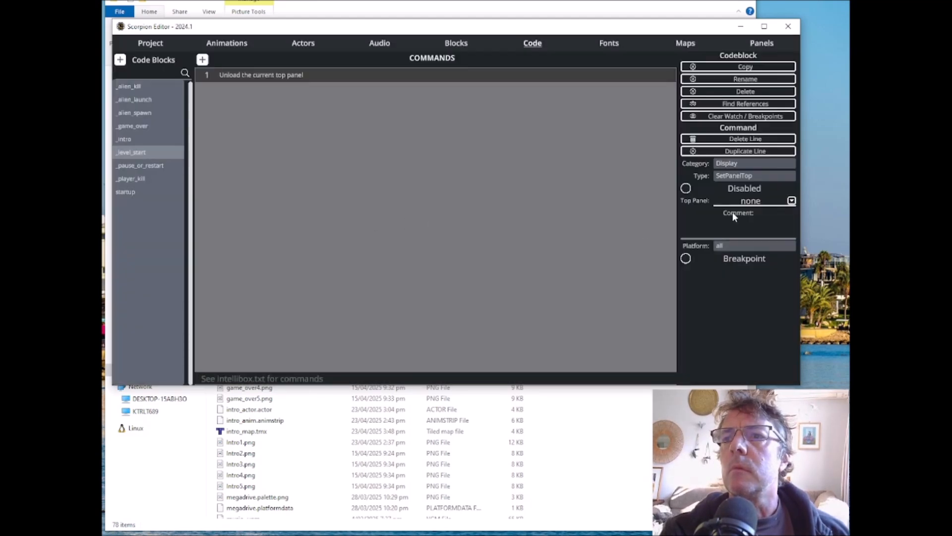
click(792, 201)
click(349, 87)
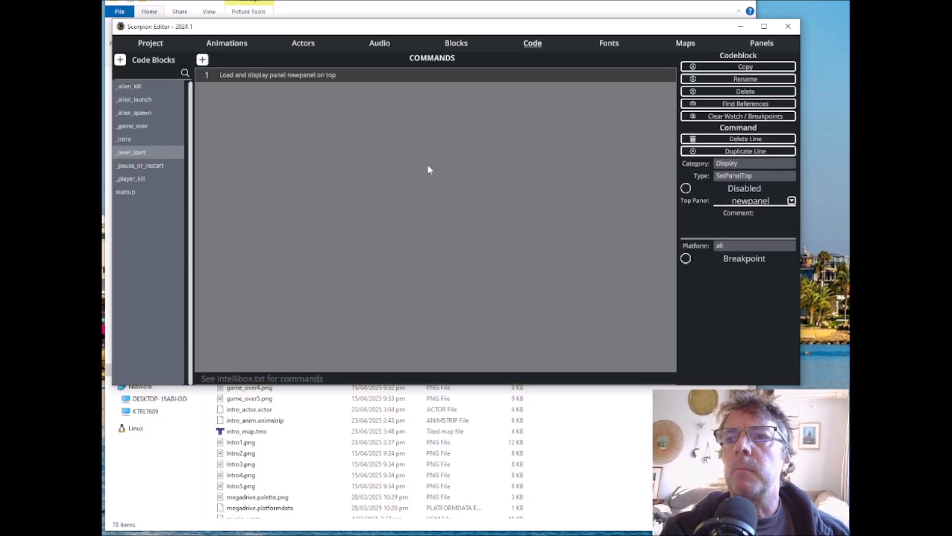
Step: Add an empty second command line to _level_start, leaving its command category at Base
click(202, 59)
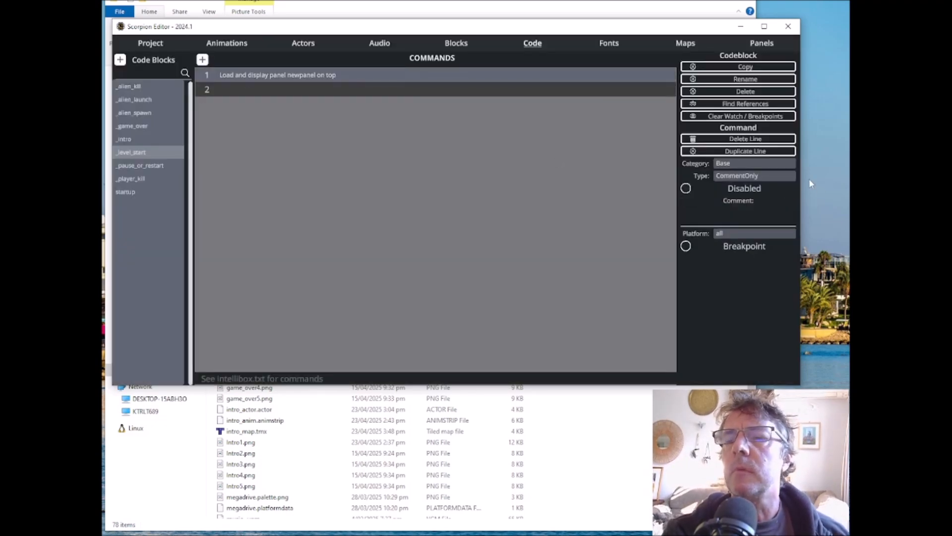
click(725, 163)
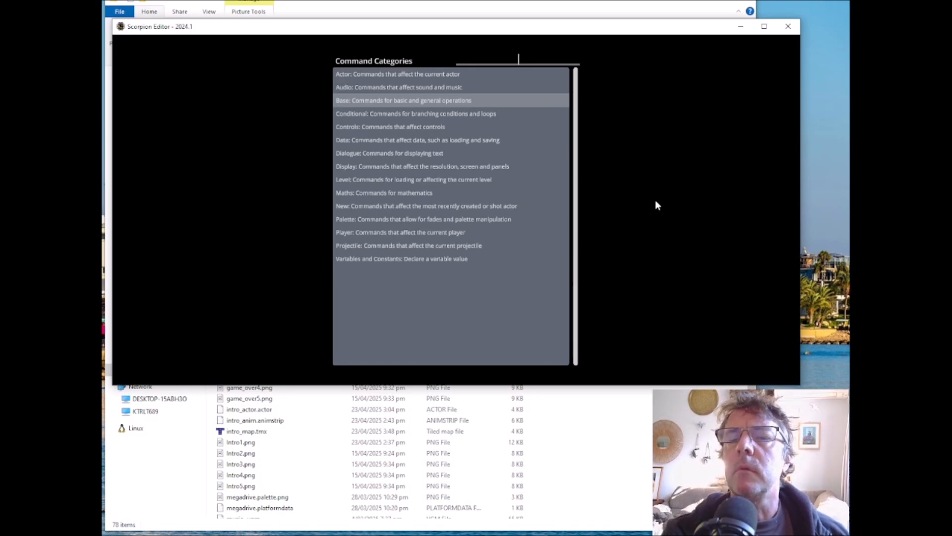
click(651, 256)
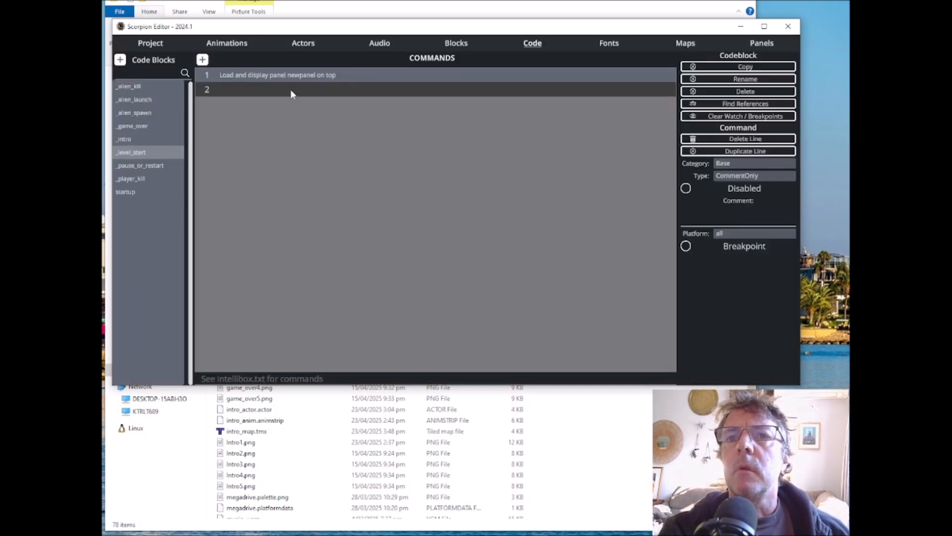
Step: Set new_map's startup event to _level_start
click(685, 42)
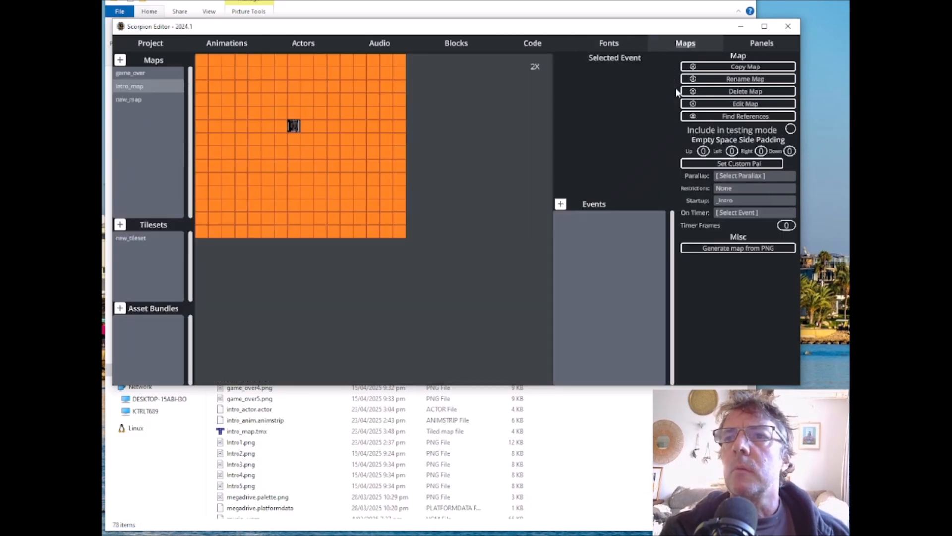
click(130, 99)
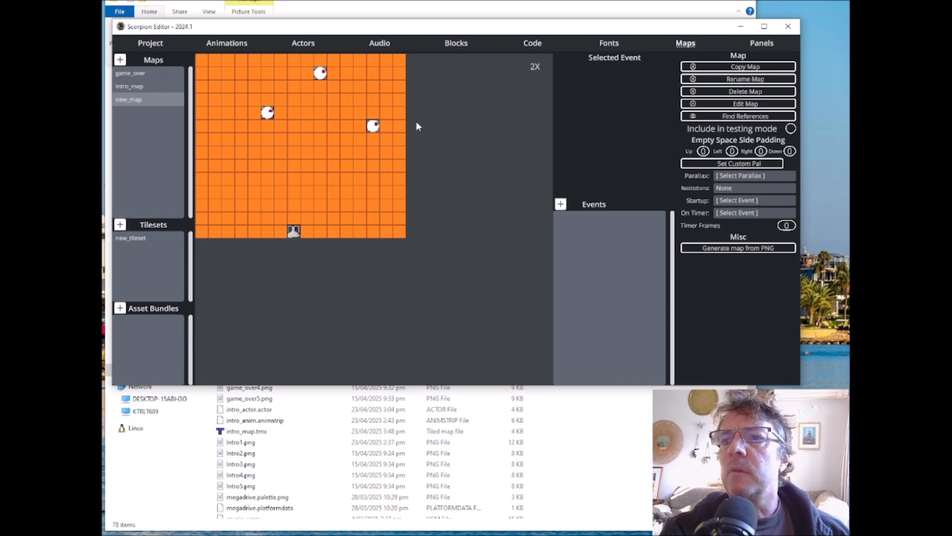
click(747, 201)
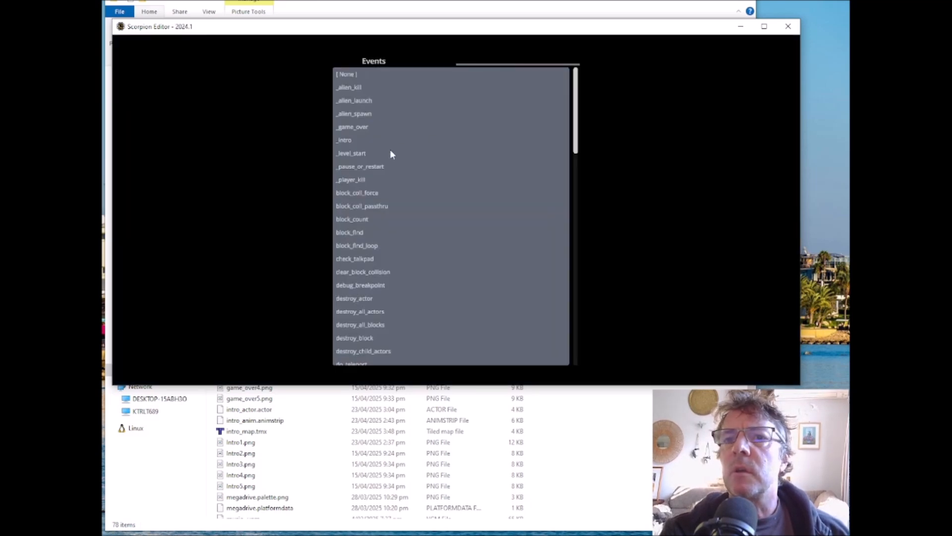
click(350, 153)
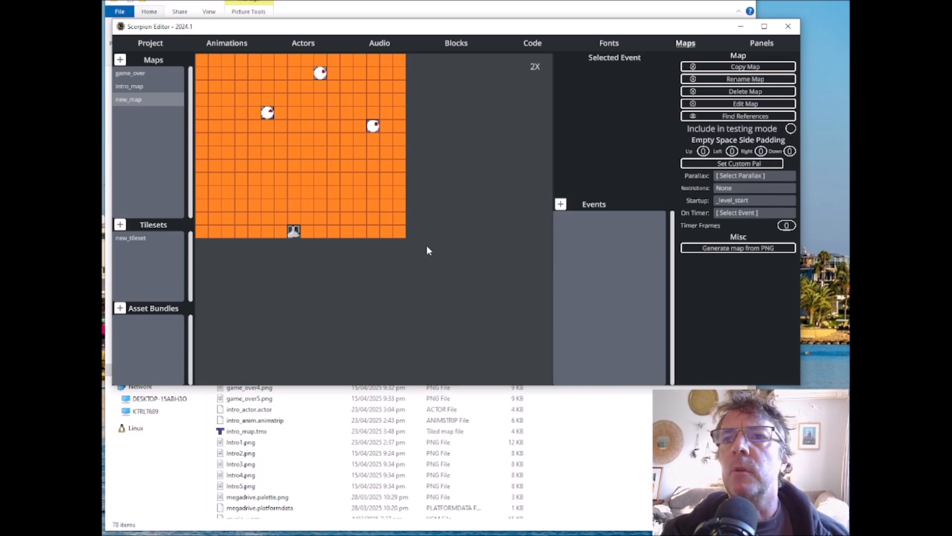
Step: Insert an empty command line as the first line of the _game_over code block, ahead of the 180-frame yield
click(131, 75)
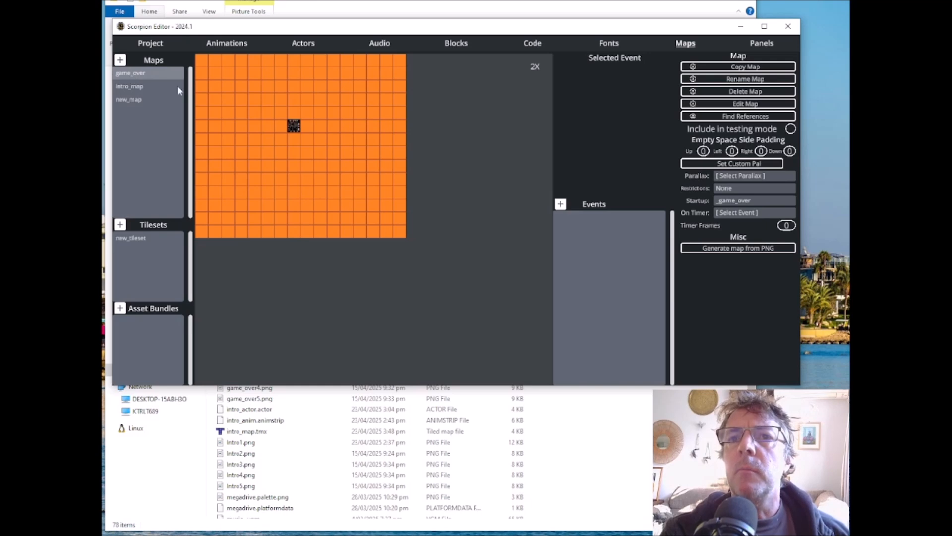
click(530, 44)
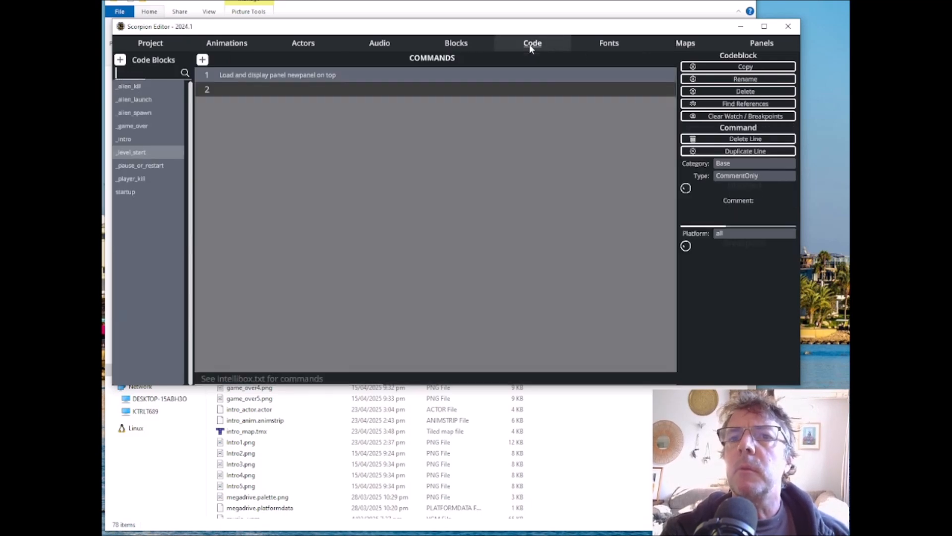
click(144, 126)
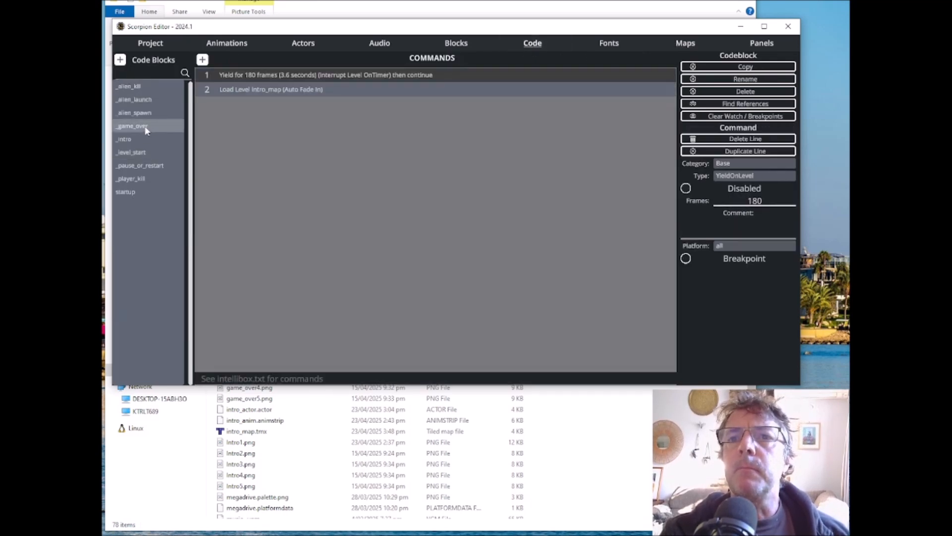
click(202, 60)
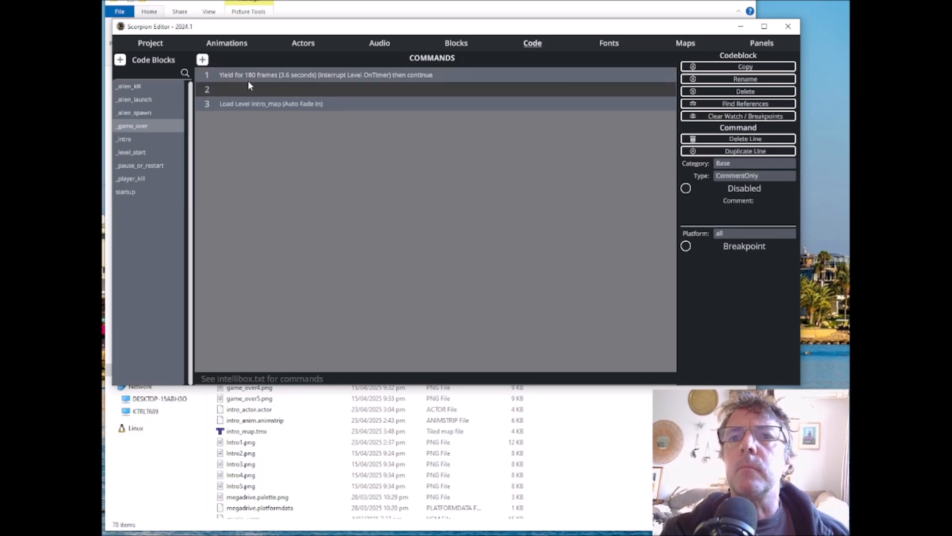
click(242, 74)
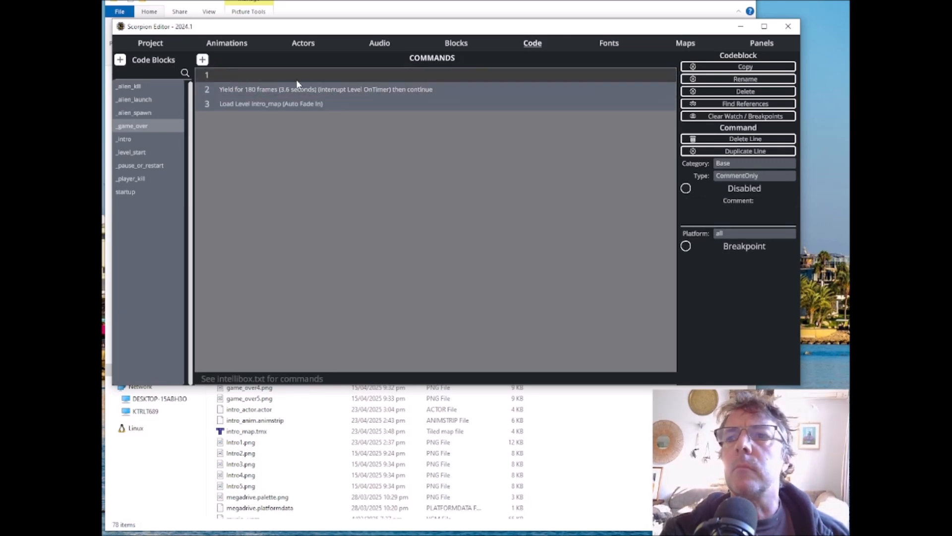
Step: Make the empty first line of _game_over a Display command of type Panel Top that loads newpanel
click(729, 163)
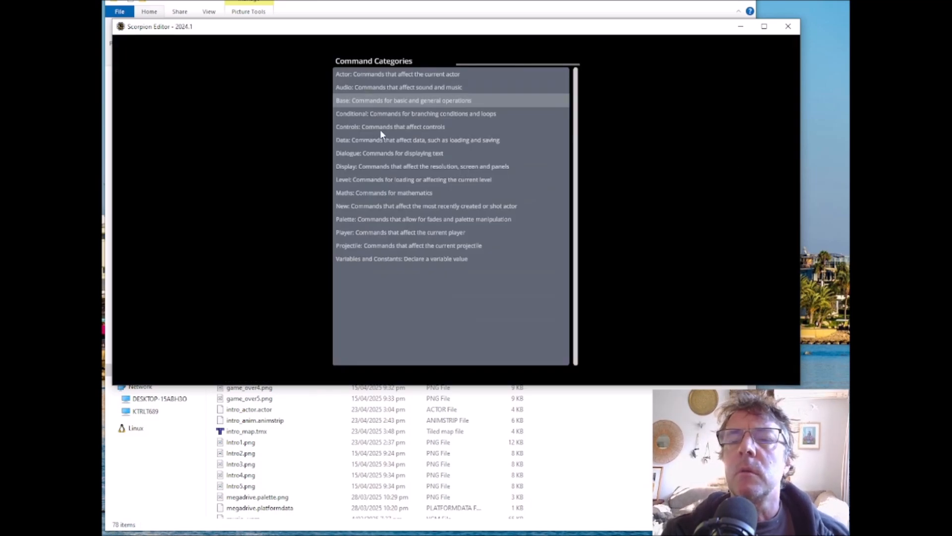
click(402, 172)
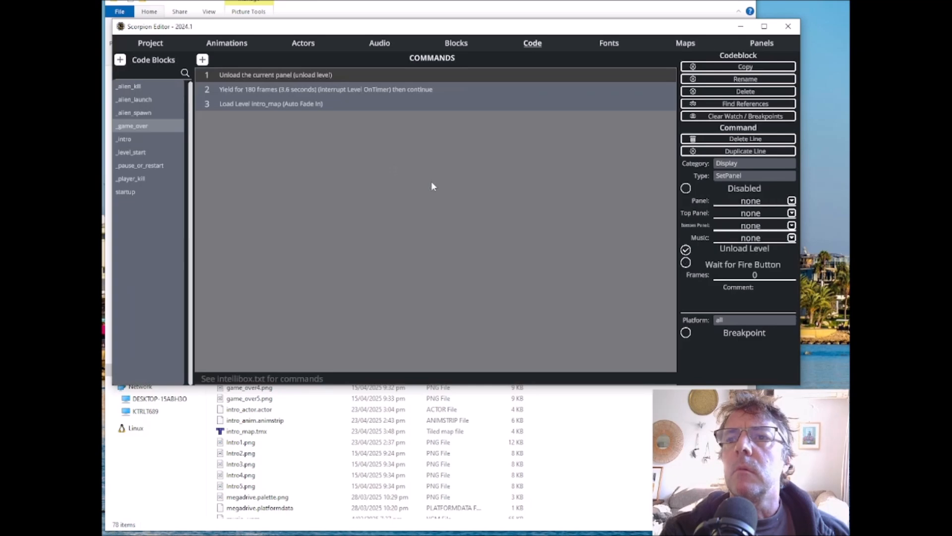
click(742, 175)
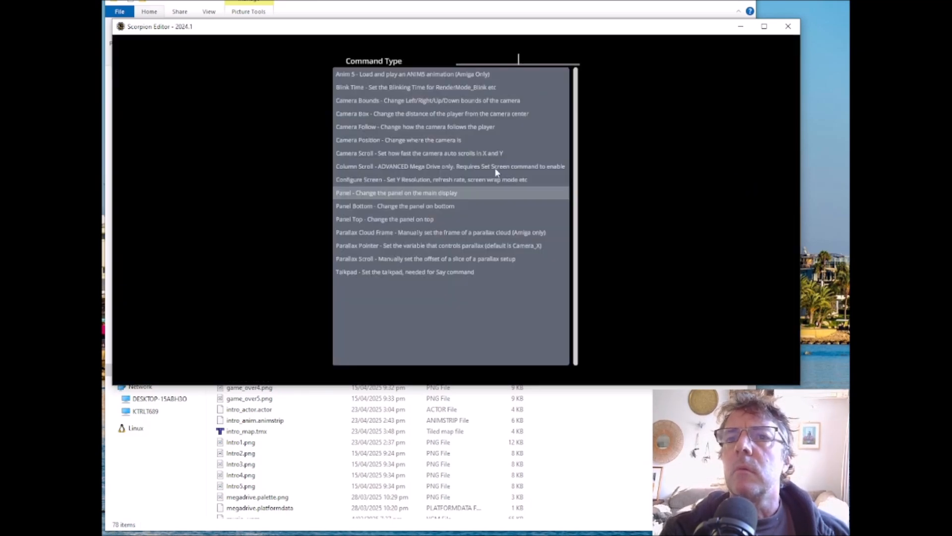
click(375, 217)
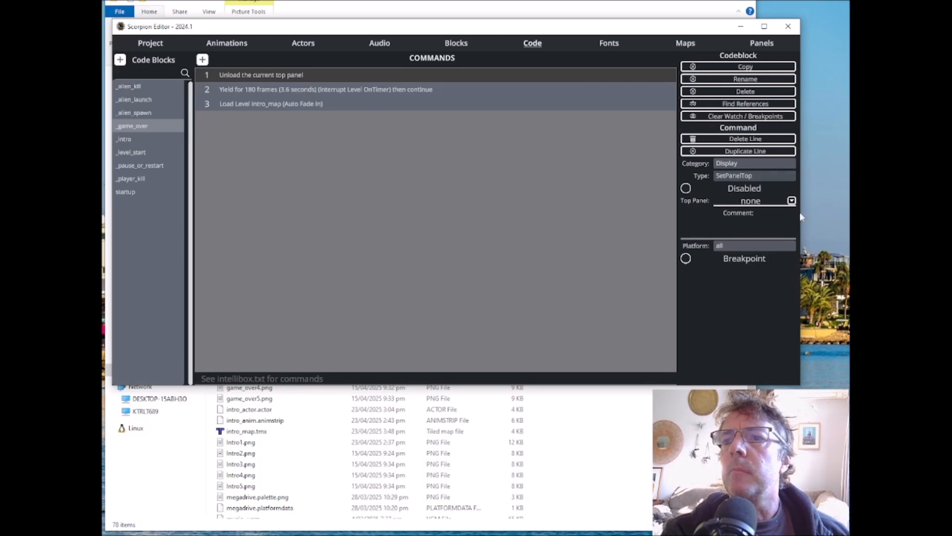
click(791, 200)
click(354, 89)
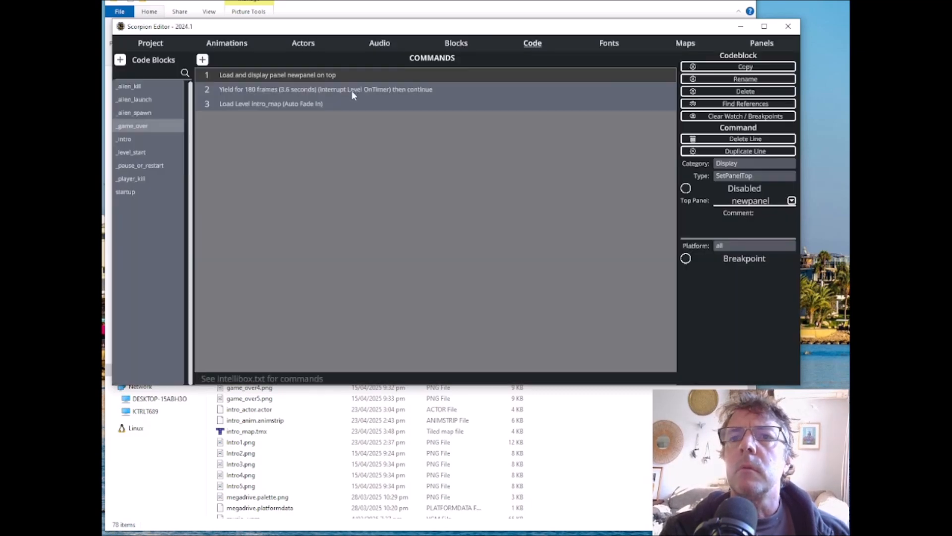
Step: Add a Dialogue Print command as line 2 of _game_over, with its panel slot set to the top panel
click(202, 60)
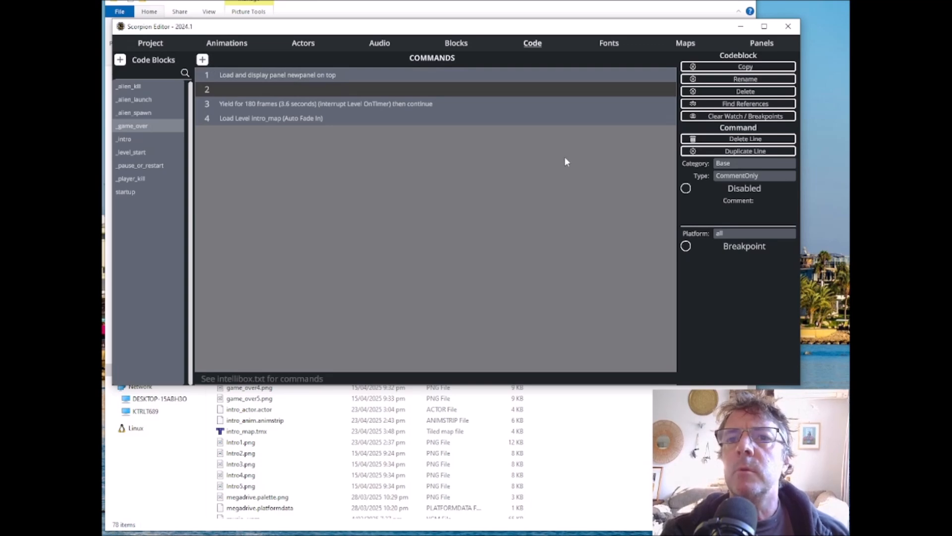
click(737, 165)
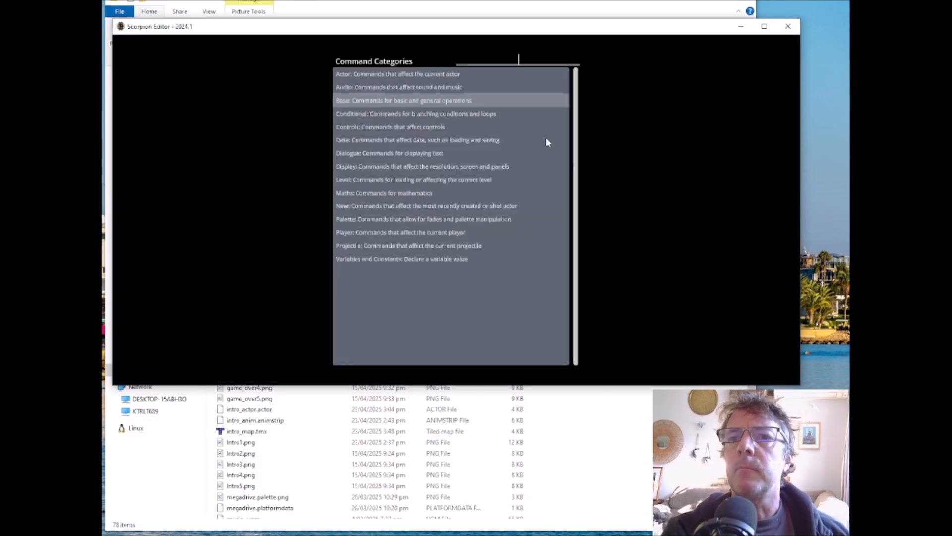
click(394, 153)
click(733, 177)
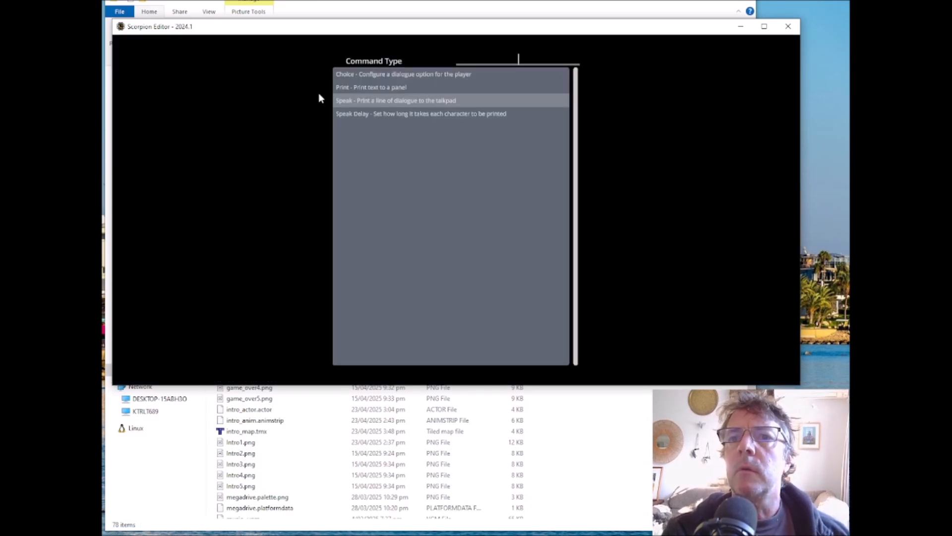
click(369, 88)
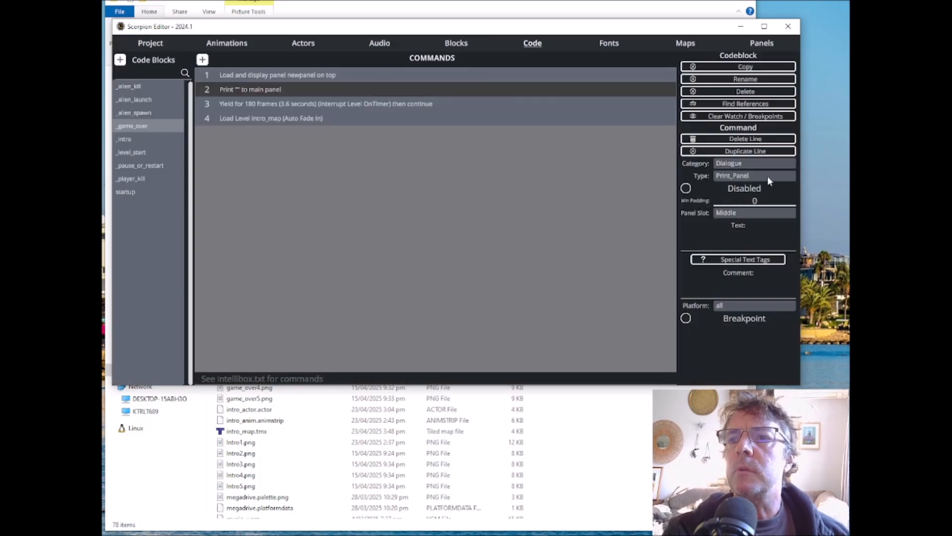
click(735, 215)
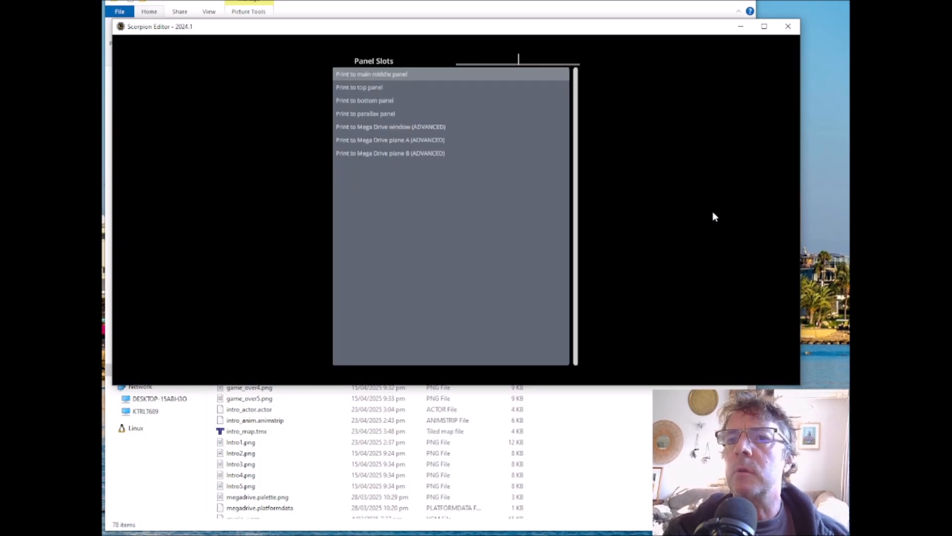
click(364, 89)
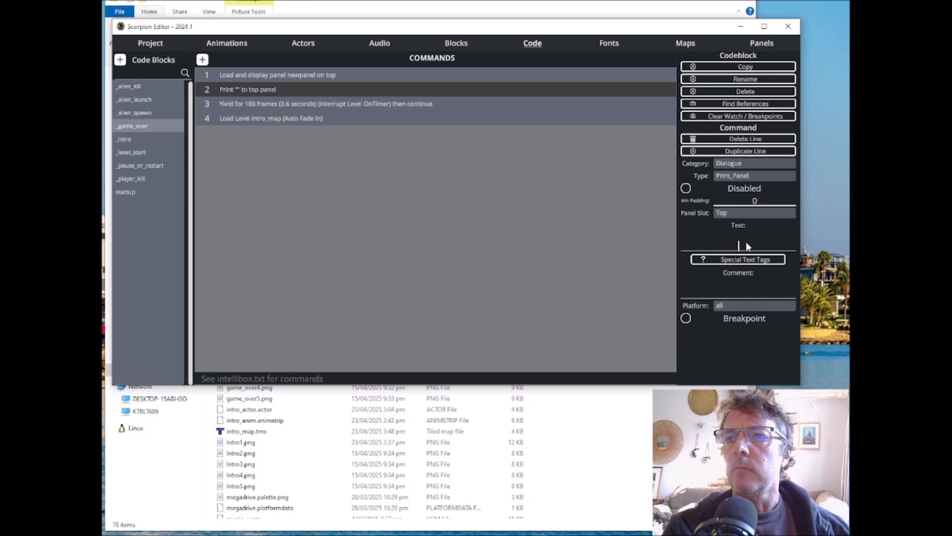
Step: Set the Print command's text to "<X72><Y164>YOU SCORED 100"
click(757, 236)
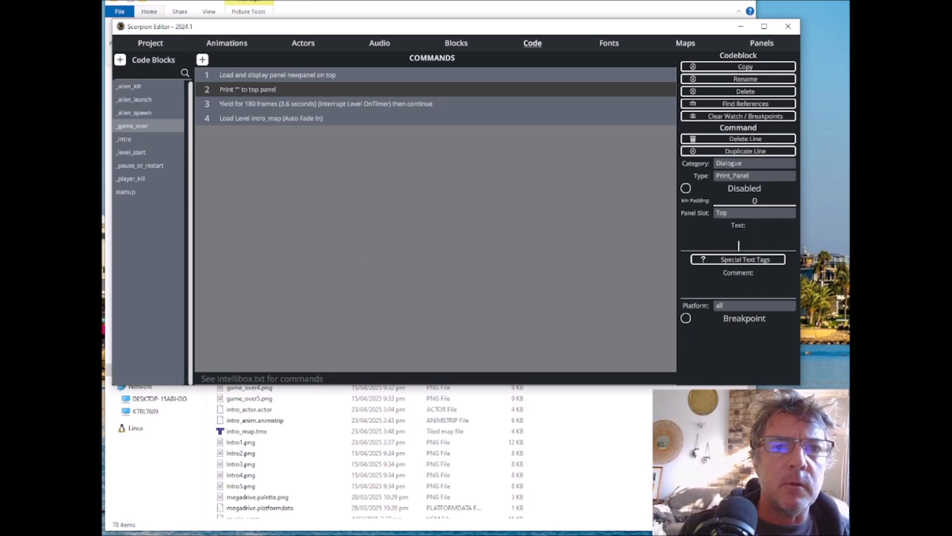
key(alt+Tab)
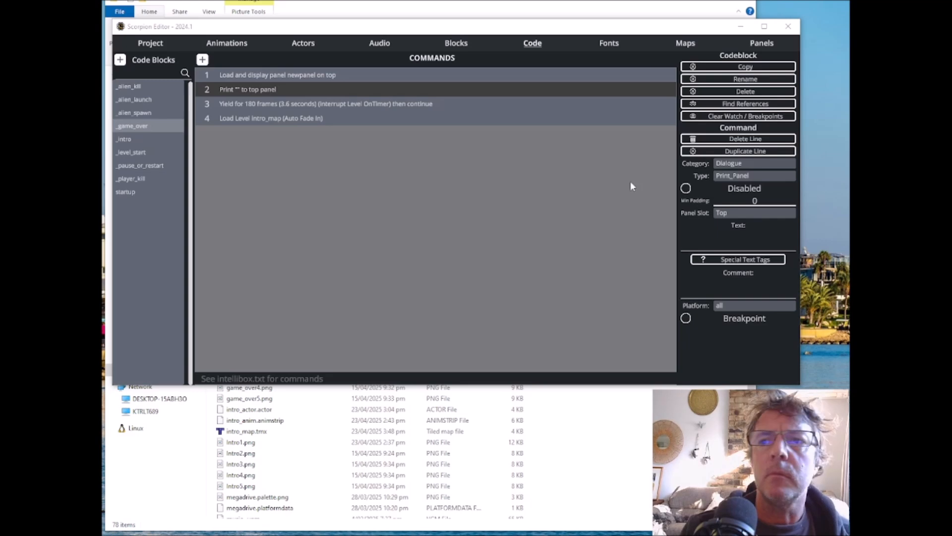
click(727, 240)
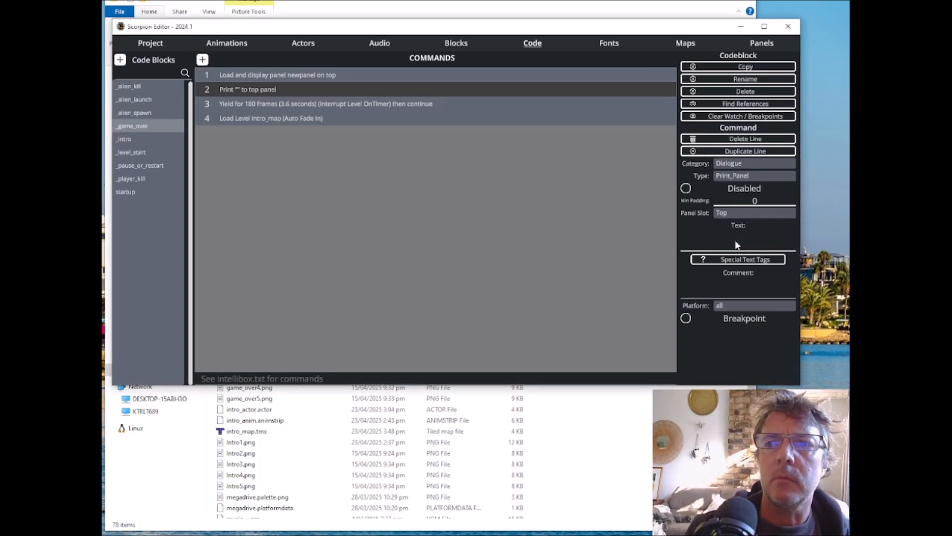
text(<X72)
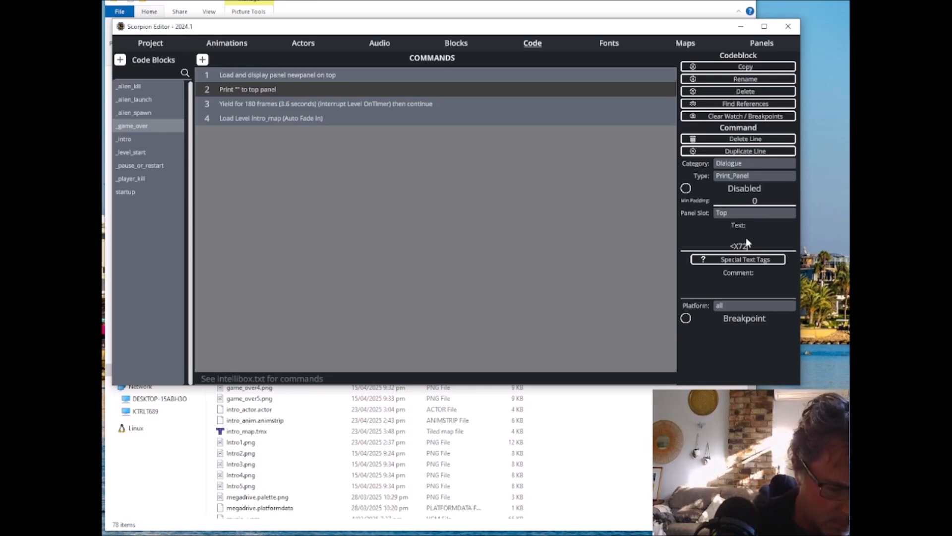
text(><)
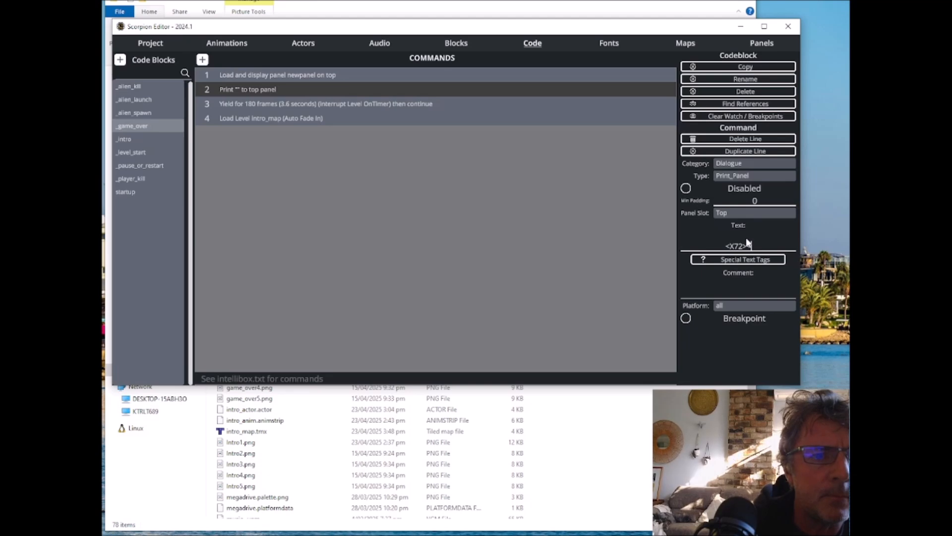
text(Y164)
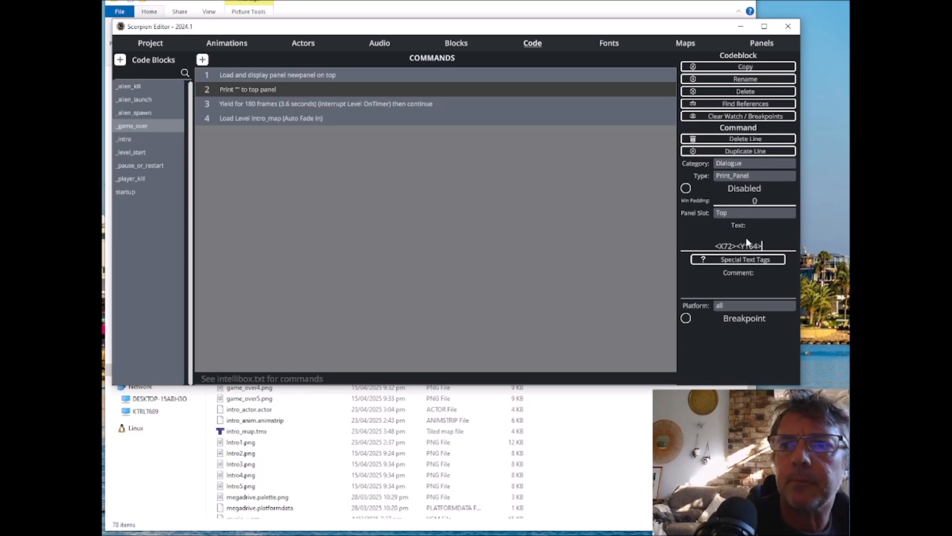
text(>)
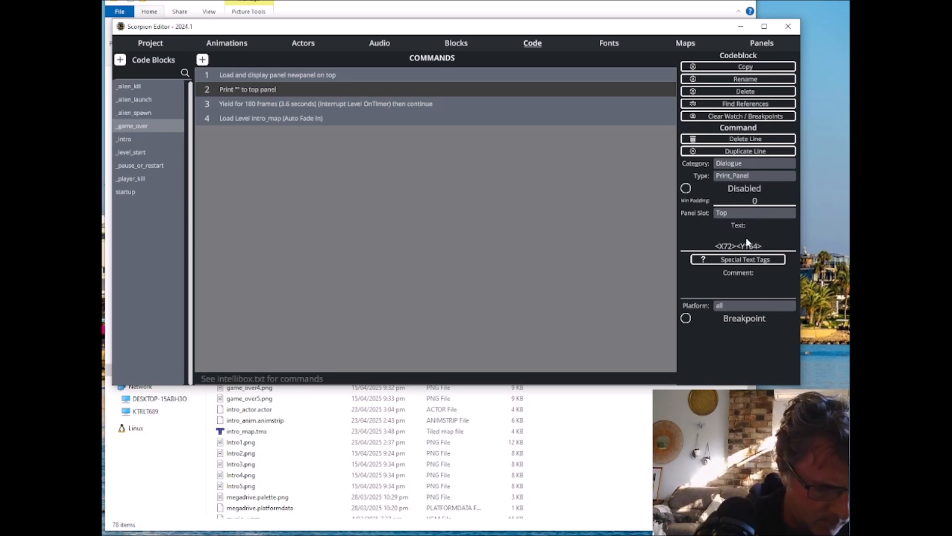
text(YOU SCO)
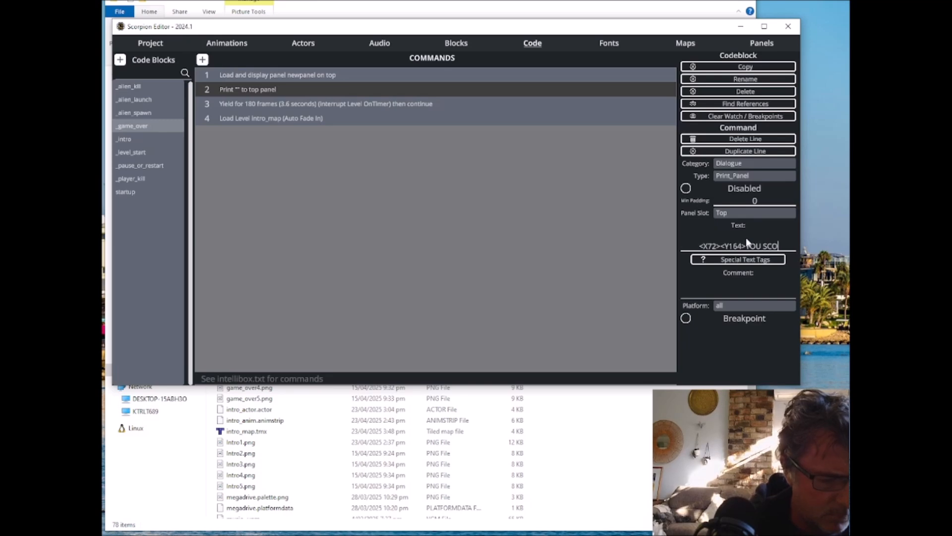
text(RD)
key(BackSpace)
text(ED)
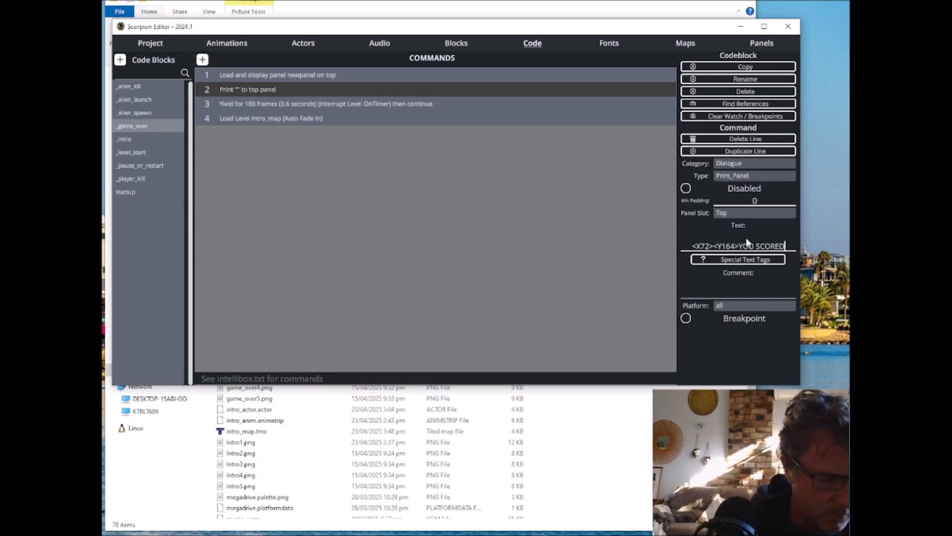
text( 100)
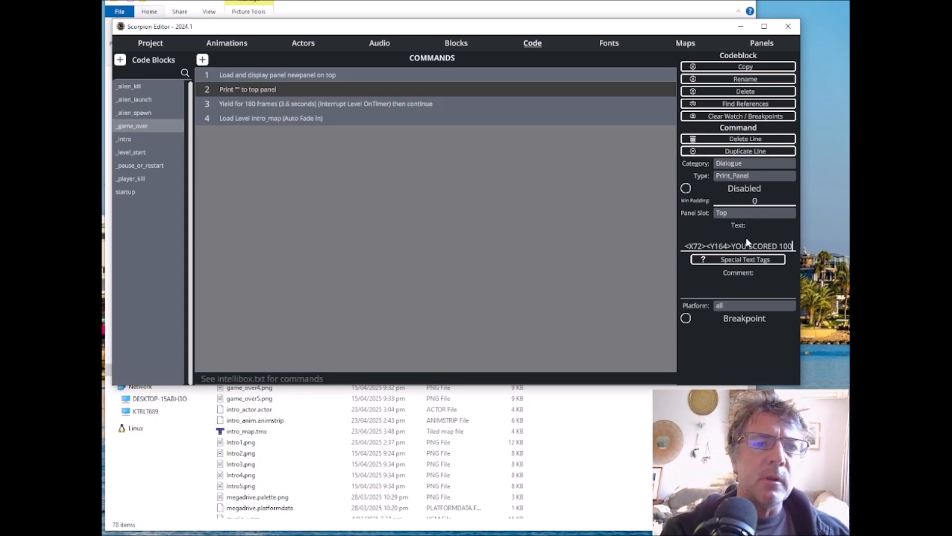
click(707, 338)
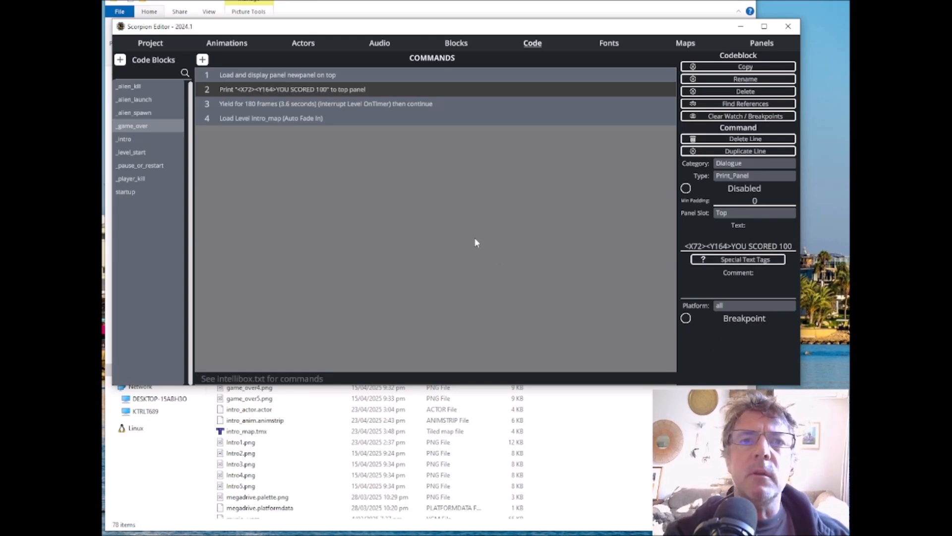
Step: Compile the project, run it in the BlastEm emulator, and move the game window over the editor
click(146, 43)
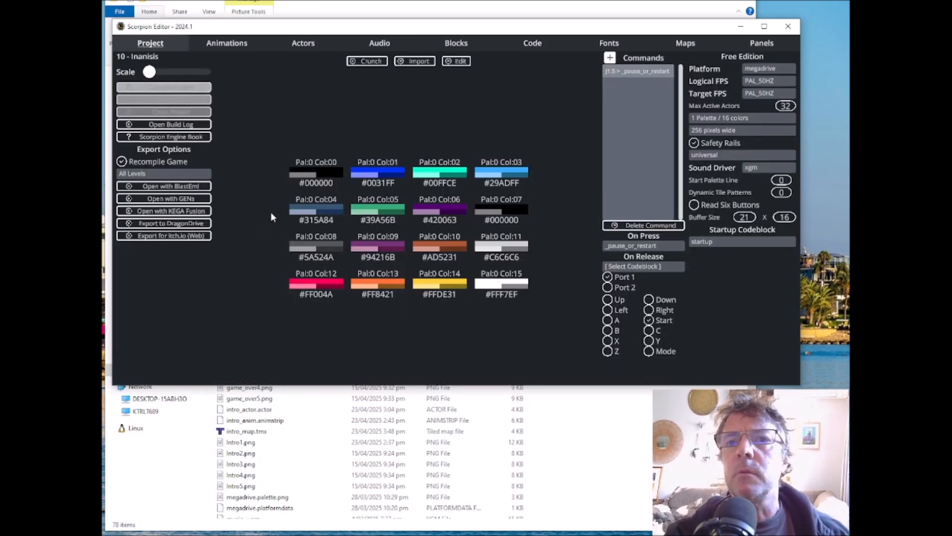
click(171, 186)
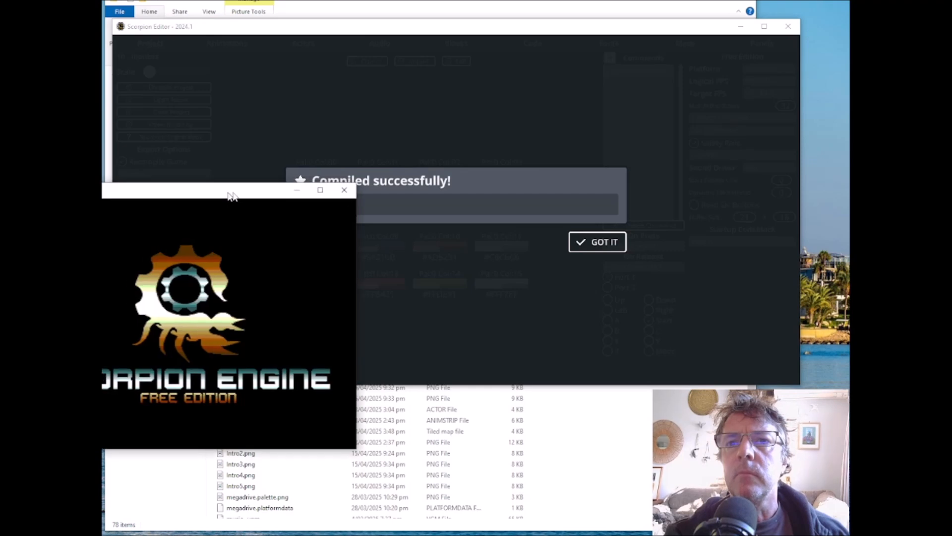
drag(222, 194, 451, 74)
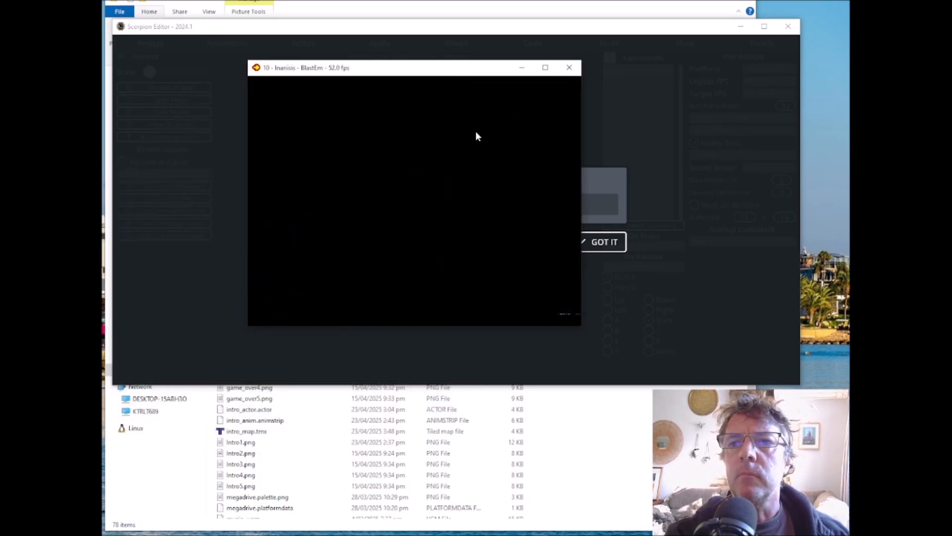
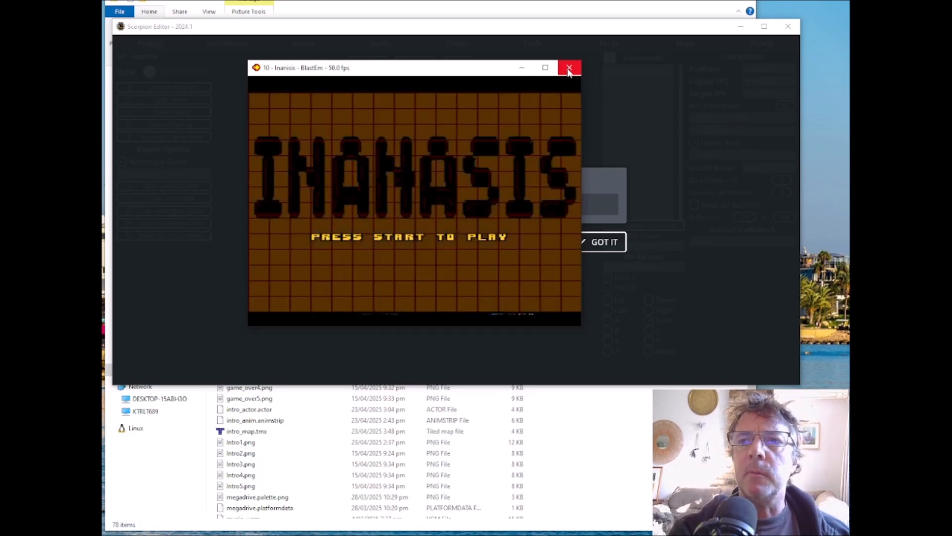
Step: Close the running game, dismiss the compile message, and return to the project's code blocks
click(569, 70)
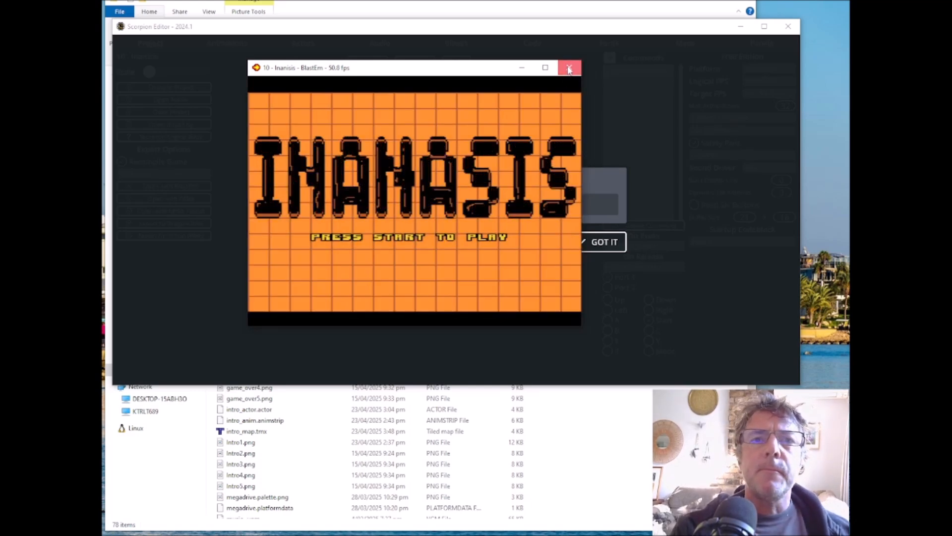
click(597, 242)
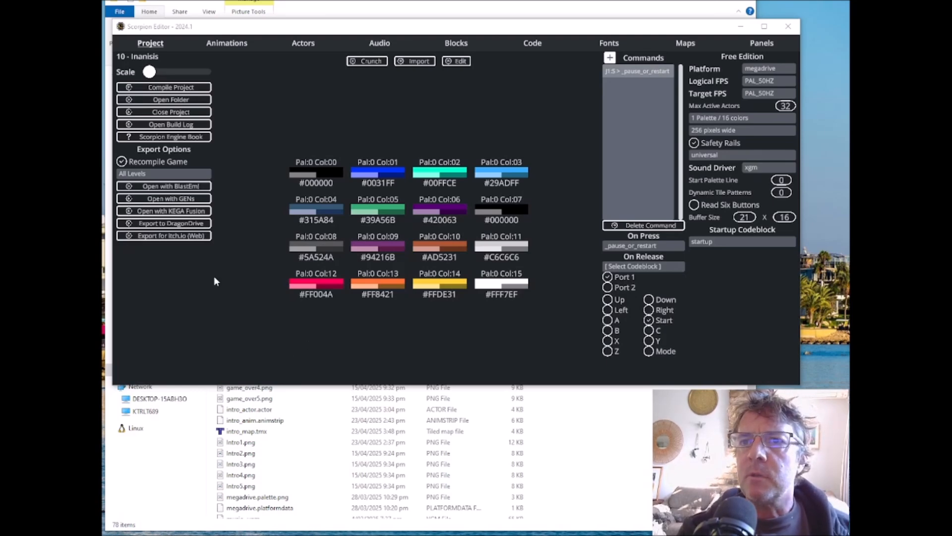
click(532, 43)
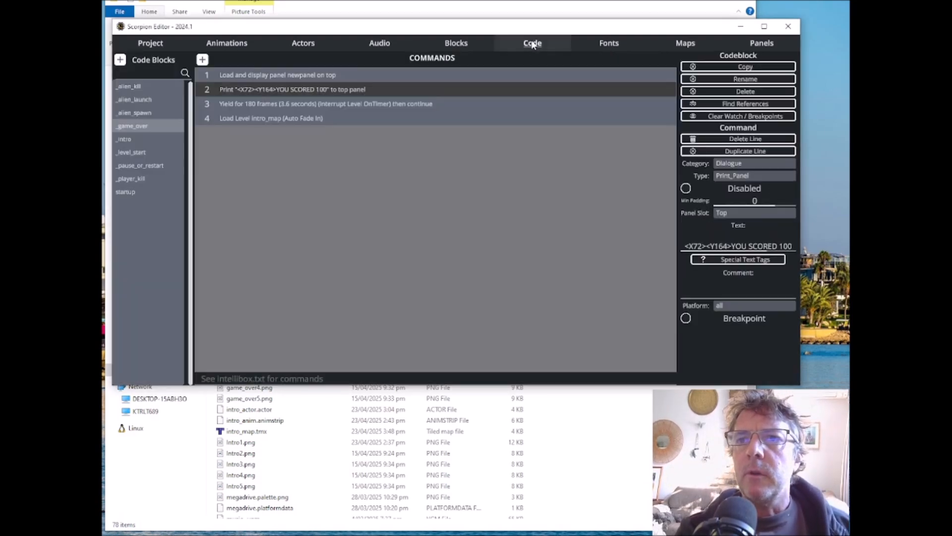
Step: Duplicate the _random variable declaration in the startup code block and rename the copy _score
click(130, 192)
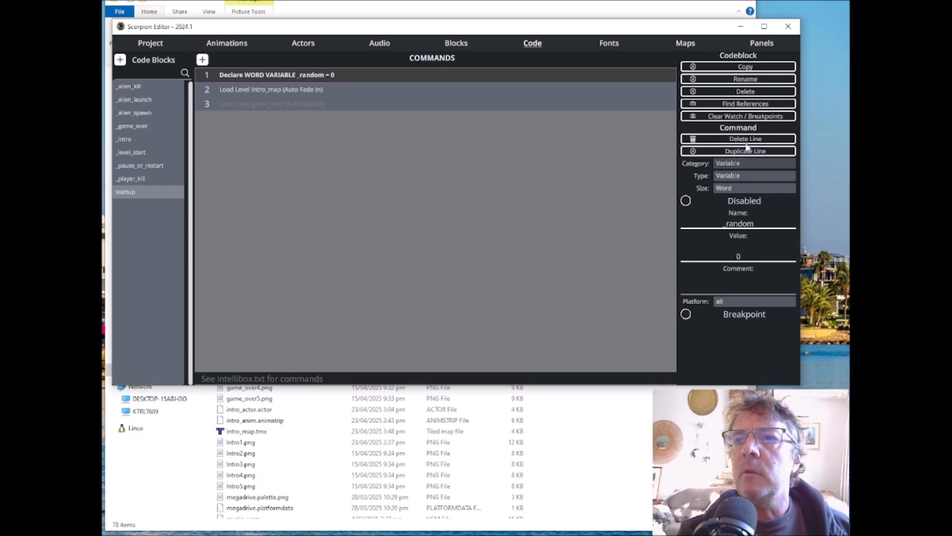
click(750, 151)
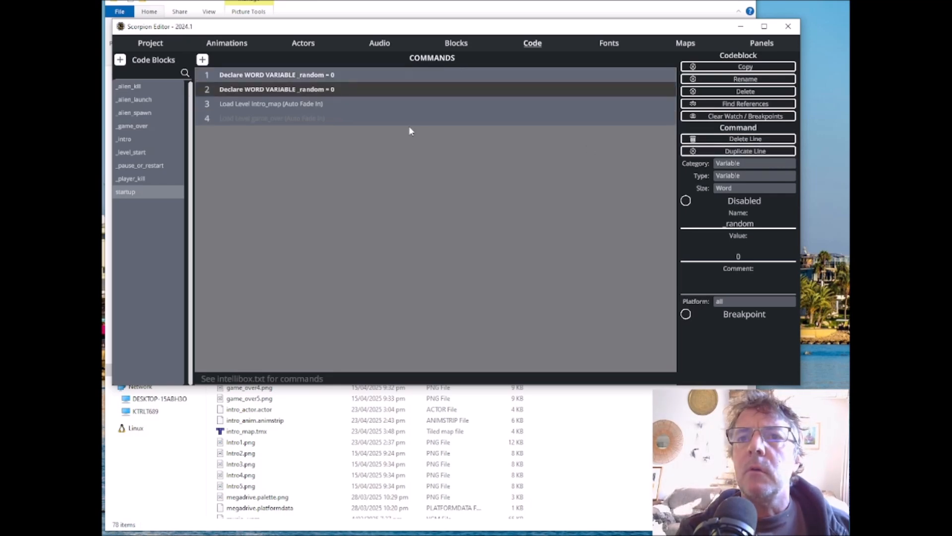
double_click(748, 223)
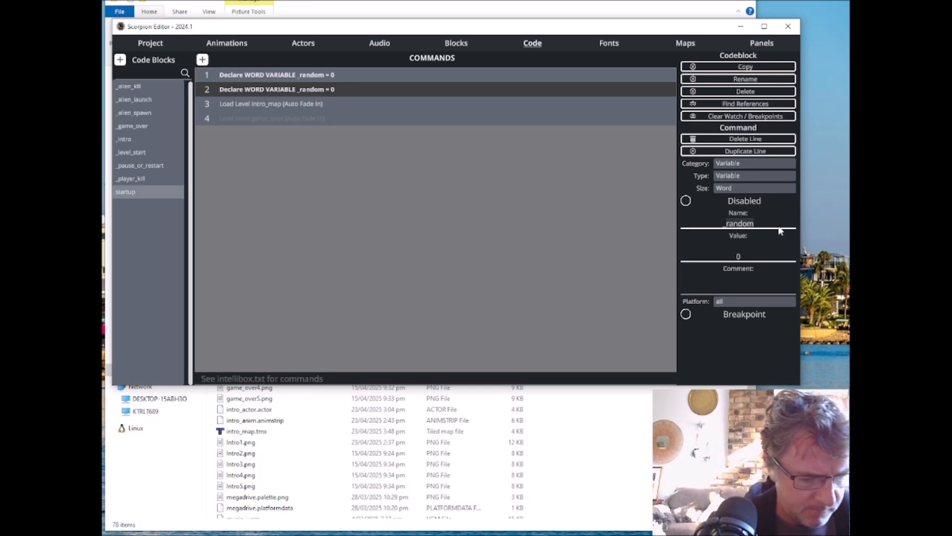
text(sco)
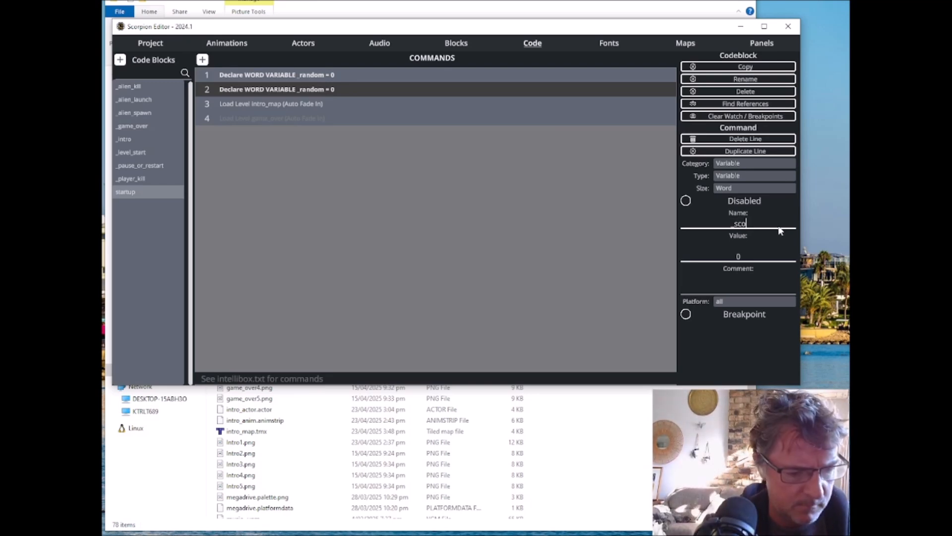
text(re)
key(Return)
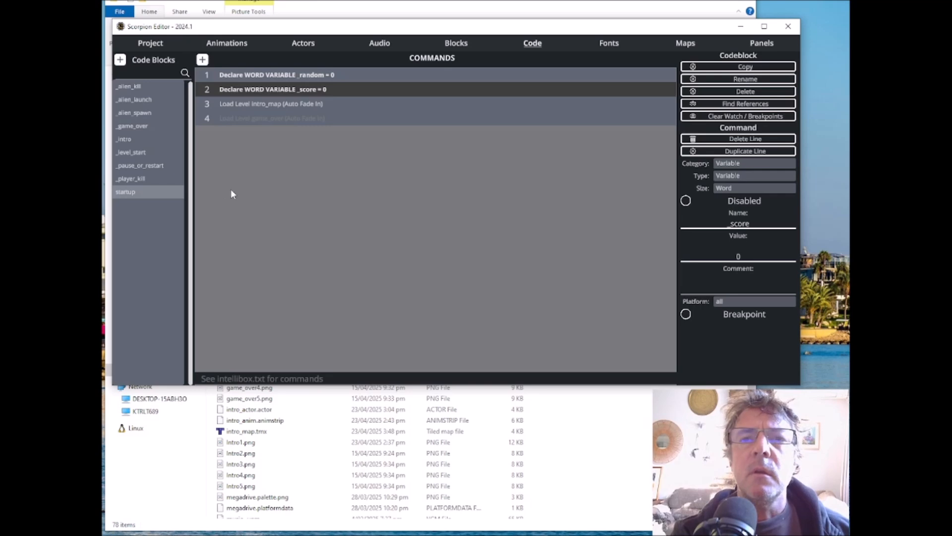
Step: Add a Set Variable command to _alien_kill as line 3, directly after the Change Actor command
click(132, 86)
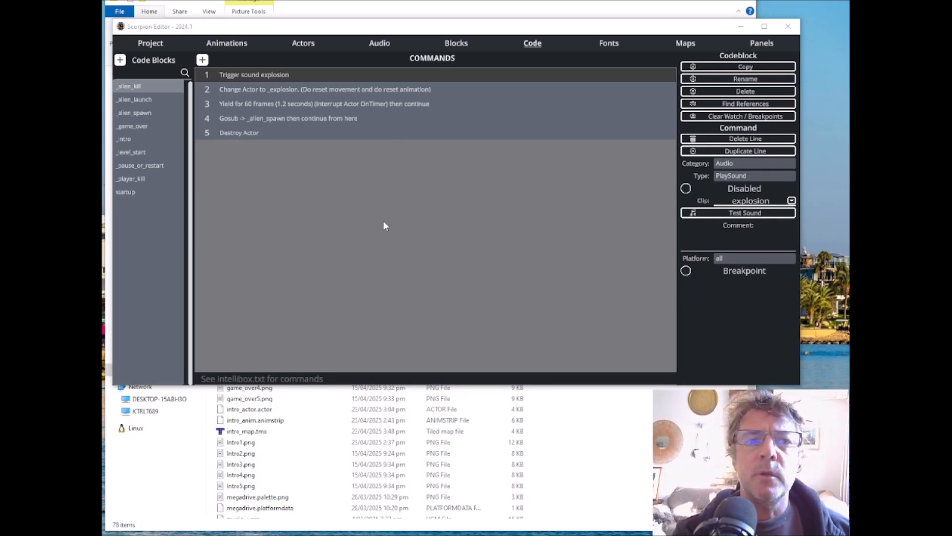
click(202, 60)
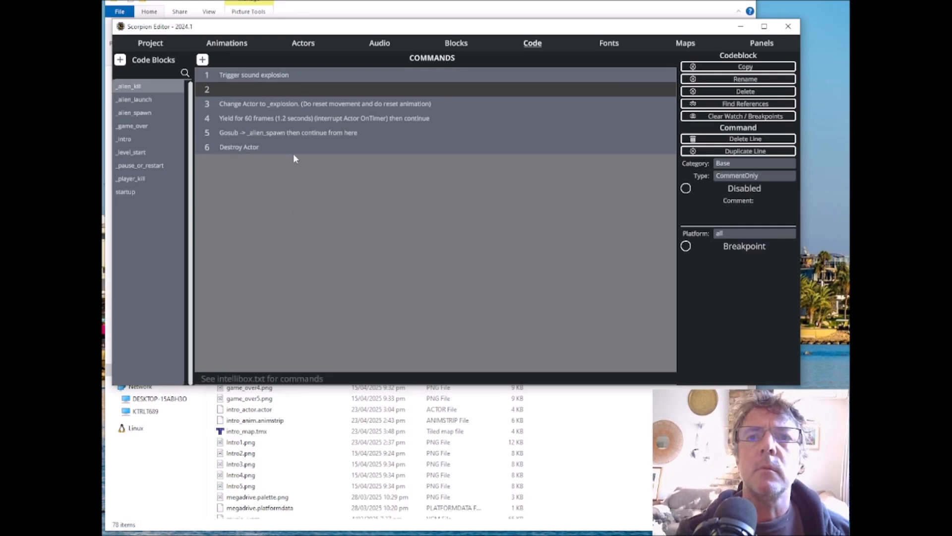
drag(252, 102, 264, 86)
click(237, 104)
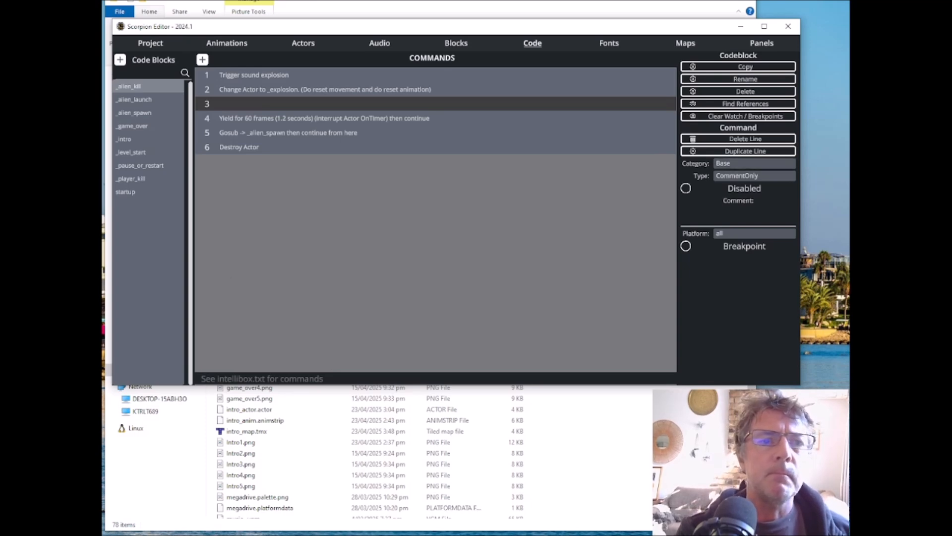
click(733, 178)
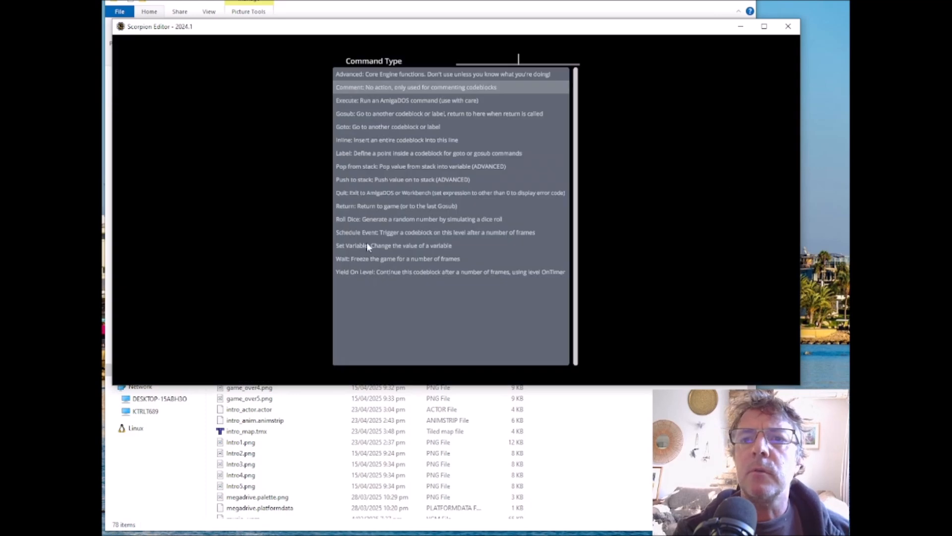
click(367, 244)
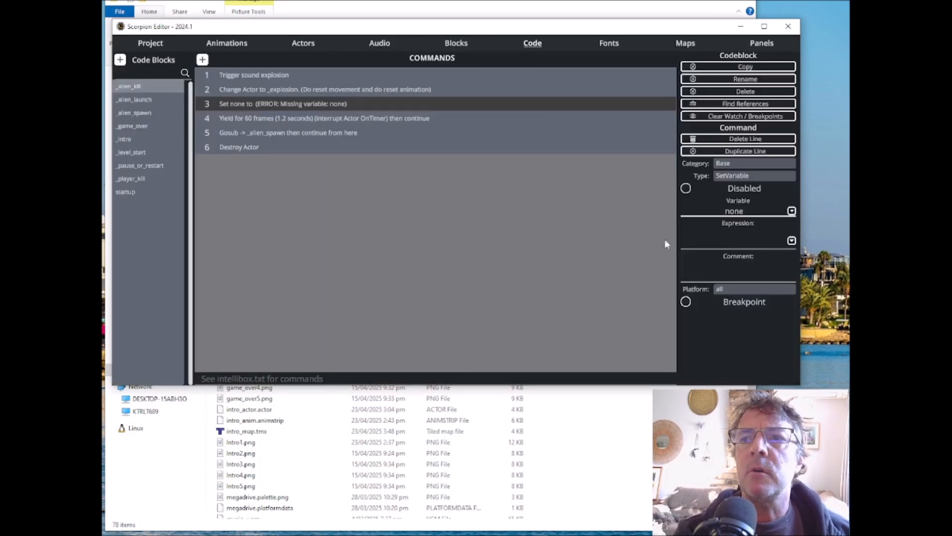
Step: Make the Set Variable command target _score with the expression "_score + 10"
click(791, 211)
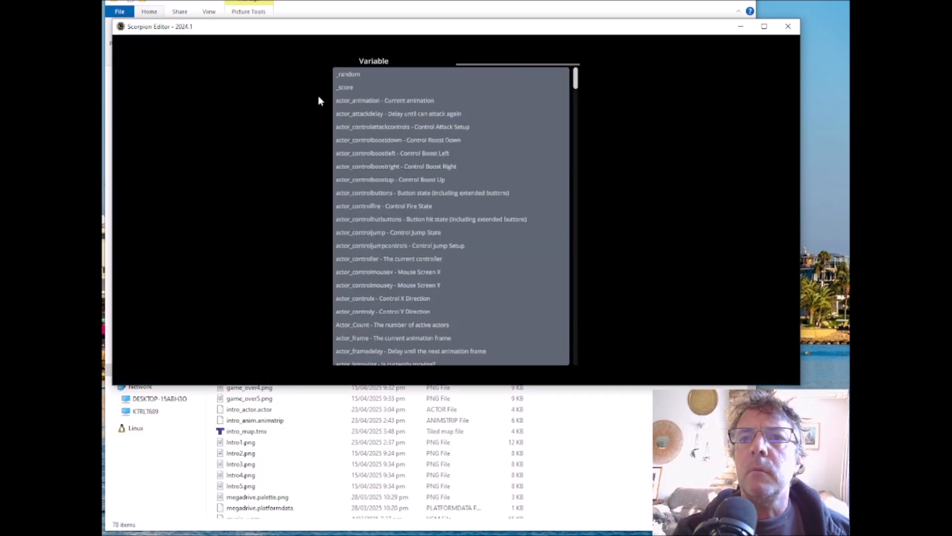
click(346, 88)
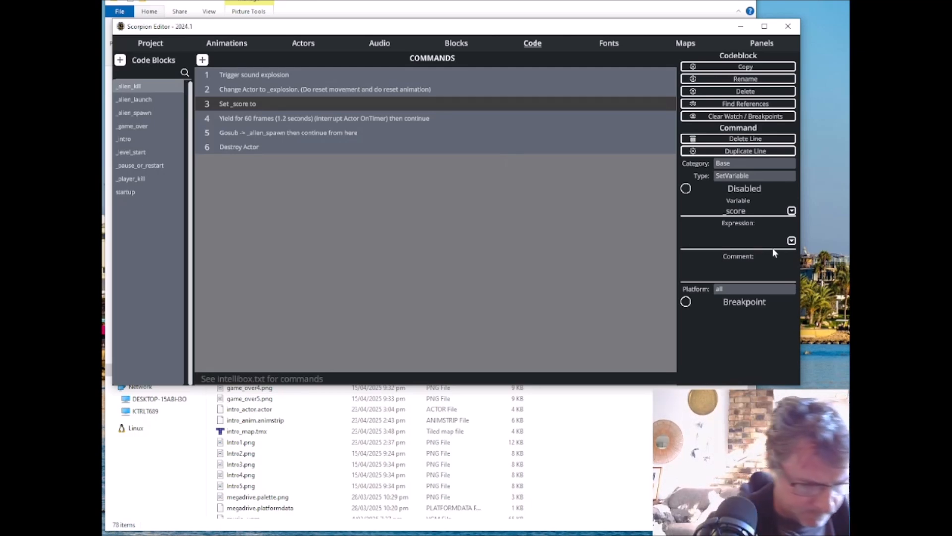
text(_scor)
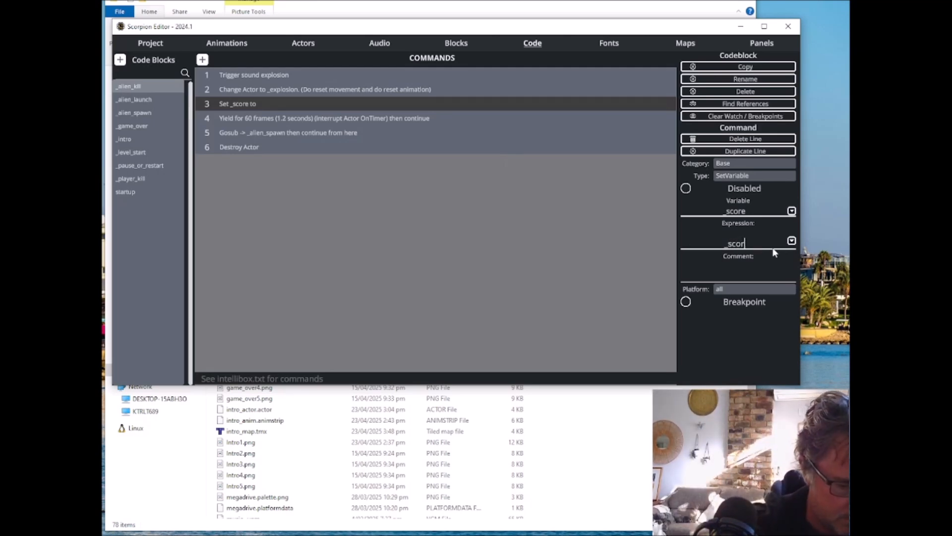
text(e +)
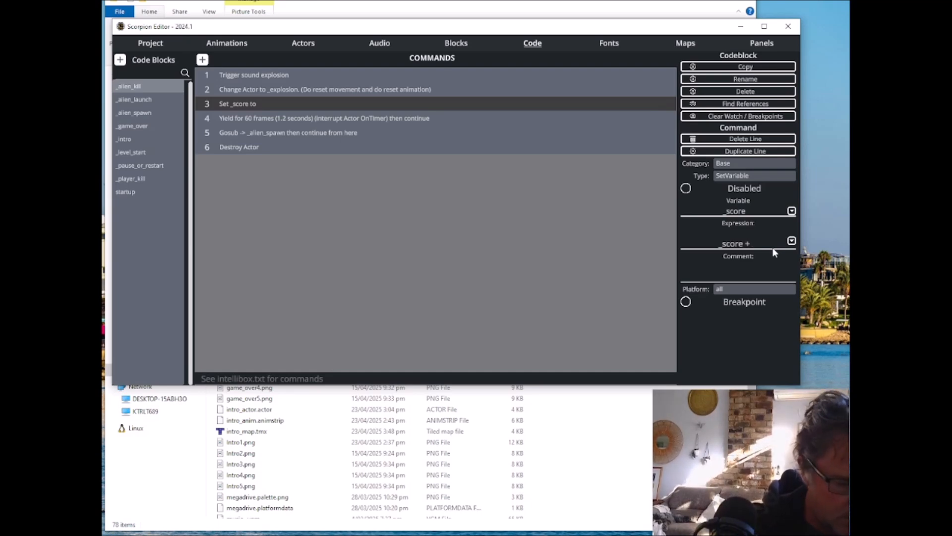
text( 10)
key(Return)
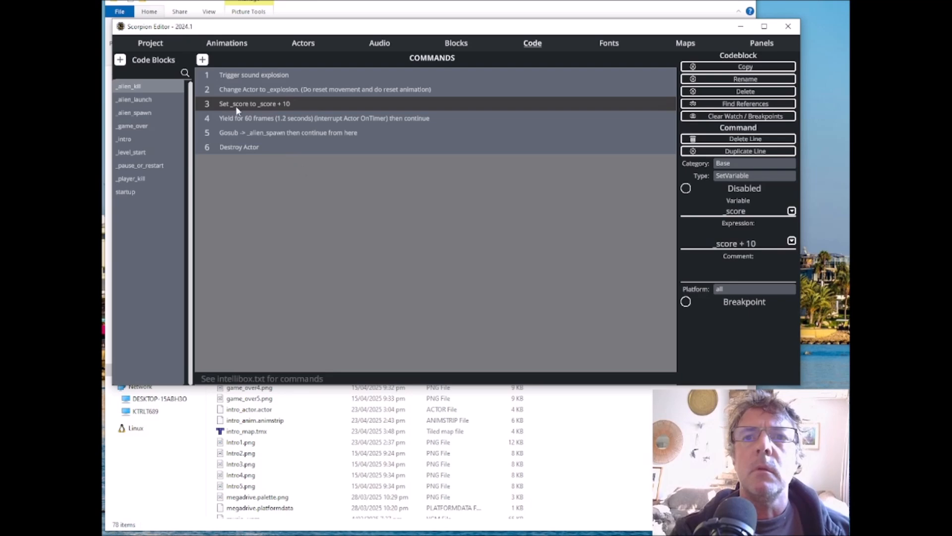
Step: Add a Dialogue Print command as line 4 of _alien_kill, with its panel slot set to the top panel
click(202, 60)
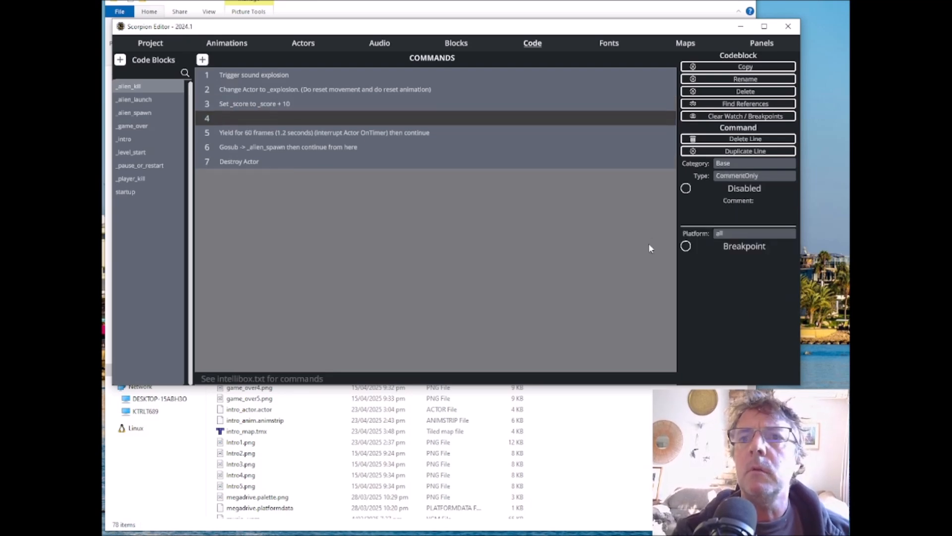
click(739, 163)
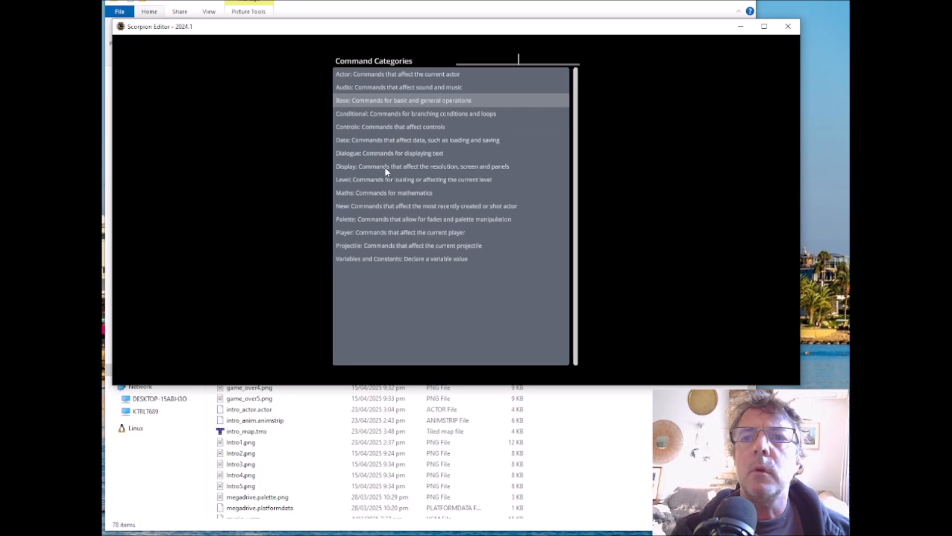
click(386, 153)
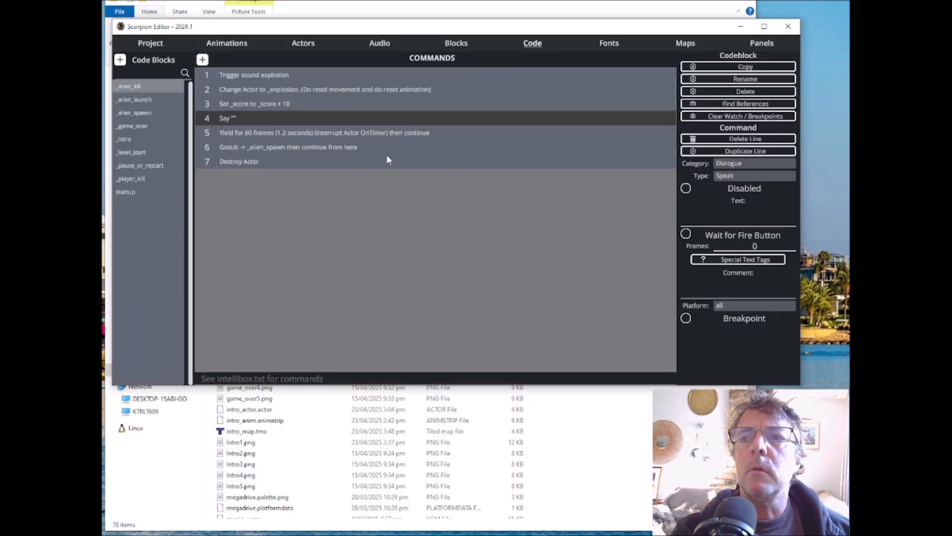
click(736, 177)
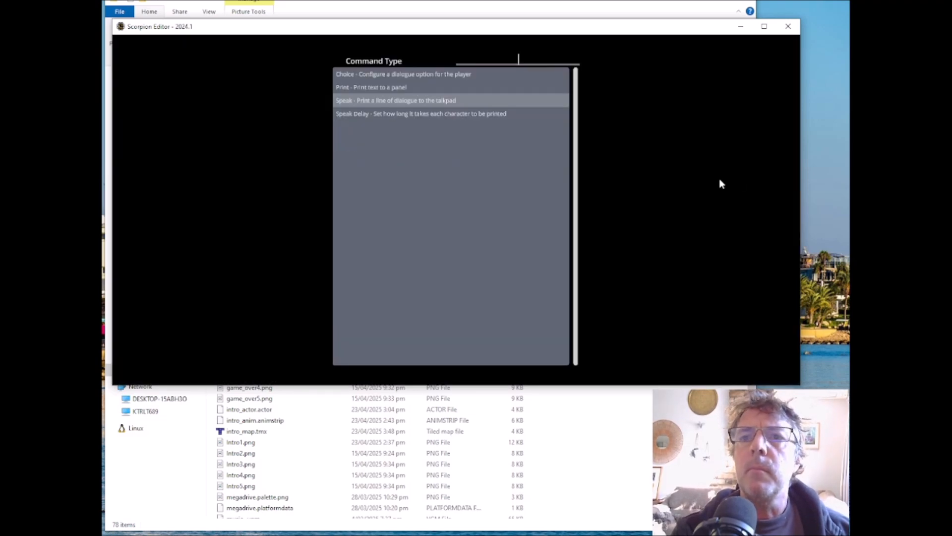
click(376, 88)
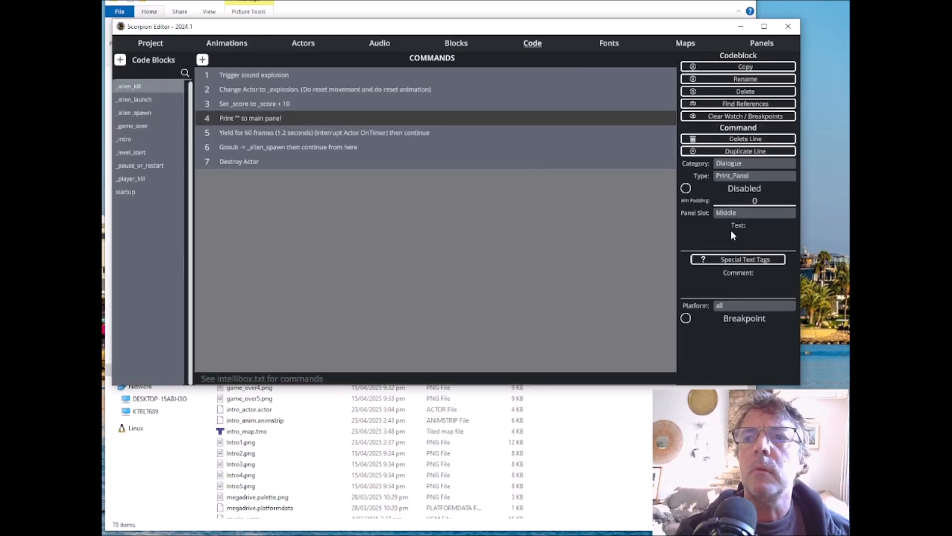
click(740, 212)
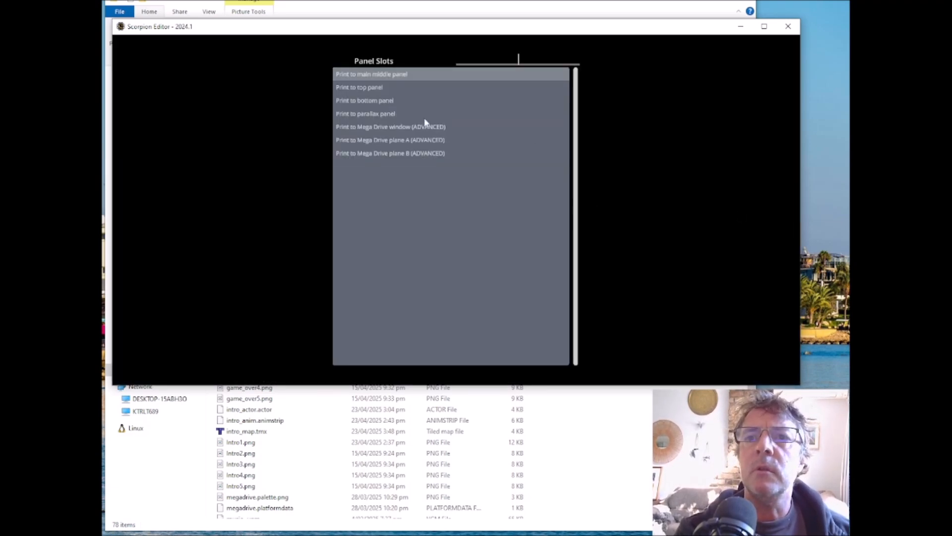
click(367, 88)
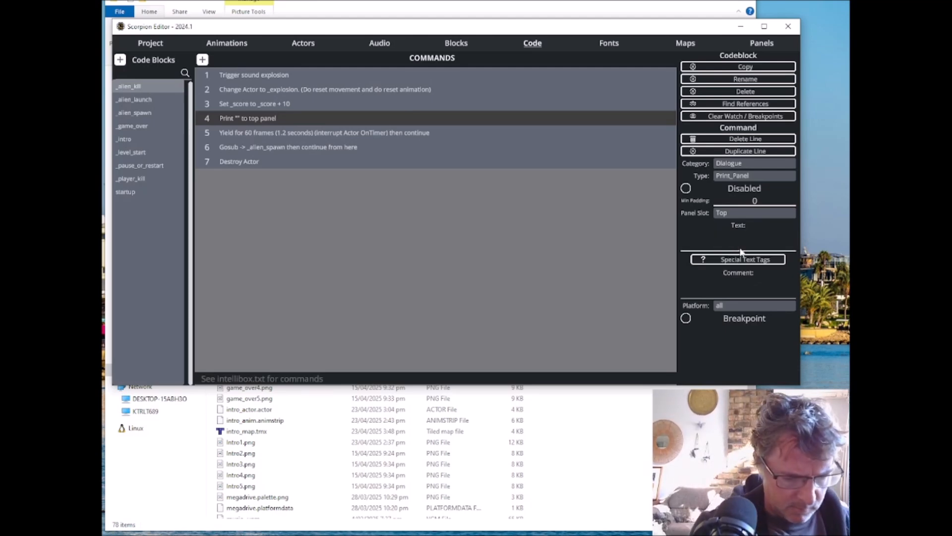
Step: Set the text of _alien_kill's Print Panel command to "<X8><Y8>{_score}"
text(<X*)
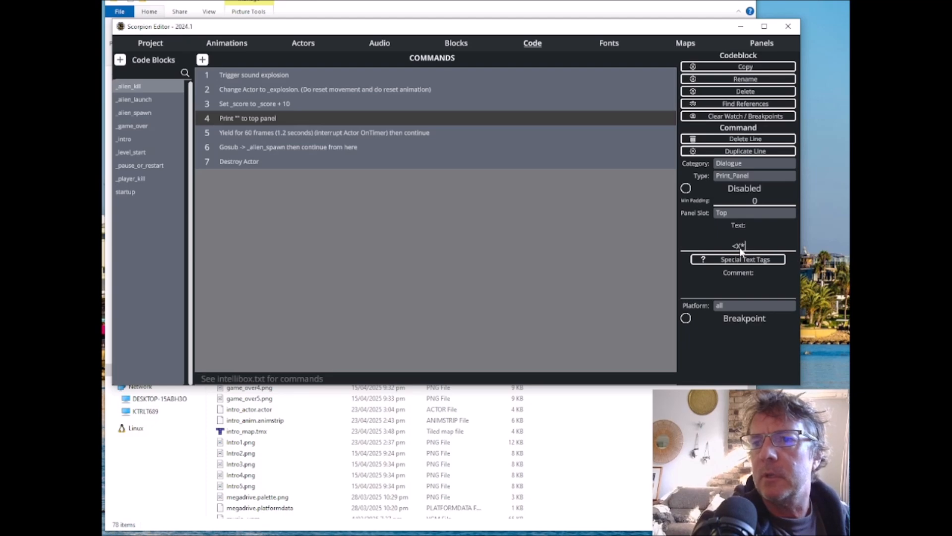
key(BackSpace)
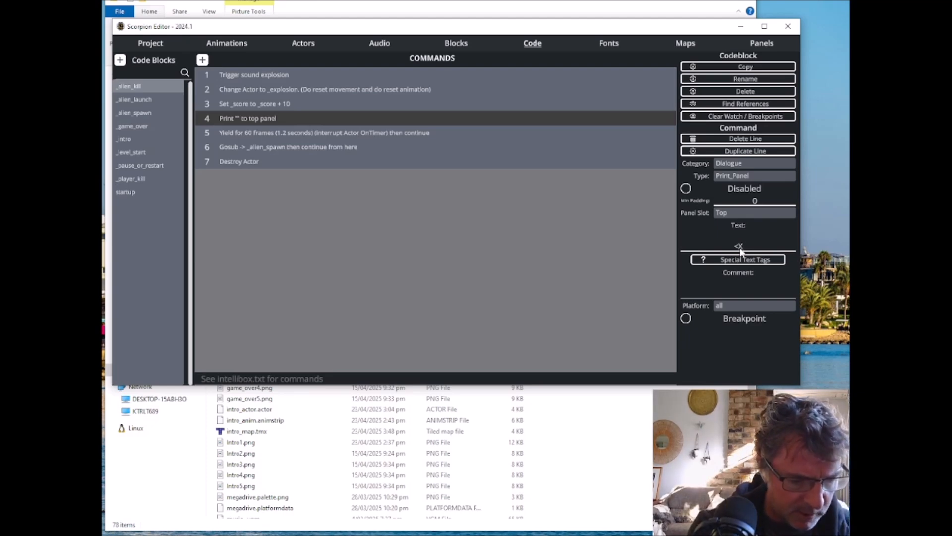
text(8><Y)
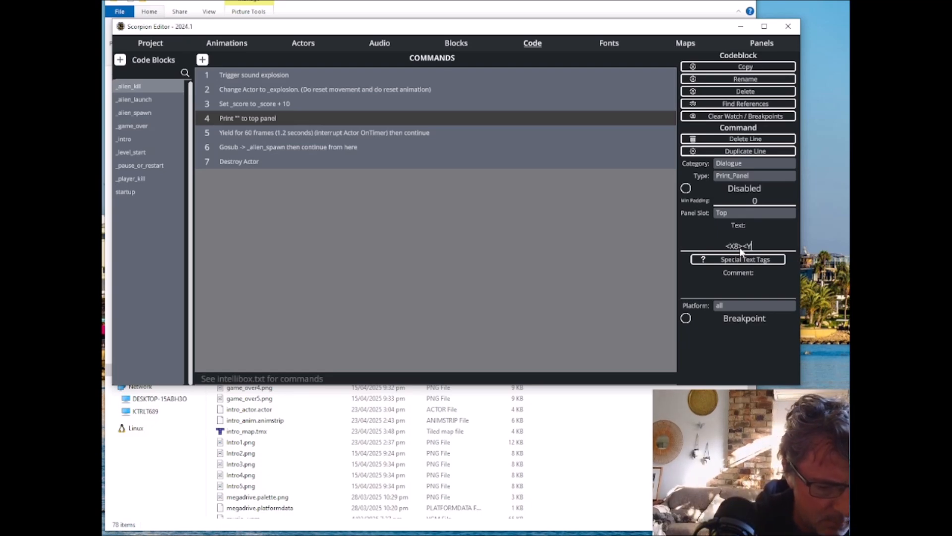
text(8>)
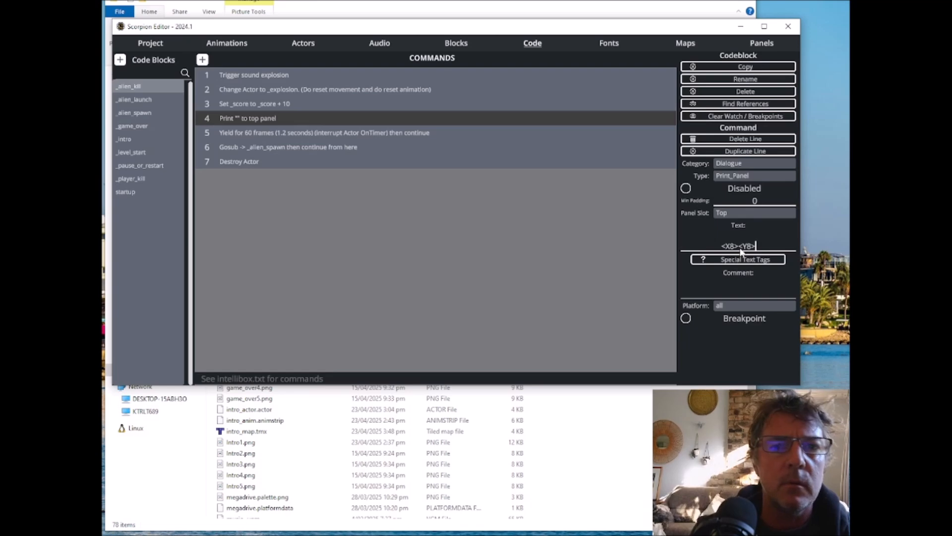
key(alt+Tab)
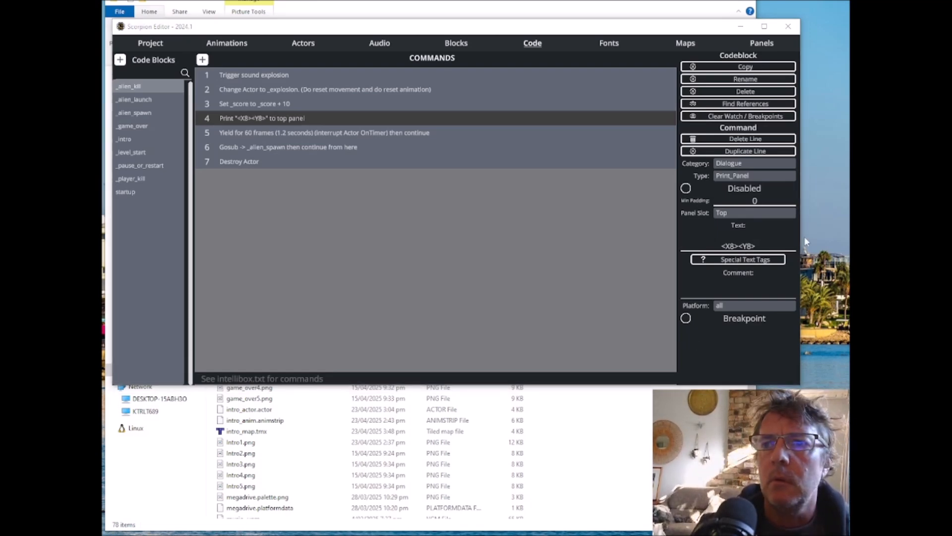
click(760, 245)
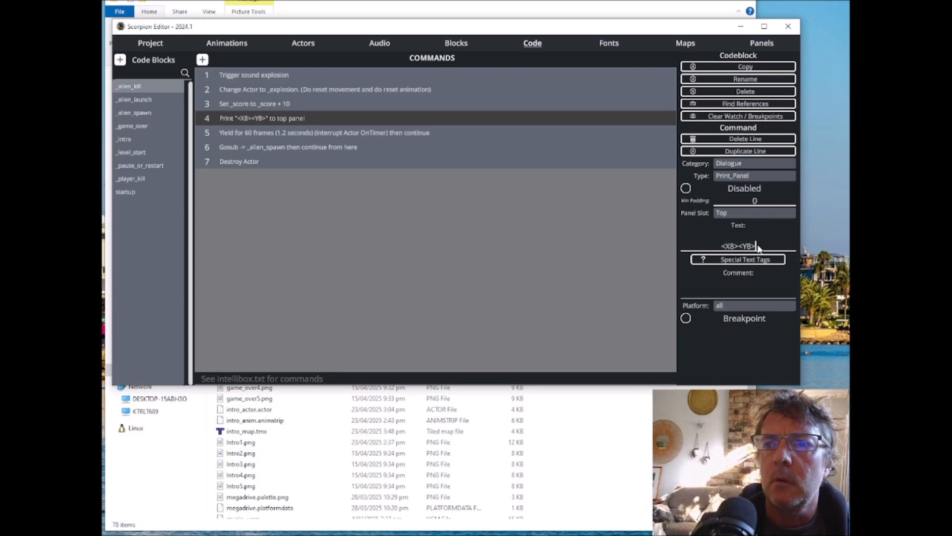
text(<)
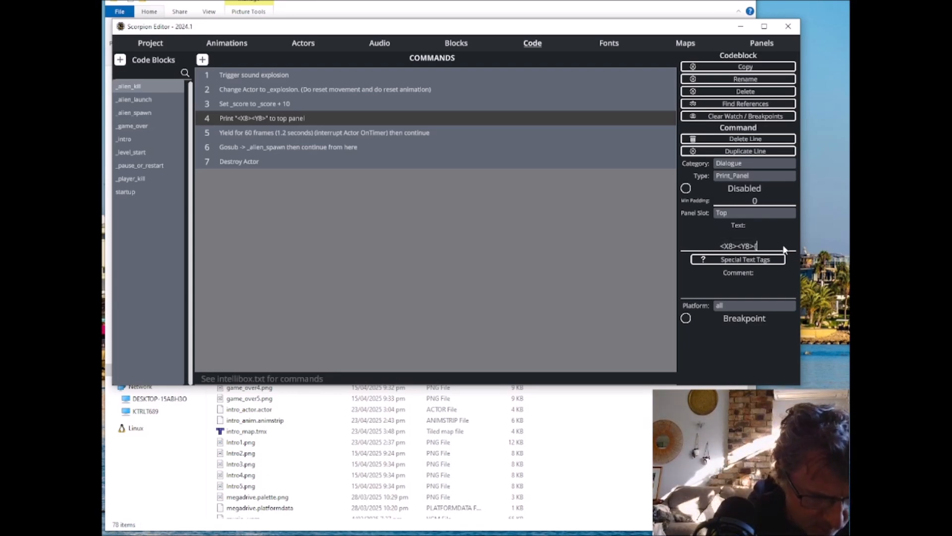
text(_sore)
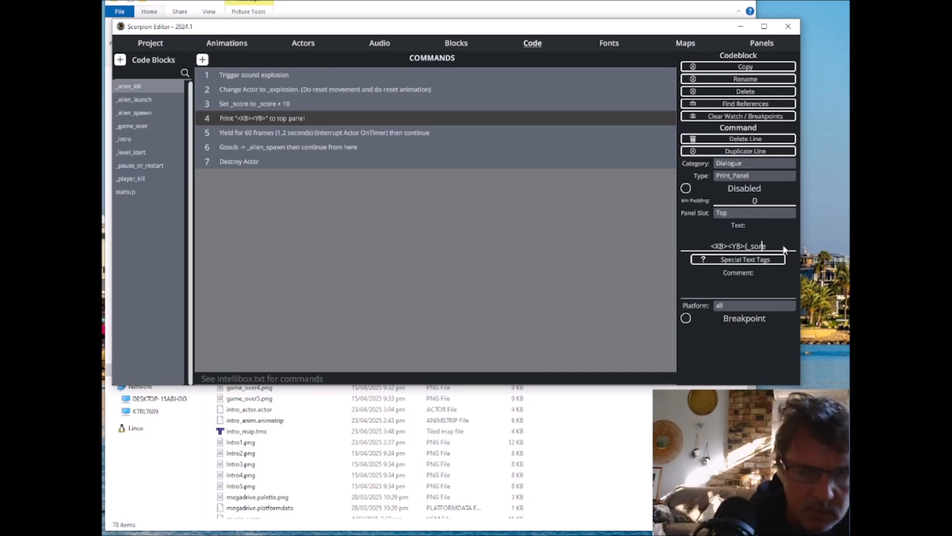
text(c)
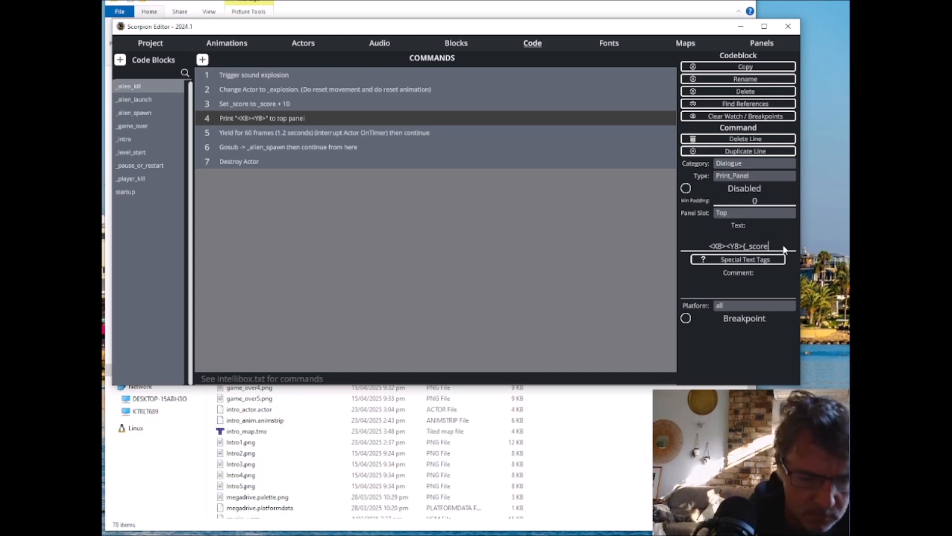
text(})
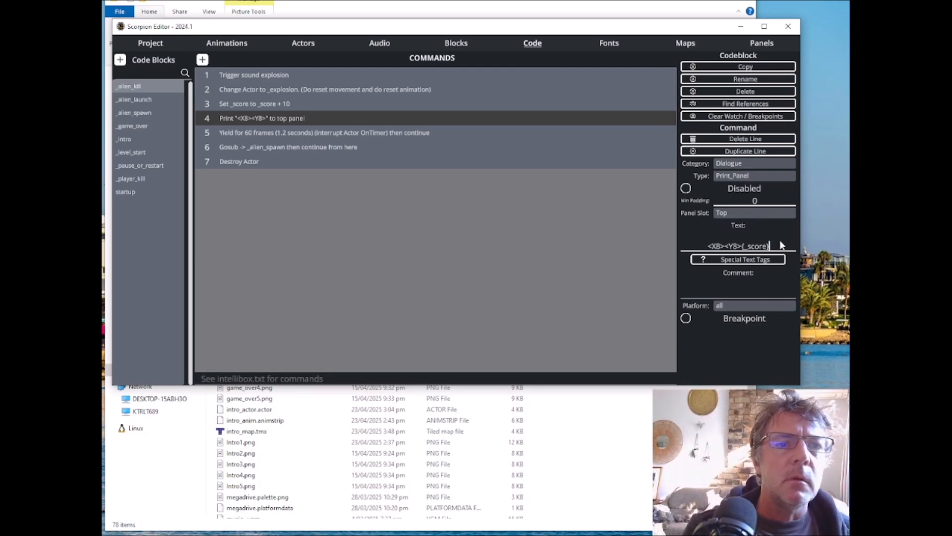
key(Return)
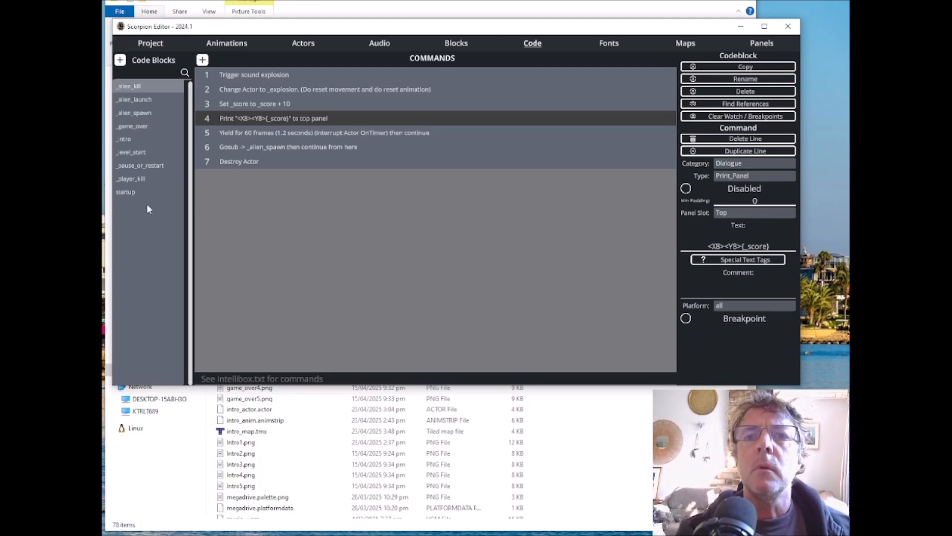
Step: Add a Set Variable command as line 1 of _level_start, above the command that loads newpanel
click(138, 153)
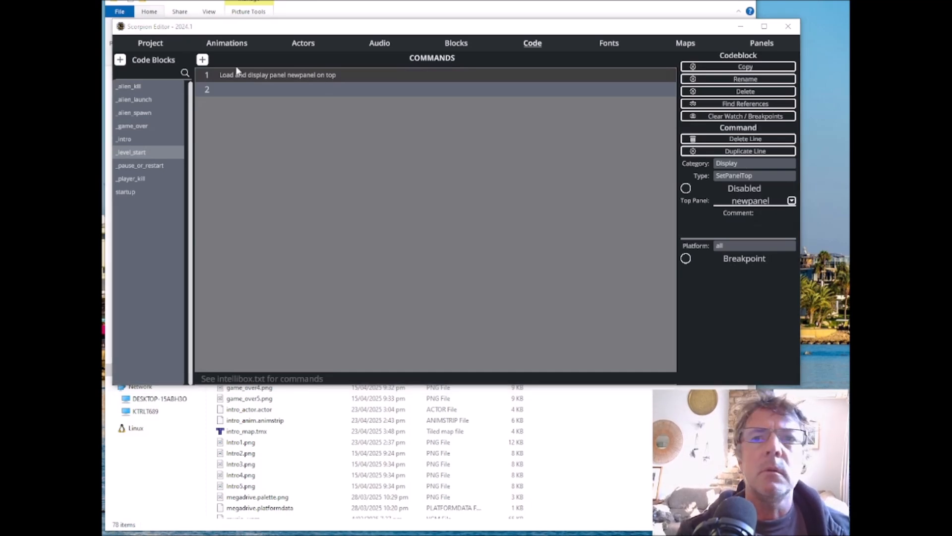
click(202, 60)
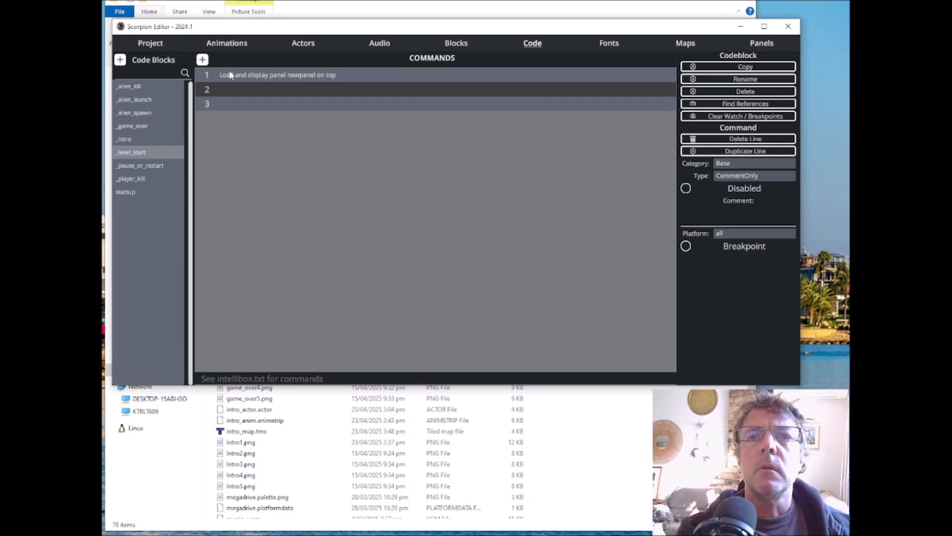
drag(241, 85, 240, 75)
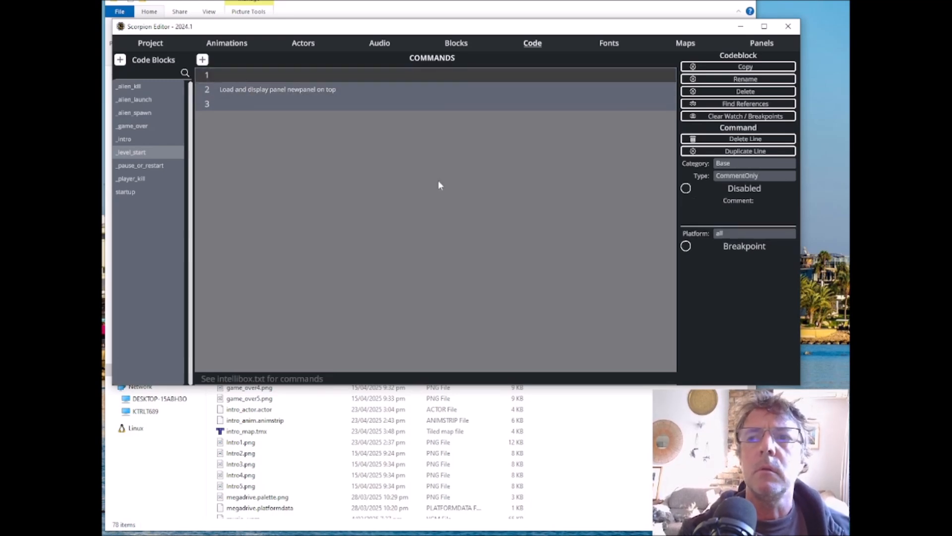
click(746, 176)
click(376, 245)
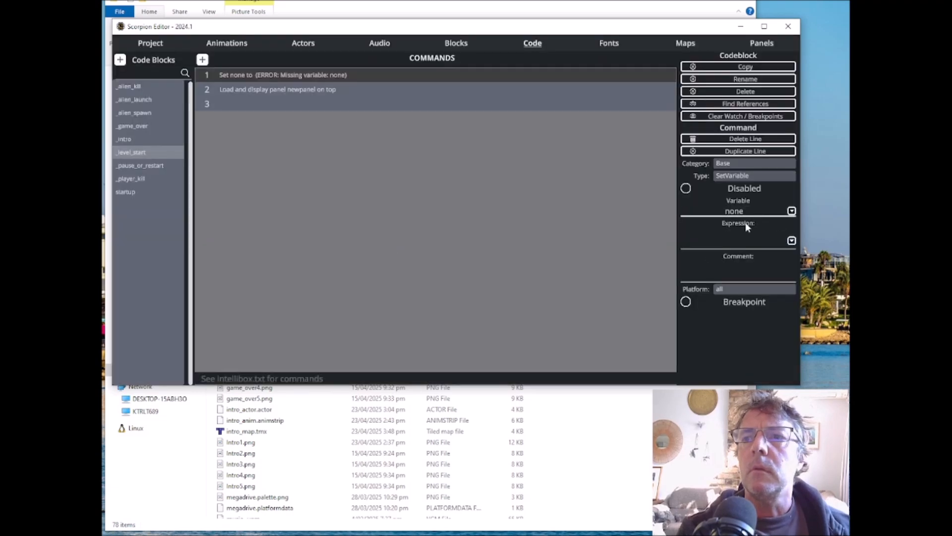
Step: Make the Set Variable command in _level_start target _score with the expression "0"
click(792, 211)
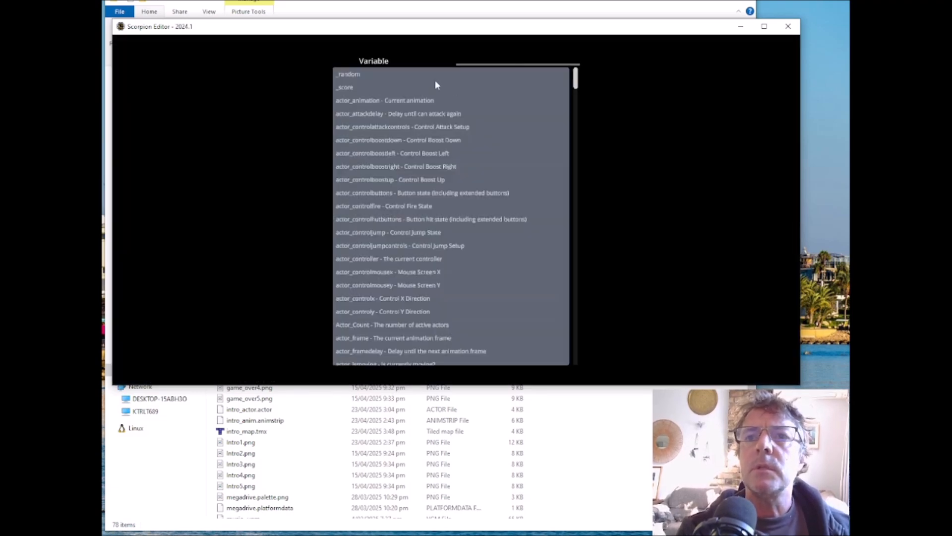
click(345, 87)
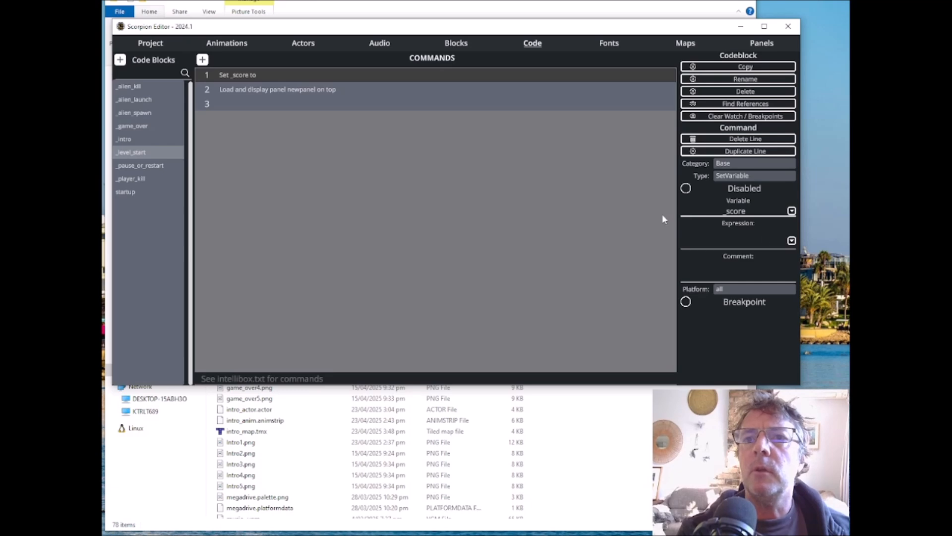
click(742, 240)
text(0)
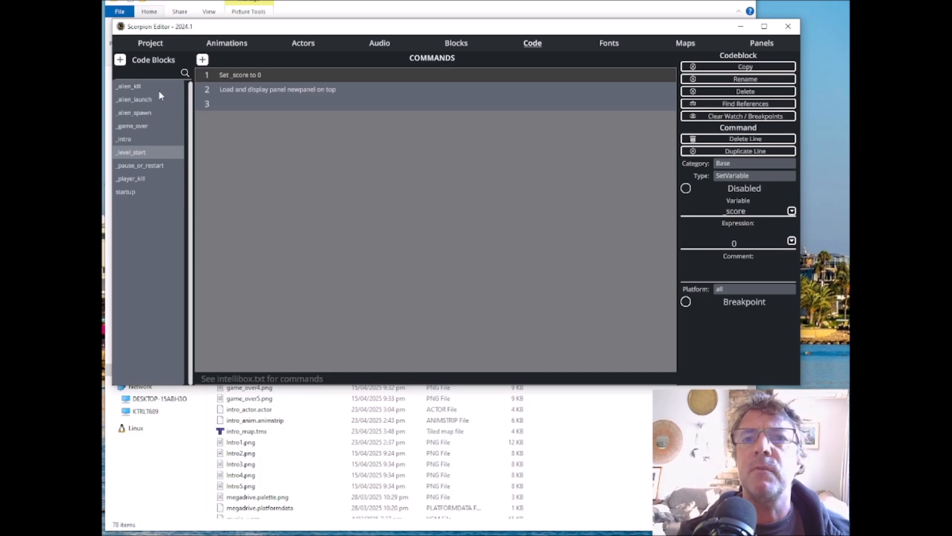
Step: Compile the project and launch it in BlastEm, moving the emulator window over the editor
click(150, 42)
click(190, 187)
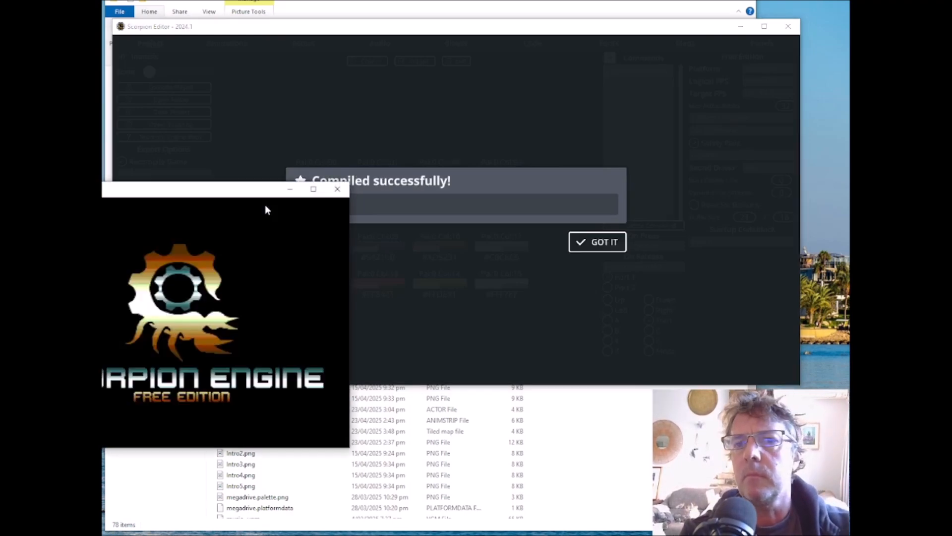
drag(252, 198, 529, 84)
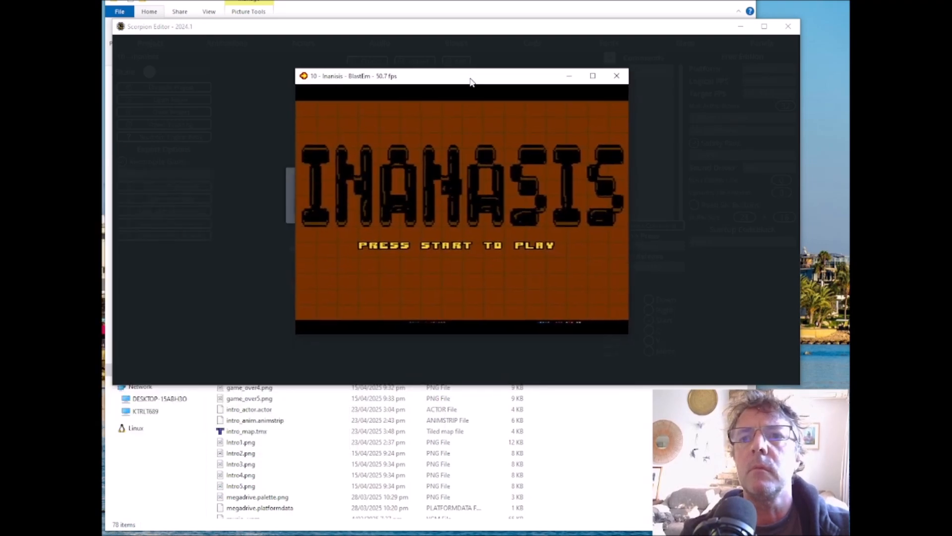
Step: Playtest the game by shooting aliens to check the score display, then close the emulator and dismiss the compile message
key(Return)
key(Left)
key(a)
key(a)
key(a)
key(a)
key(a)
key(a)
key(a)
key(Right)
key(Right)
key(a)
key(a)
key(a)
key(Left)
key(a)
key(Left)
key(a)
key(a)
key(a)
key(a)
key(a)
key(a)
key(Right)
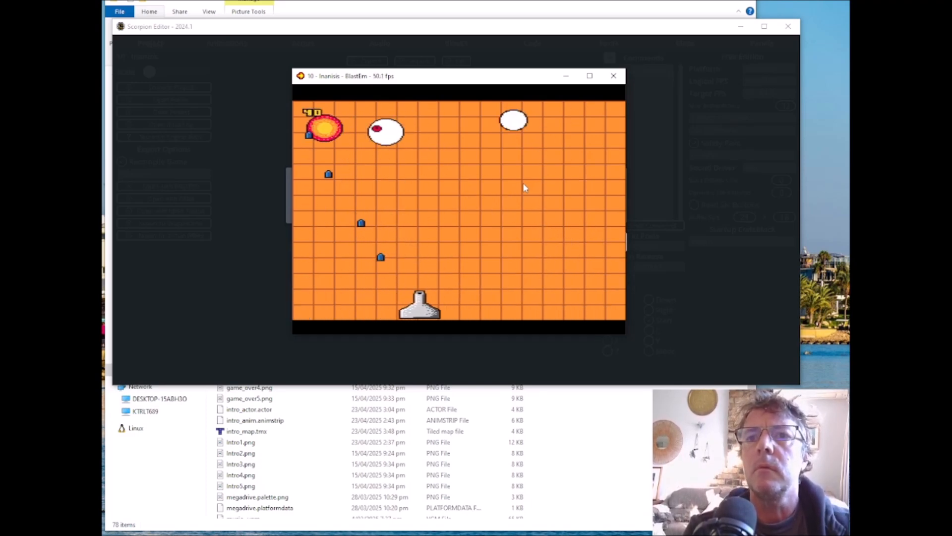
key(Left)
key(a)
key(a)
key(a)
key(a)
key(a)
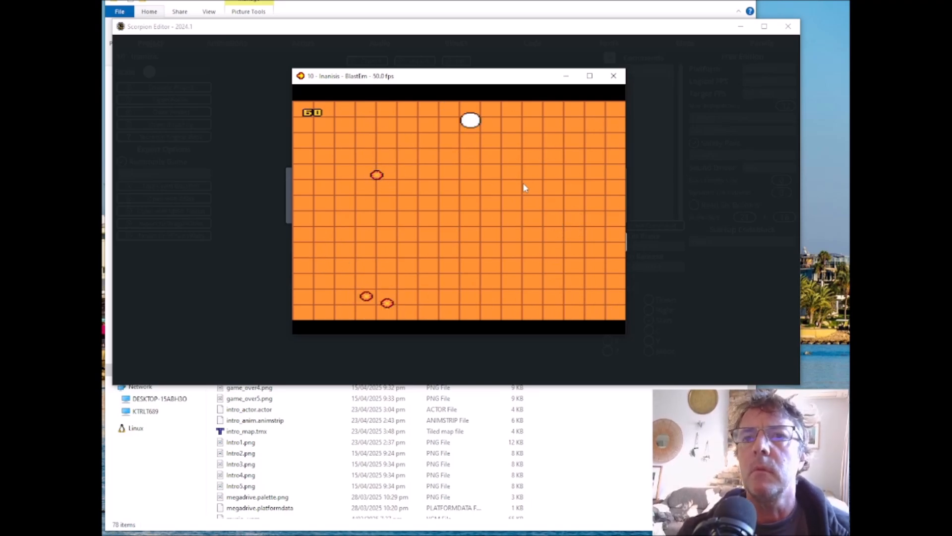
click(613, 75)
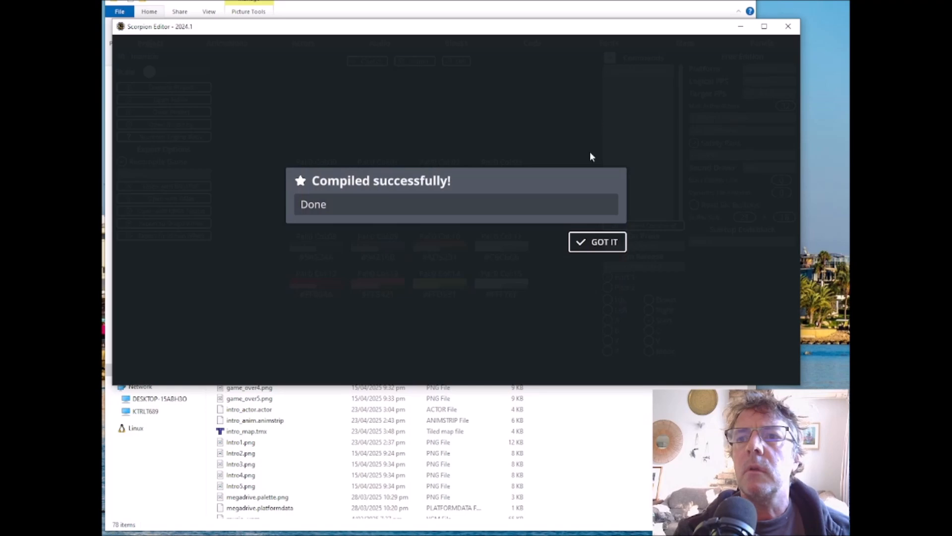
click(600, 244)
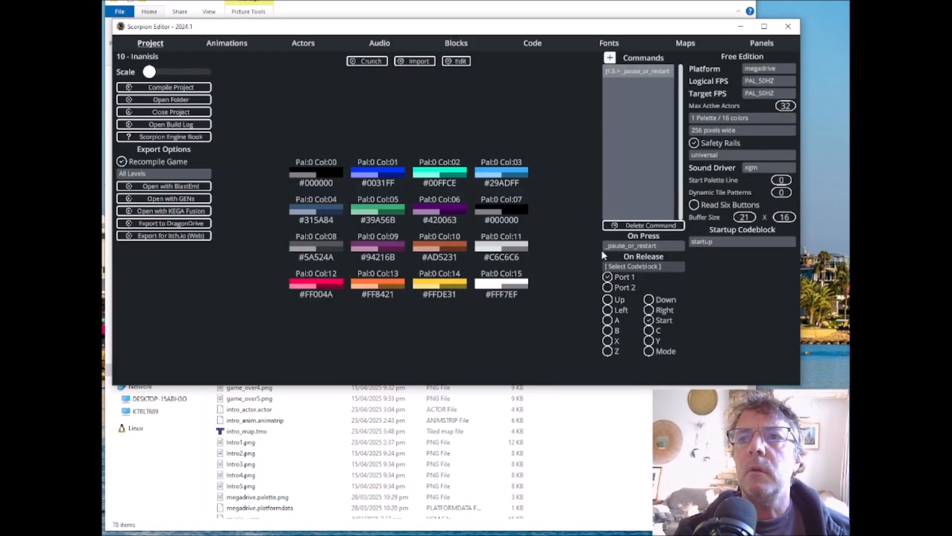
Step: Replace the fixed 100 in _game_over's print text with the variable, giving "<X72><Y164>YOU SCORED {_score}"
click(532, 44)
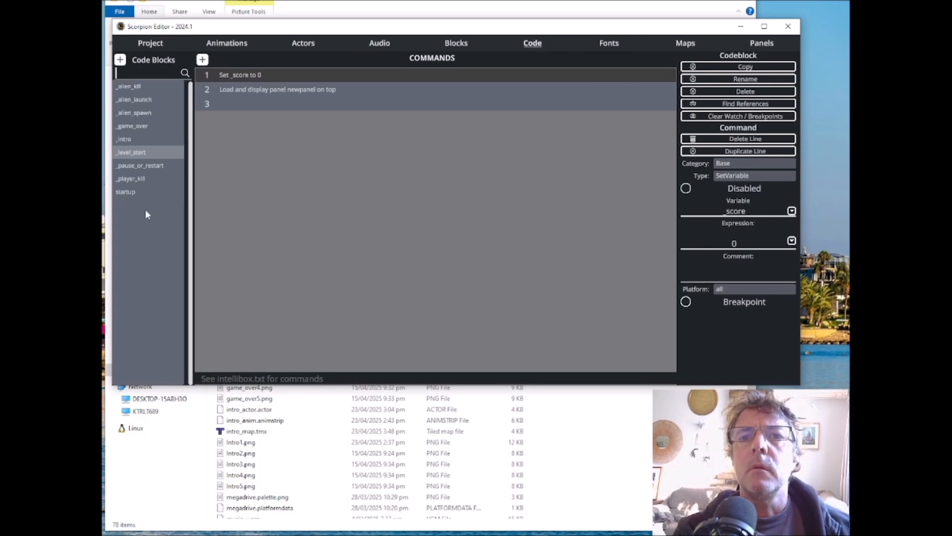
click(131, 126)
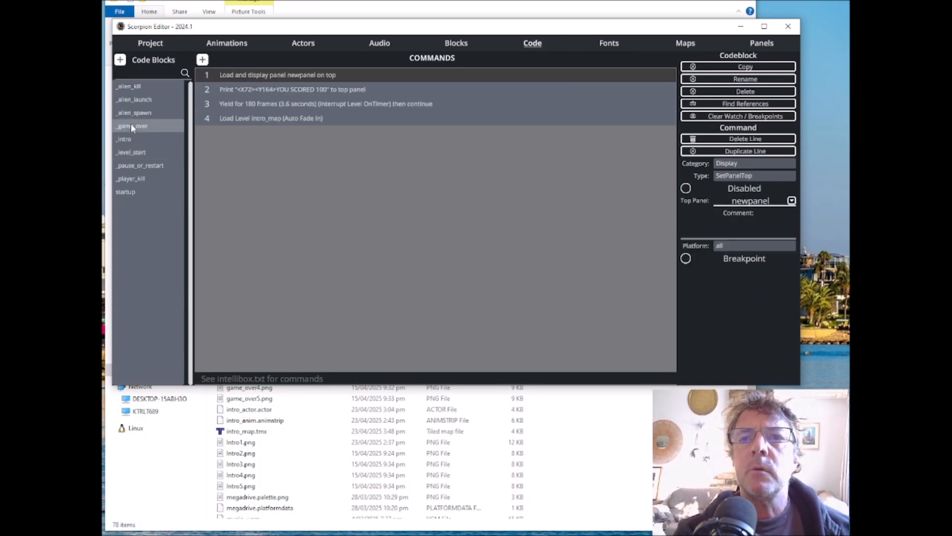
click(294, 89)
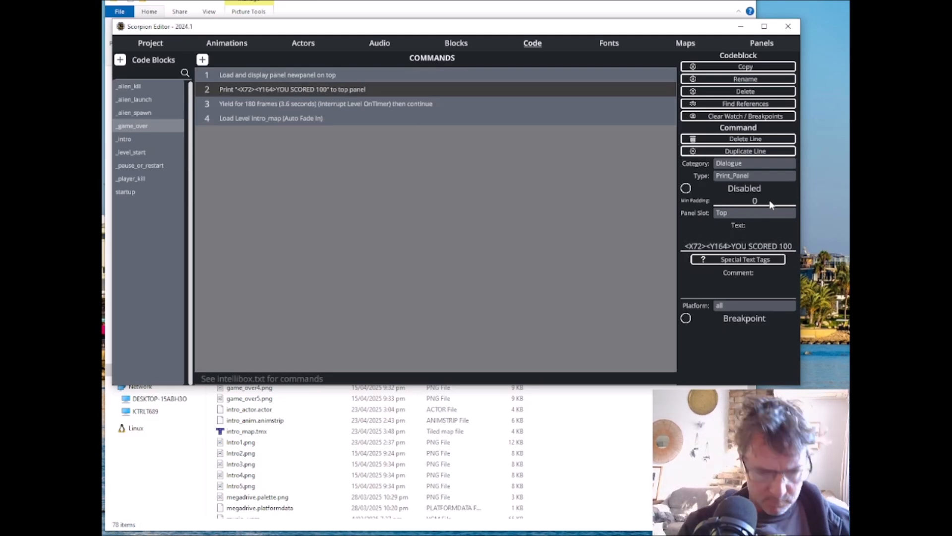
key(BackSpace)
key(BackSpace)
key(BackSpace)
text({)
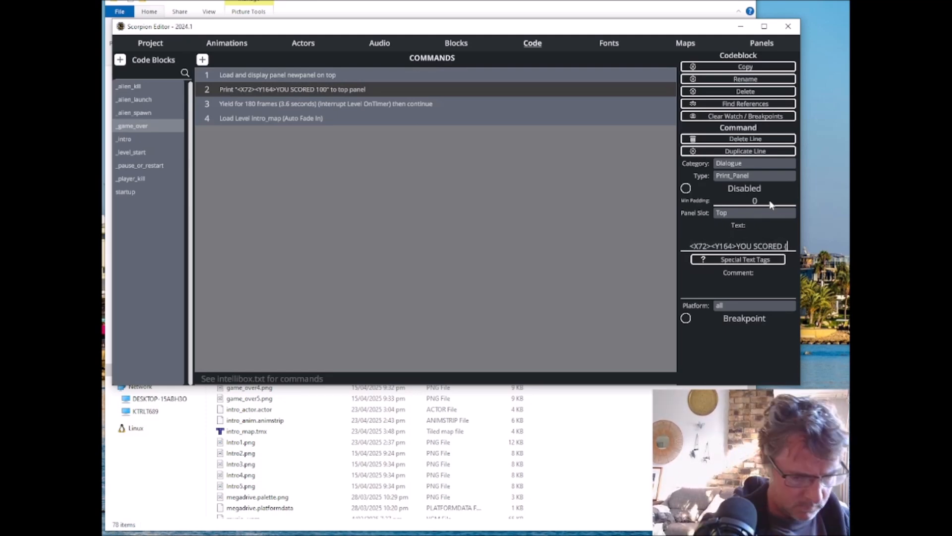
text(_score})
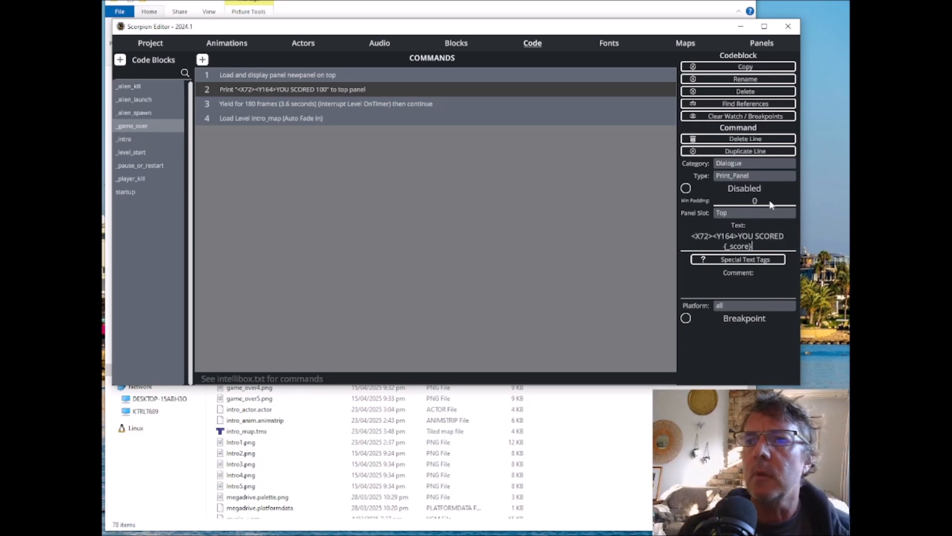
click(749, 362)
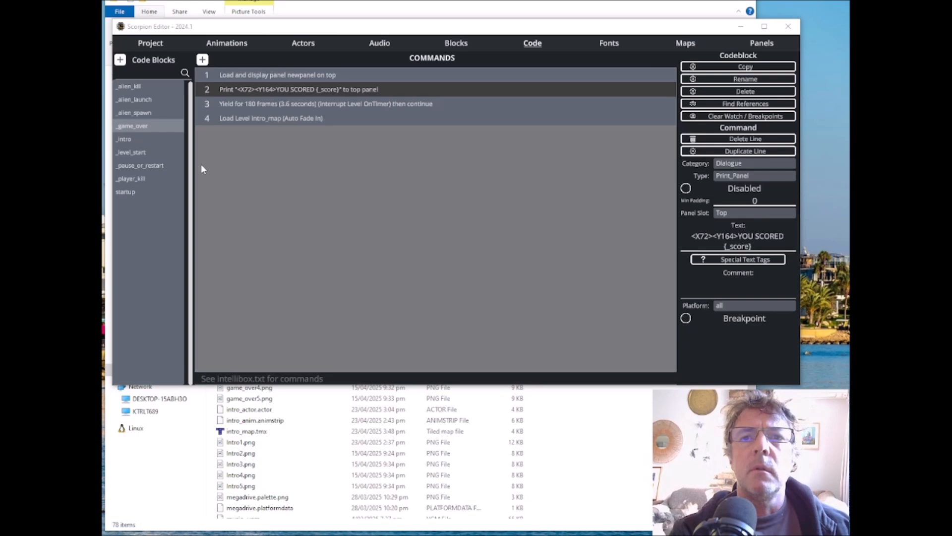
Step: Insert a blank command in the startup code block between the _score declaration and the intro_map level load
click(129, 192)
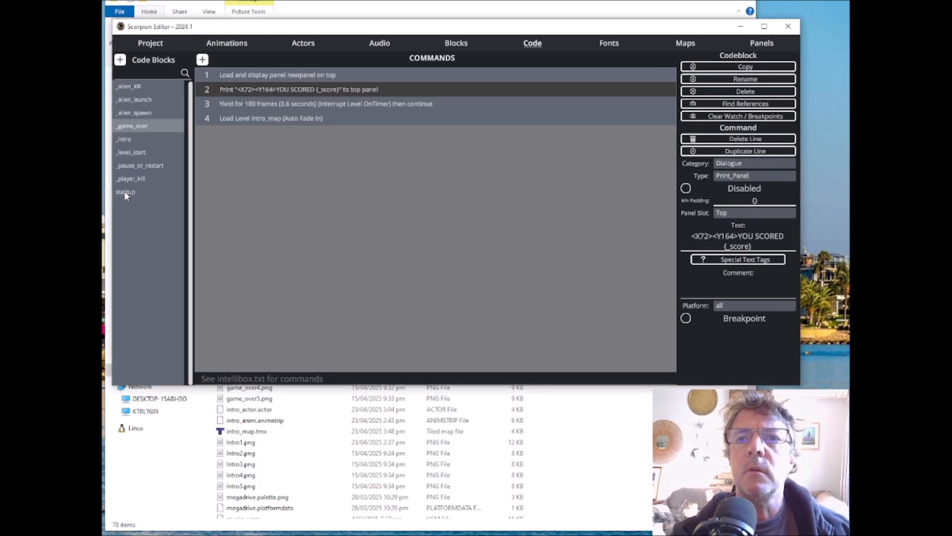
click(126, 194)
click(256, 104)
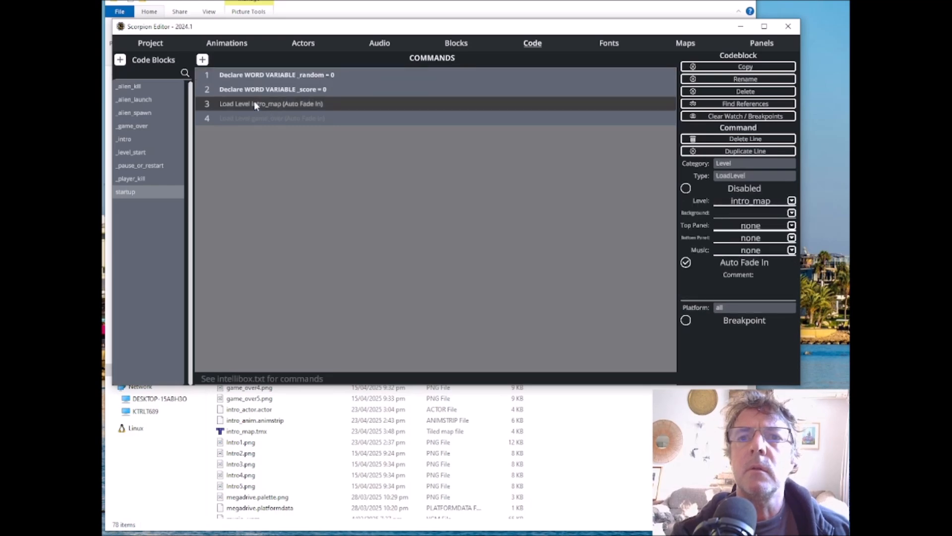
click(203, 59)
drag(264, 102, 264, 118)
click(253, 101)
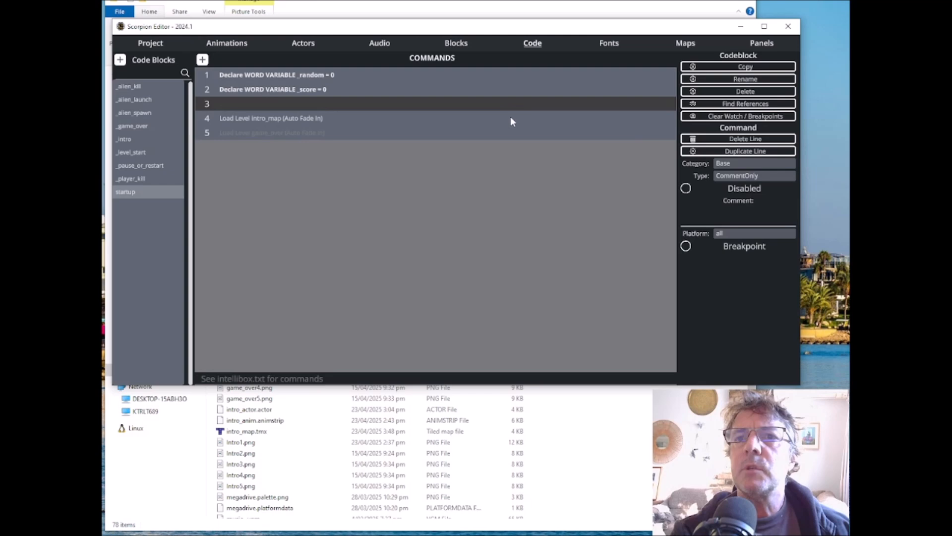
Step: Make the blank command an Audio Set Music Channels command that reserves only Channel Left 1 and Channel Right 1
click(726, 164)
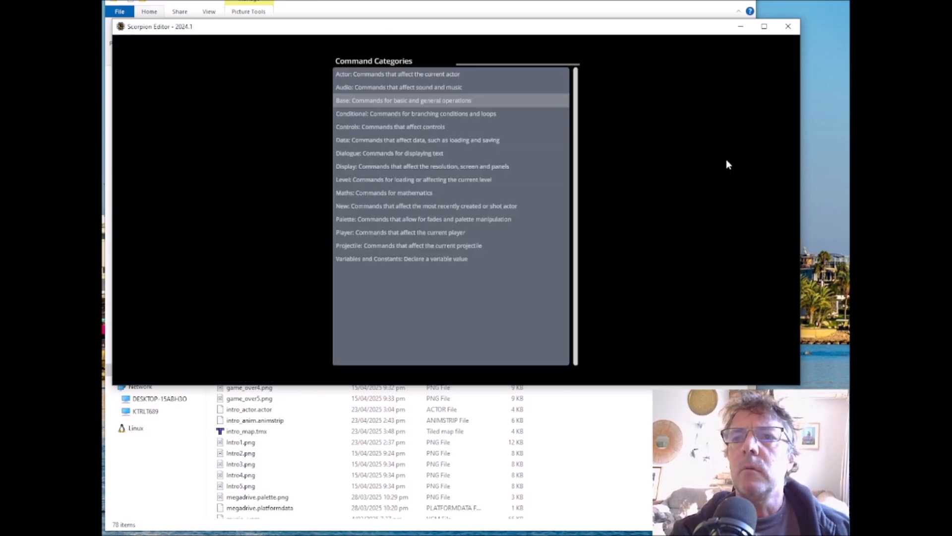
click(405, 87)
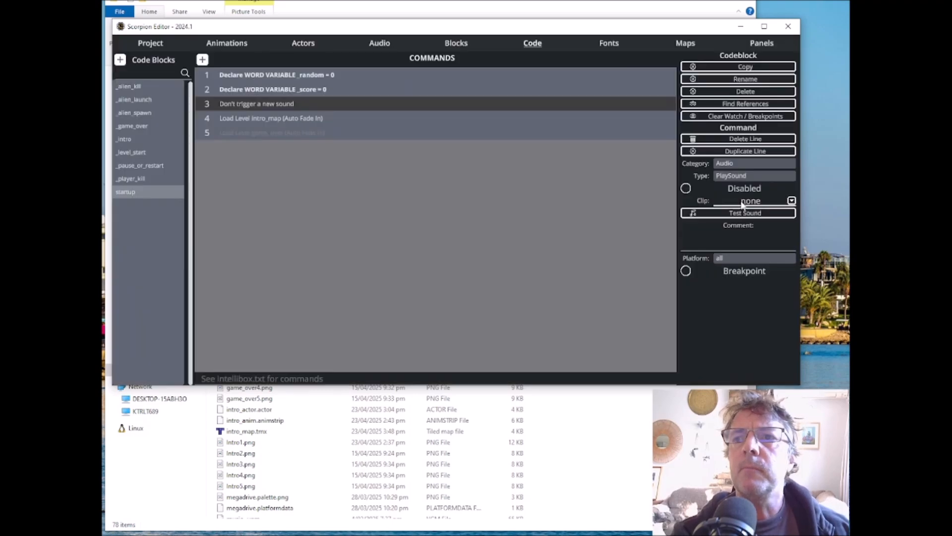
click(744, 176)
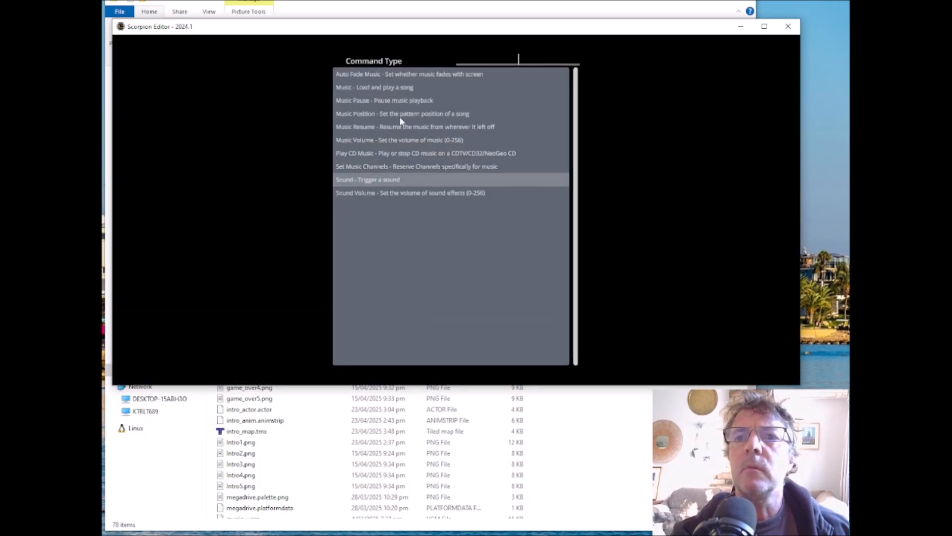
click(401, 167)
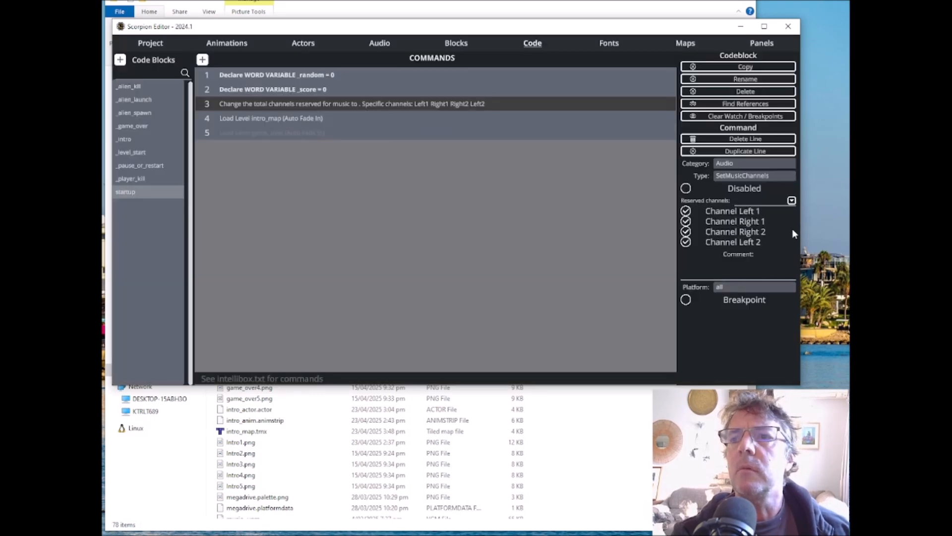
click(686, 231)
click(687, 242)
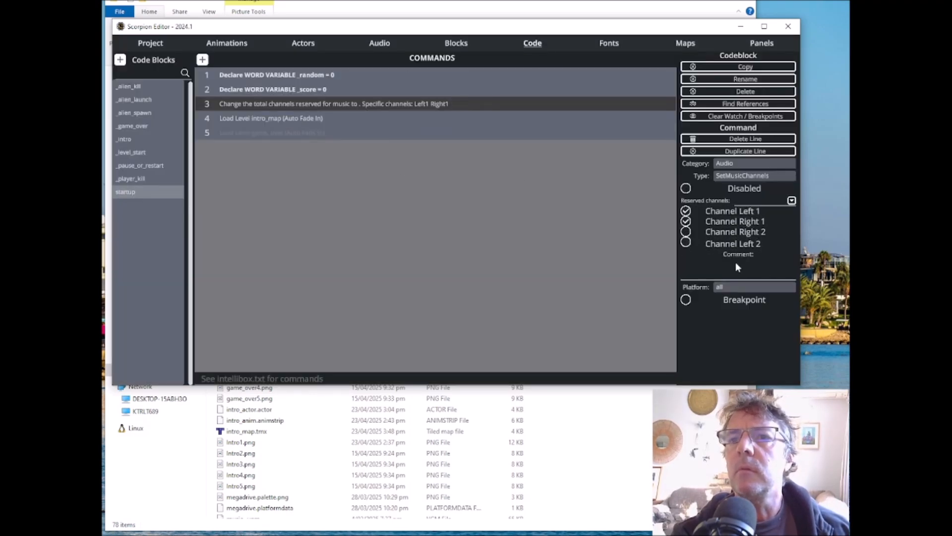
Step: Add an Audio command below the music channels line in startup that plays the song music_
click(202, 60)
click(747, 172)
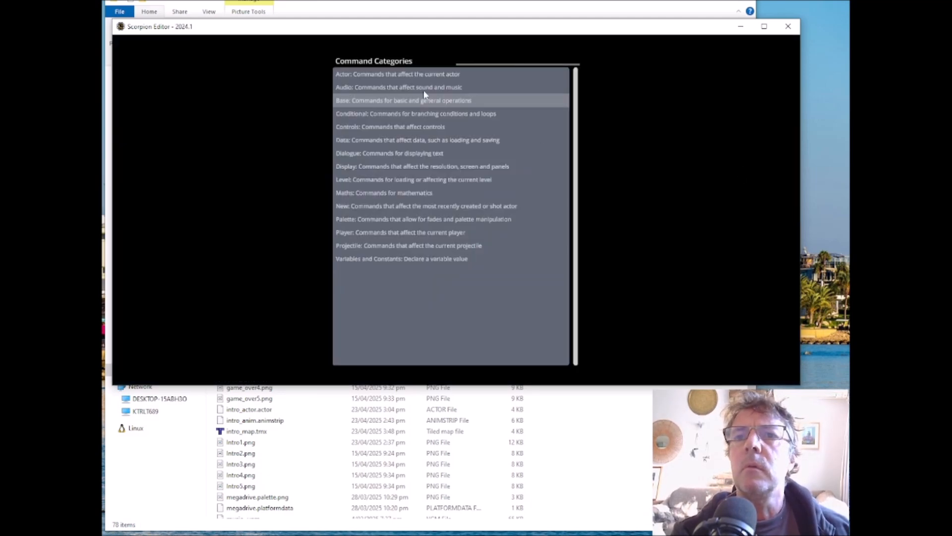
click(391, 88)
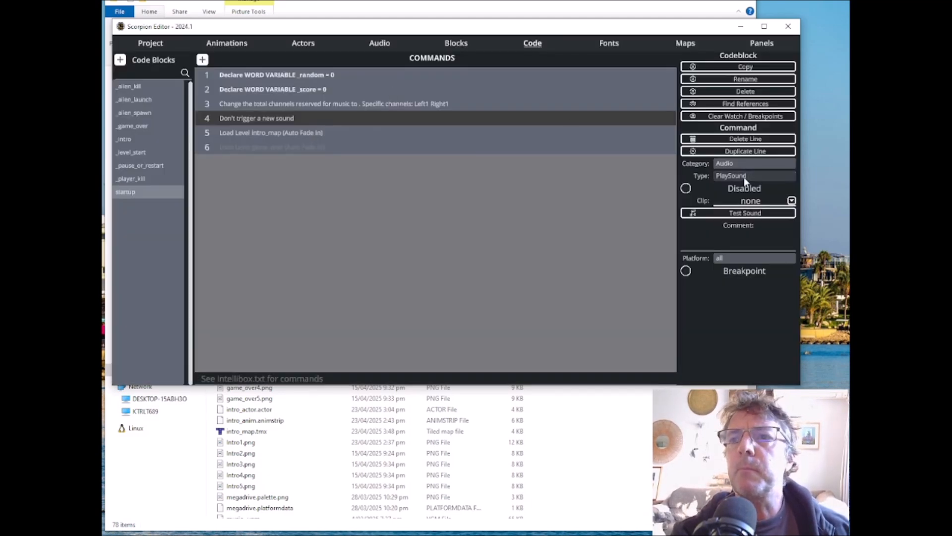
click(740, 177)
click(393, 87)
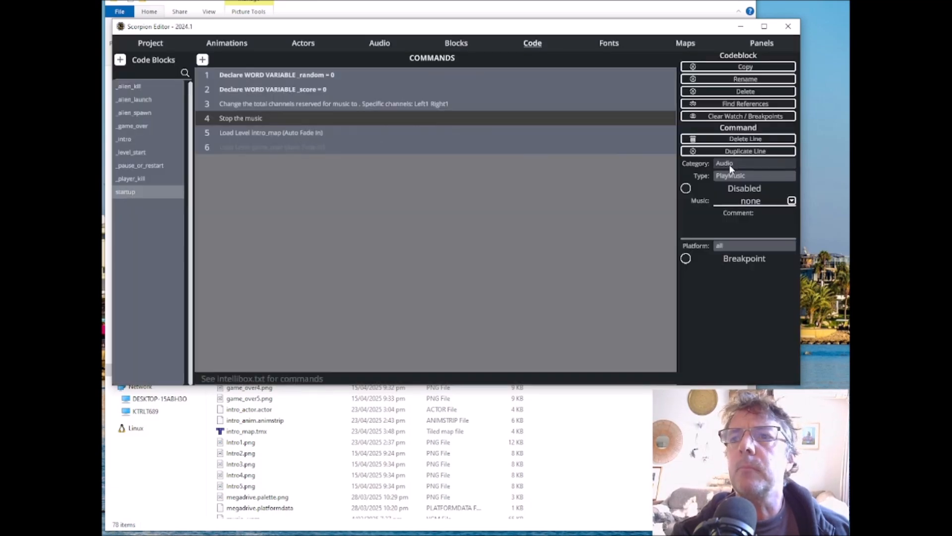
click(792, 201)
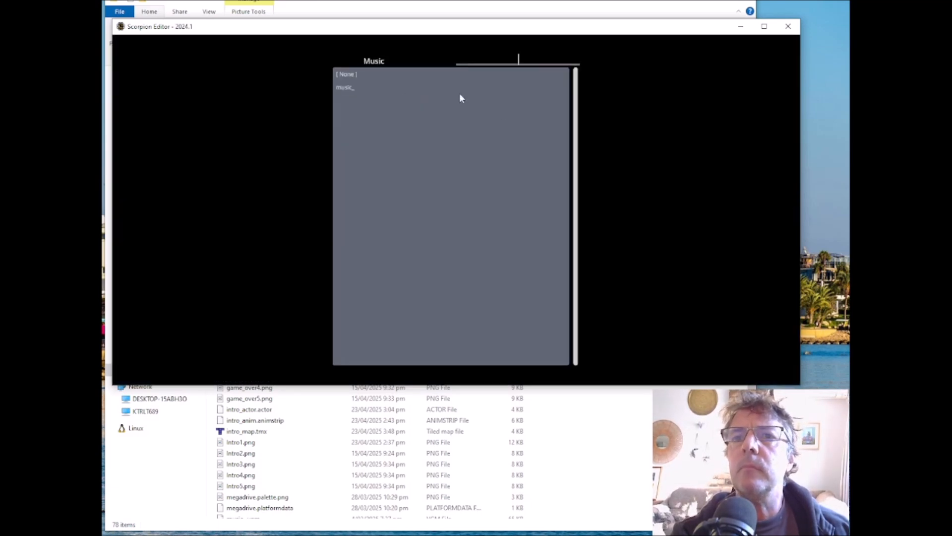
click(349, 89)
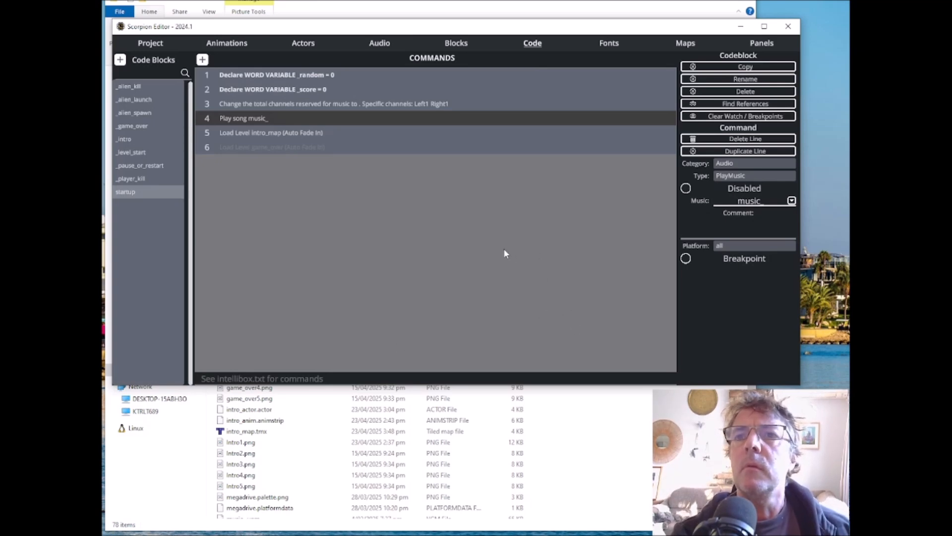
Step: Set the explosion sound's channel to 2
click(380, 45)
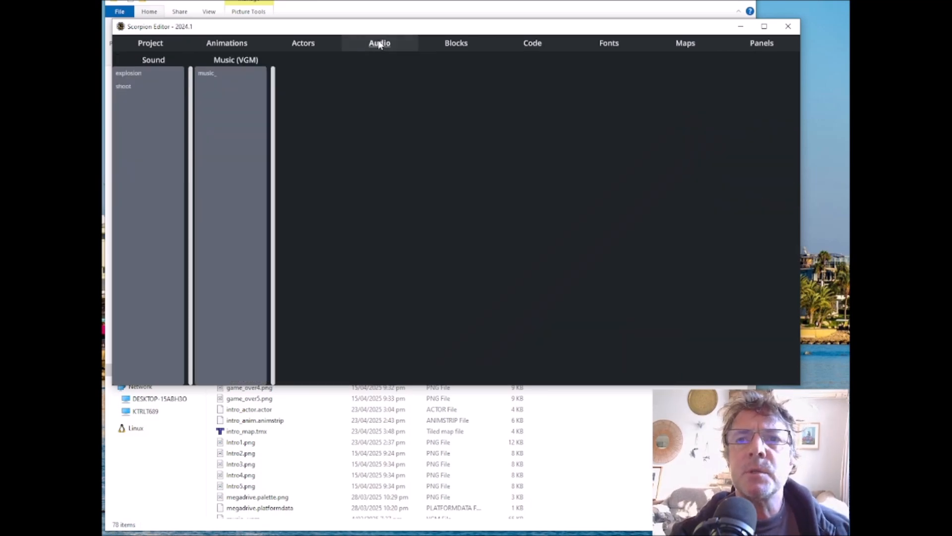
click(129, 75)
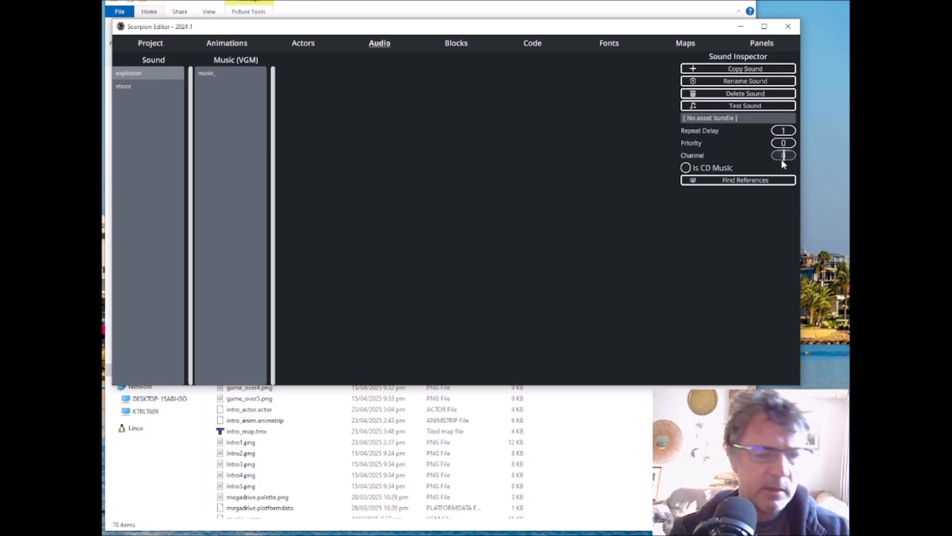
text(2)
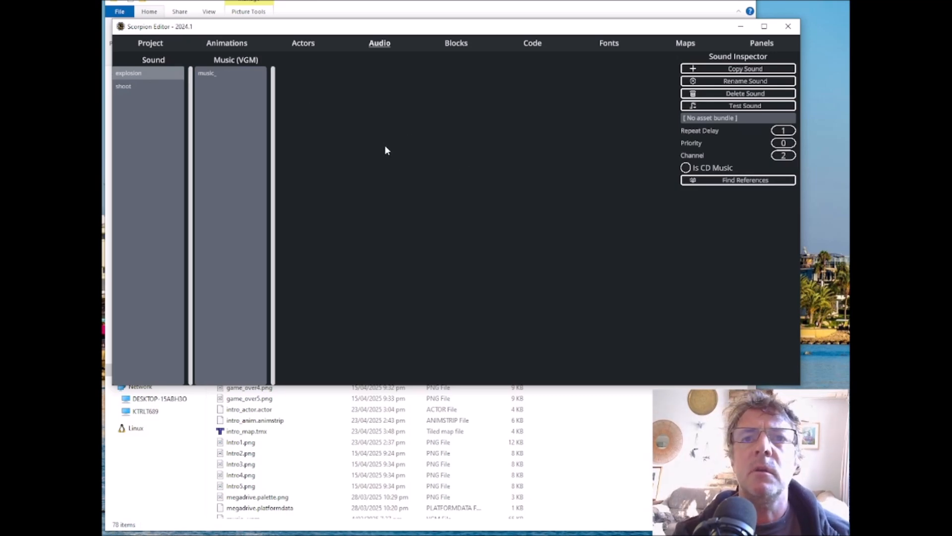
Step: Compile the project and launch it in BlastEm, moving the emulator window to the middle of the editor
click(150, 43)
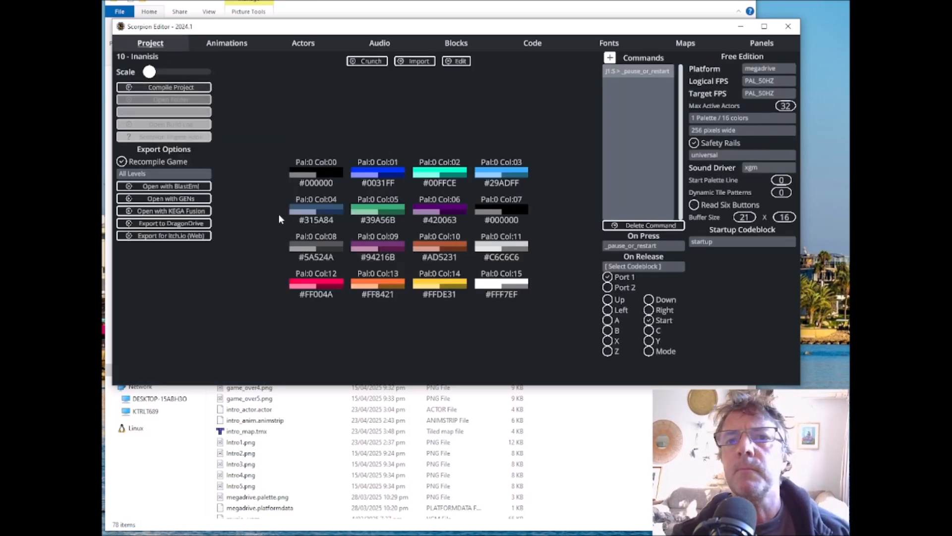
click(182, 197)
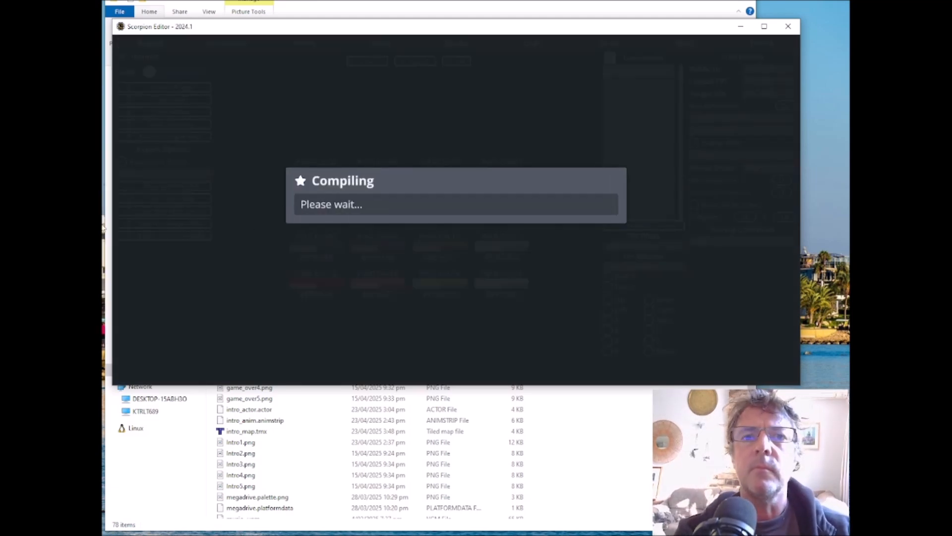
drag(224, 183, 373, 81)
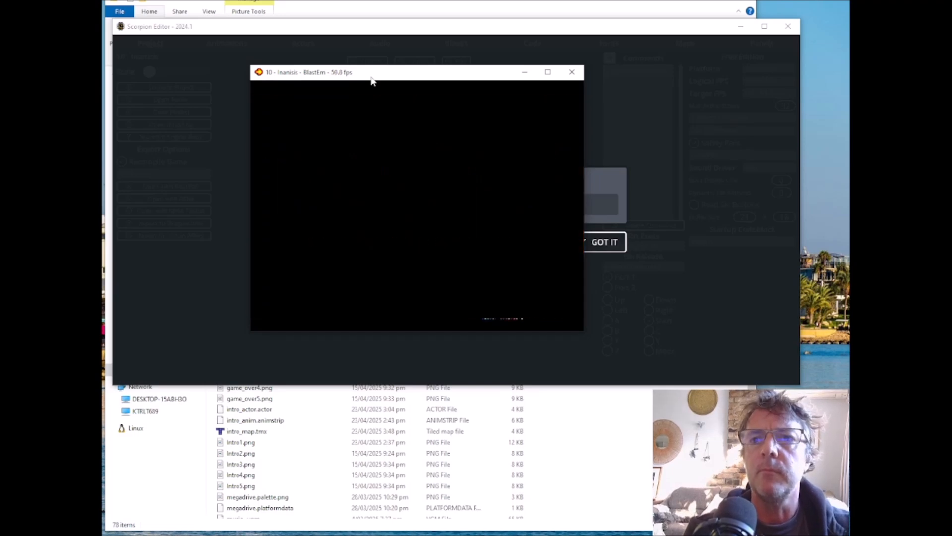
Step: Playtest the game by moving the tank and shooting aliens until the player is hit, checking the audio and score
key(Left)
key(a)
key(a)
key(Right)
key(a)
key(a)
key(Left)
key(Right)
key(a)
key(a)
key(a)
key(a)
key(Left)
key(Right)
key(Left)
key(Right)
key(a)
key(a)
key(a)
key(a)
key(a)
key(Left)
key(a)
key(a)
key(a)
key(a)
key(Right)
key(a)
key(a)
key(a)
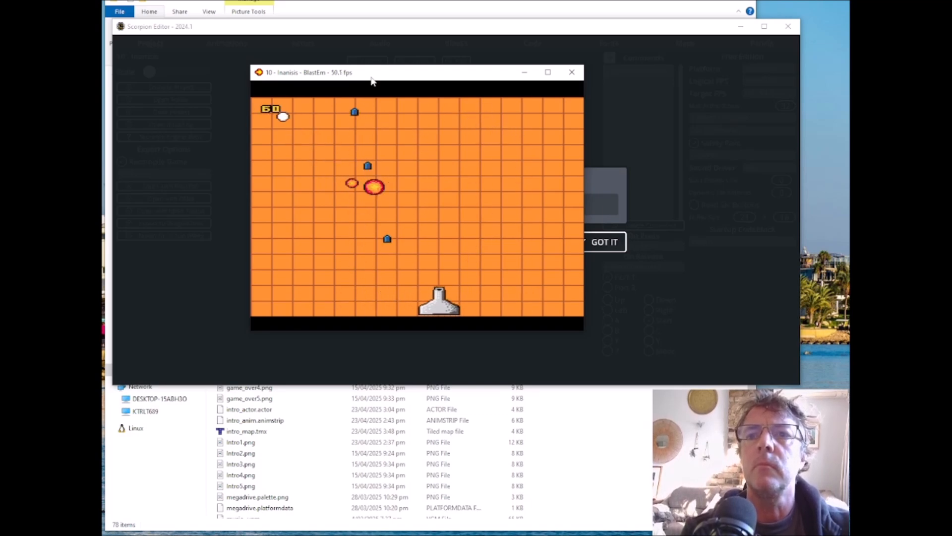
key(a)
key(a)
key(Left)
key(a)
key(a)
key(a)
key(a)
key(a)
key(a)
key(a)
key(a)
key(Right)
key(a)
key(a)
key(a)
key(a)
key(Left)
key(a)
key(a)
key(a)
key(a)
key(Right)
key(a)
key(a)
key(a)
key(Left)
key(a)
key(a)
key(a)
key(a)
key(Right)
key(a)
key(a)
key(Right)
key(a)
key(a)
key(Left)
key(Right)
key(a)
key(a)
key(Left)
key(Right)
key(a)
key(a)
key(a)
key(a)
key(a)
key(a)
key(a)
key(Left)
key(a)
key(a)
key(a)
key(a)
key(Right)
key(a)
key(a)
key(Left)
key(a)
key(a)
key(a)
key(a)
key(Right)
key(a)
key(a)
key(a)
key(a)
key(Left)
key(a)
key(a)
key(a)
key(a)
key(a)
key(Right)
key(a)
key(a)
key(a)
key(Left)
key(a)
key(a)
key(Right)
key(a)
key(a)
key(Left)
key(a)
key(a)
key(Right)
key(a)
key(a)
key(a)
key(Left)
key(a)
key(a)
key(a)
key(a)
key(a)
key(a)
key(a)
key(a)
key(Right)
key(a)
key(a)
key(a)
key(a)
key(a)
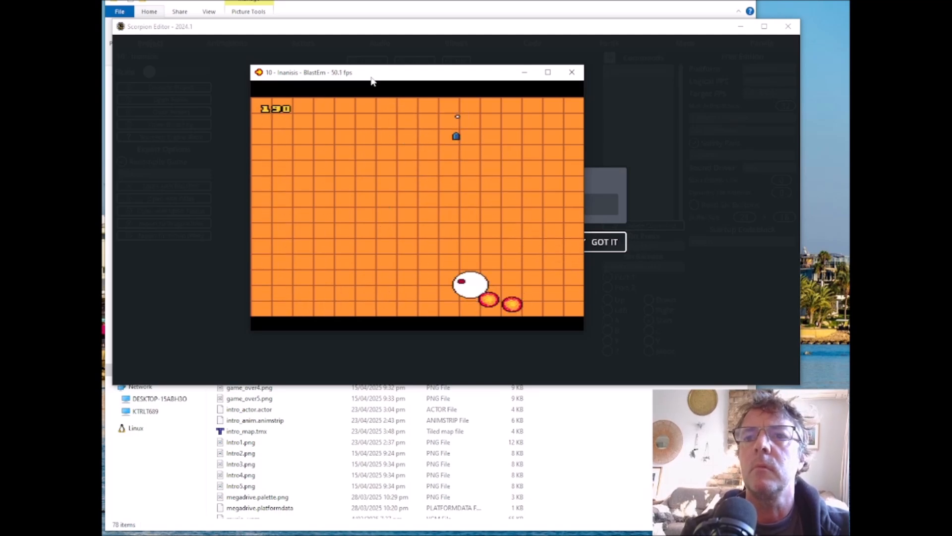